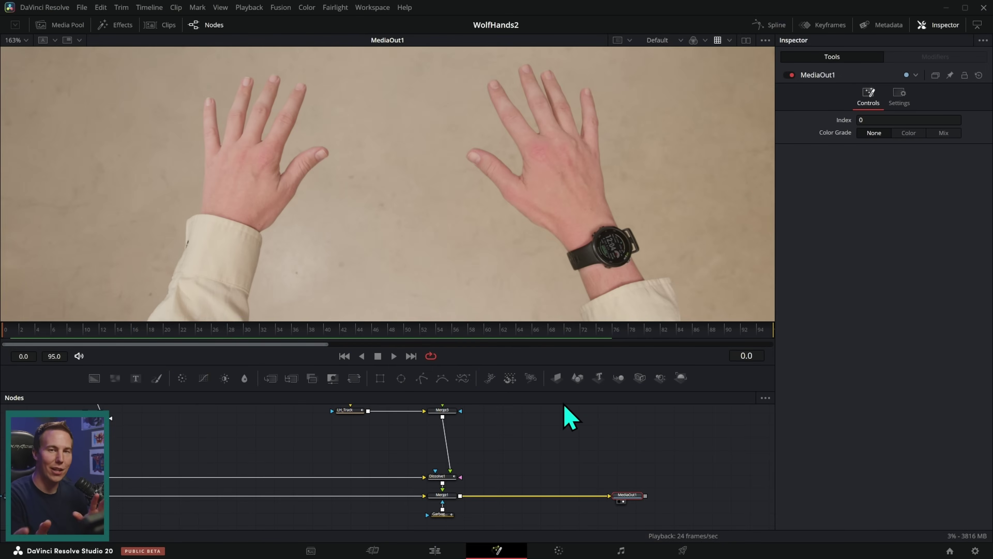
Play back and scrub through the finished hand-transformation composite at the MediaOut1 node.
left_click(394, 356)
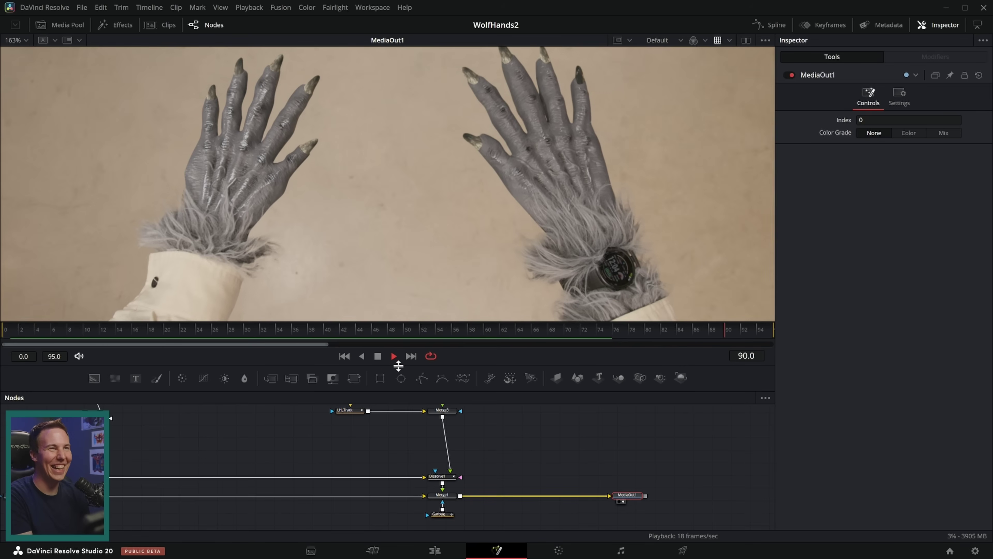
left_click_drag(395, 331, 465, 333)
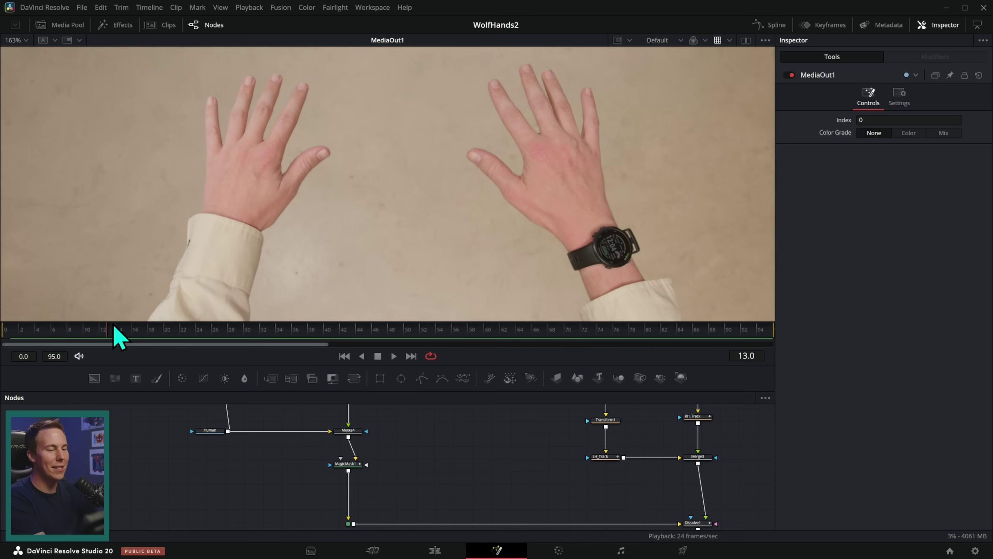
left_click_drag(111, 322, 509, 339)
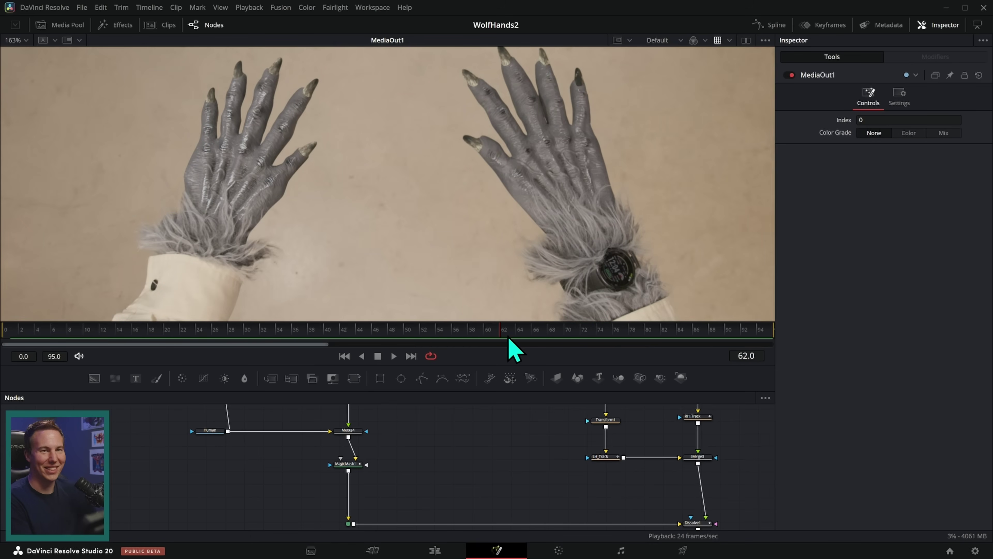
left_click_drag(412, 343, 514, 341)
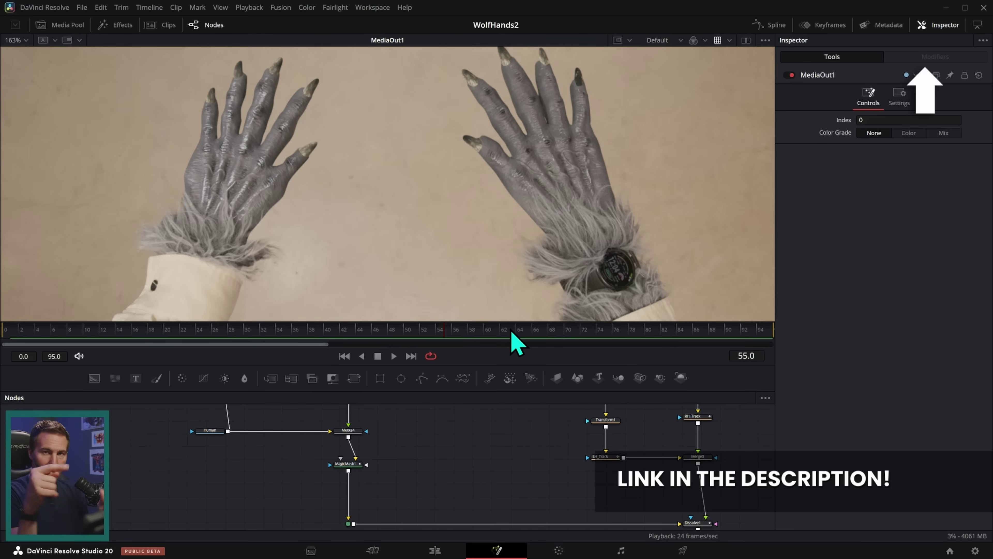
View the Human and Wolf_Hands_Footage source clips and scrub through them.
left_click_drag(460, 474, 475, 430)
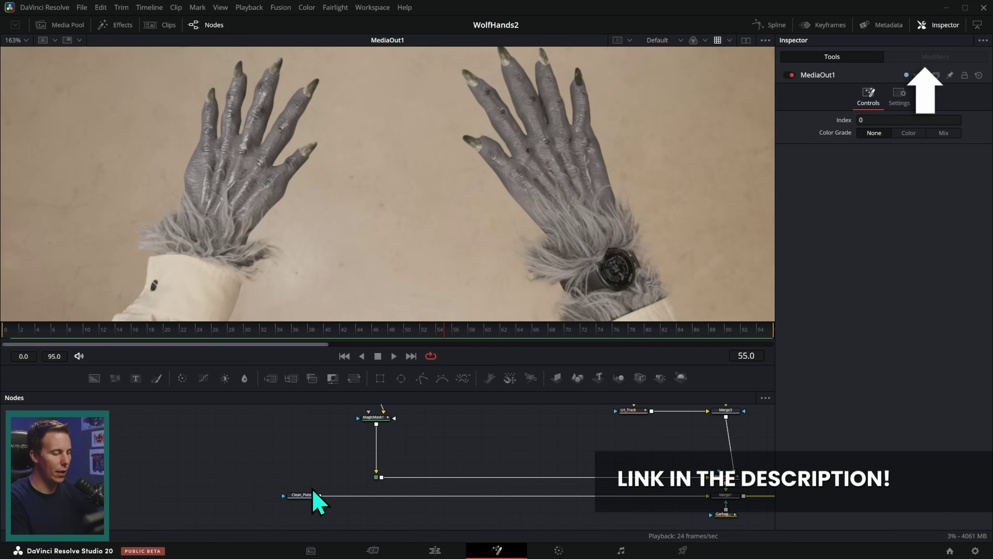
left_click(313, 497)
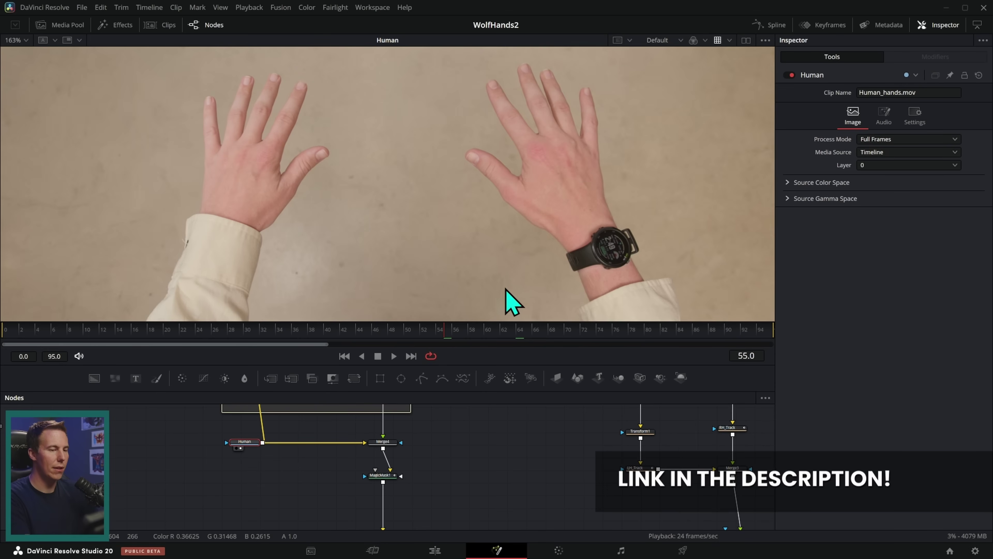
left_click_drag(367, 332, 500, 336)
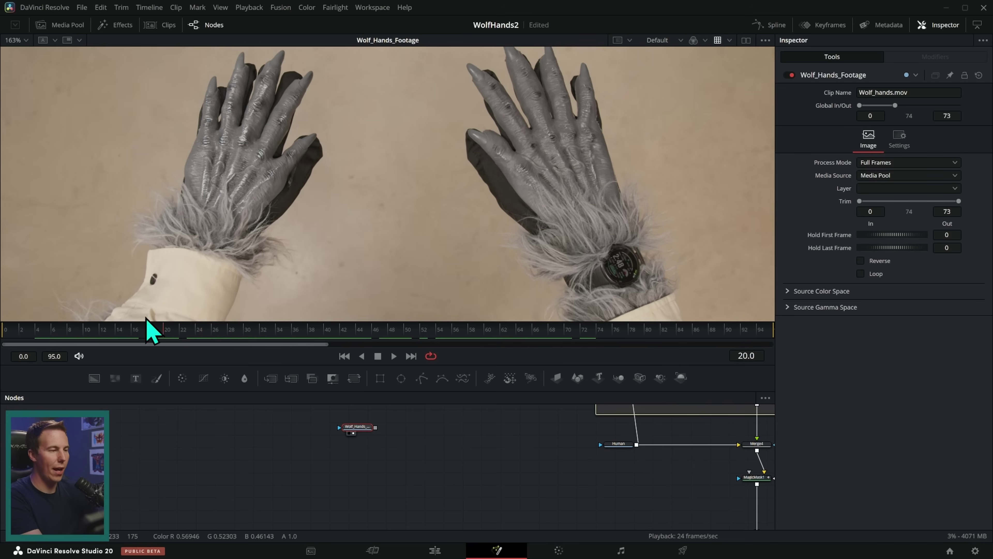
left_click_drag(151, 329, 251, 333)
left_click_drag(454, 368, 454, 422)
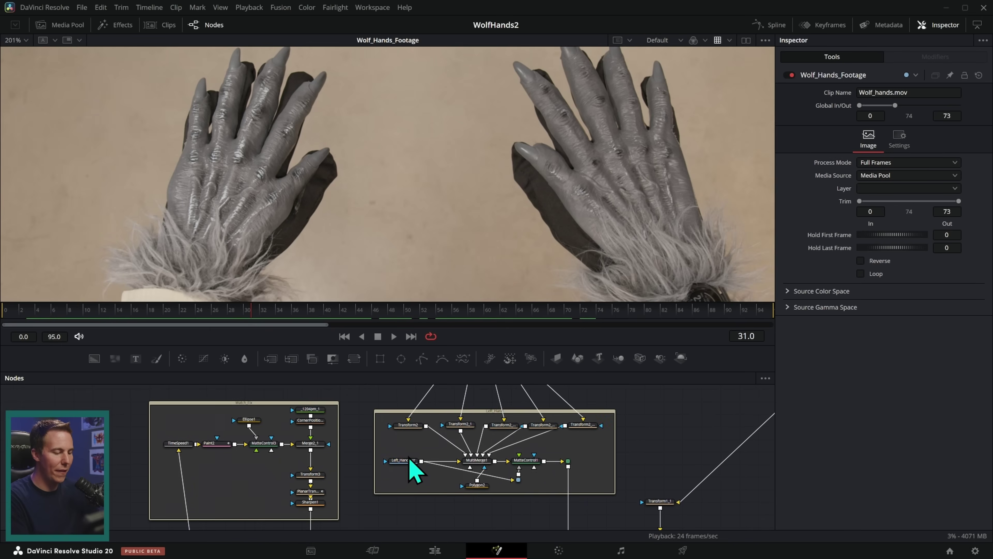
View the cut-out left wolf hand and scrub its LH_Track result against the Human footage.
left_click(408, 459)
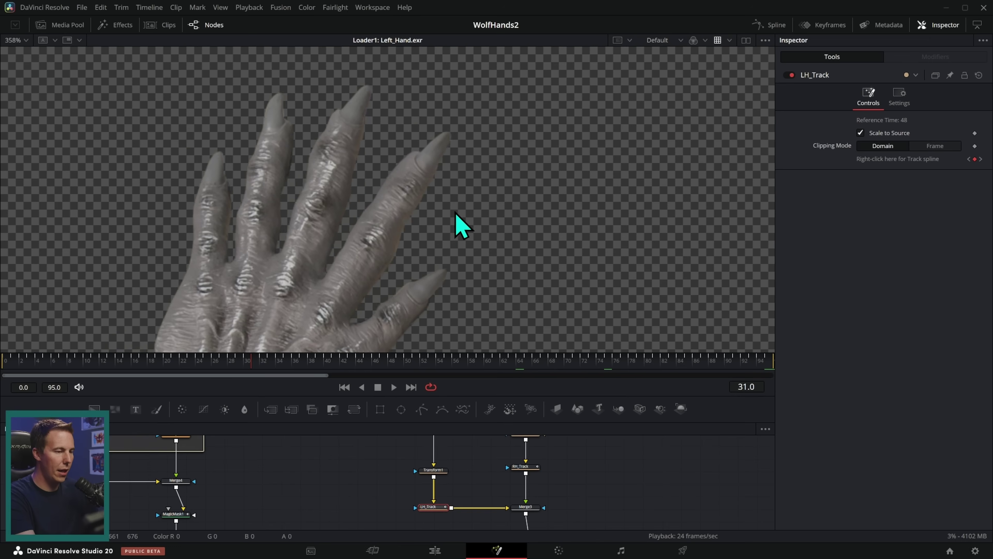
key("1")
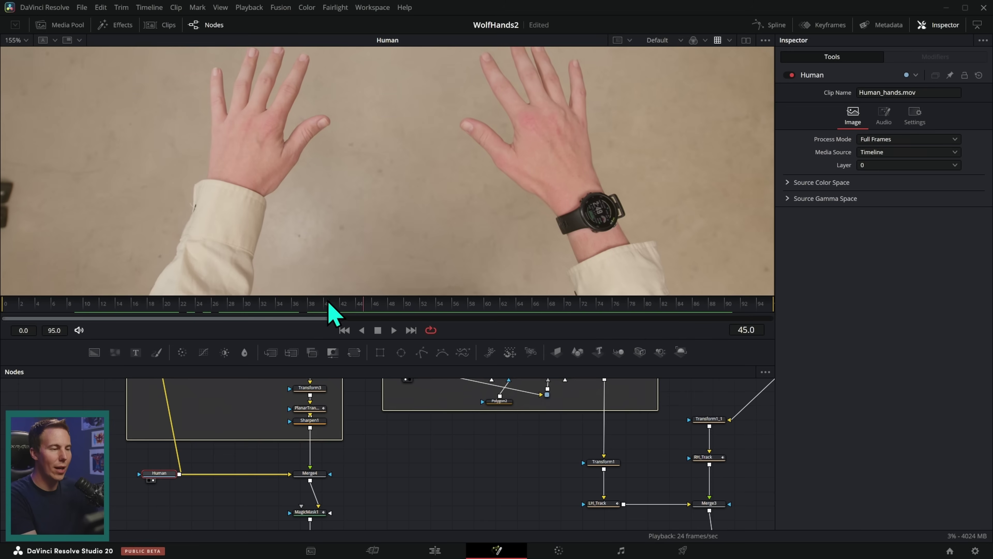
left_click_drag(94, 305, 230, 310)
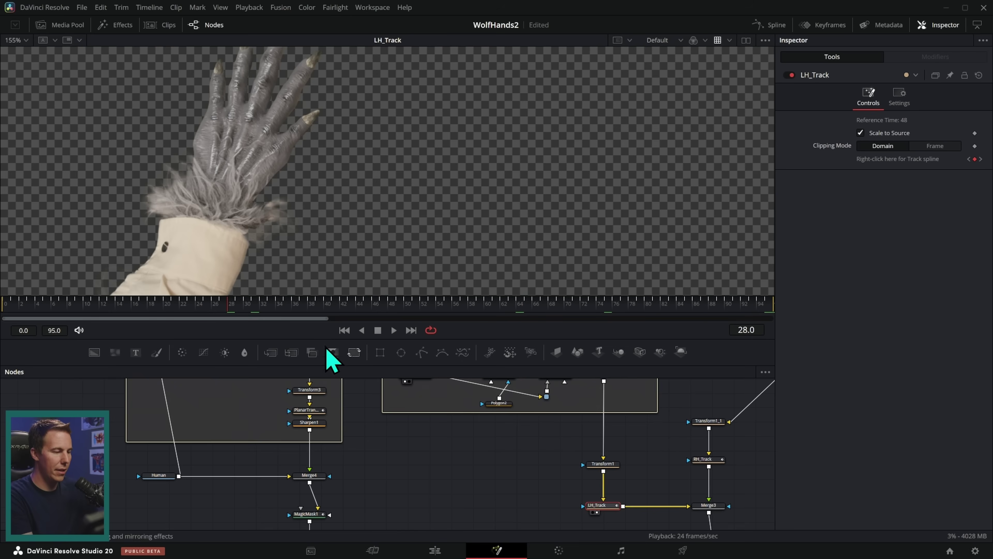
left_click_drag(231, 310, 155, 310)
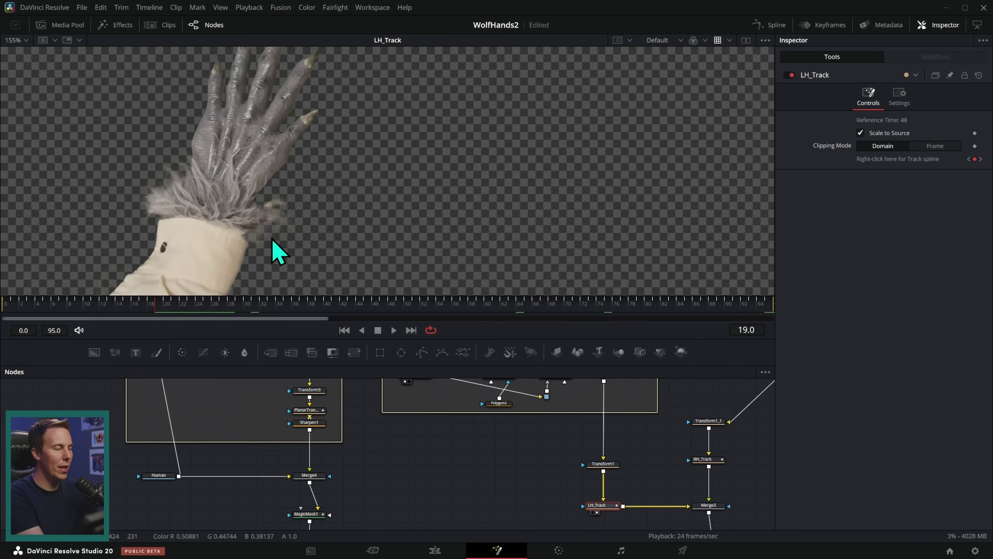
scroll(318, 254, "down", 2)
left_click_drag(36, 304, 295, 338)
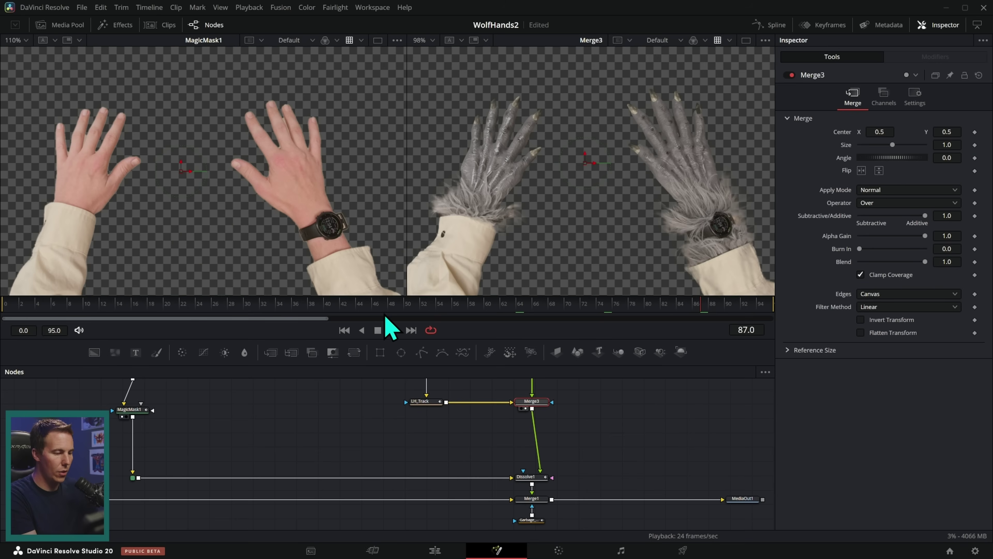
Compare the MagicMask1 and Merge3 outputs side by side and scrub through the Dissolve1 transition.
left_click_drag(385, 315, 652, 290)
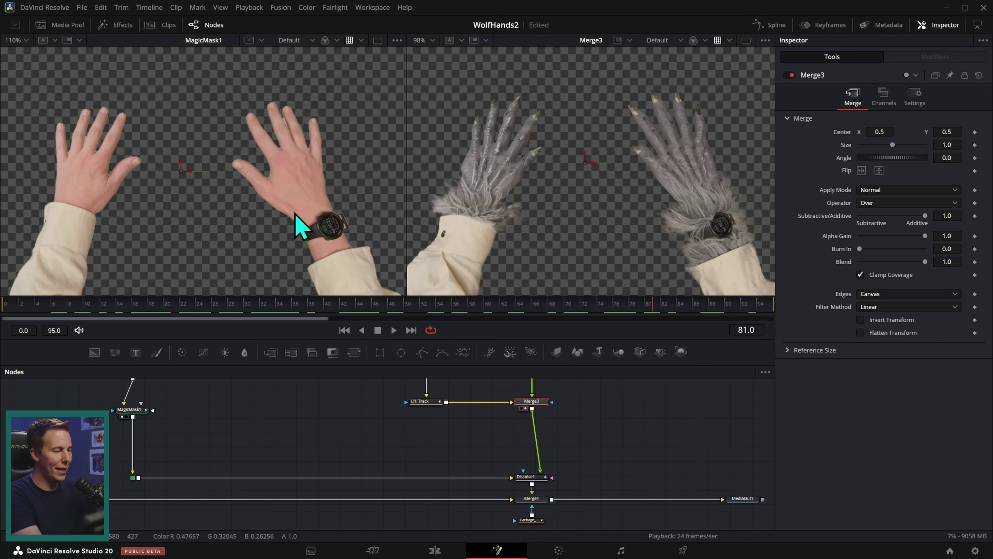
left_click_drag(674, 419, 641, 403)
left_click(504, 464)
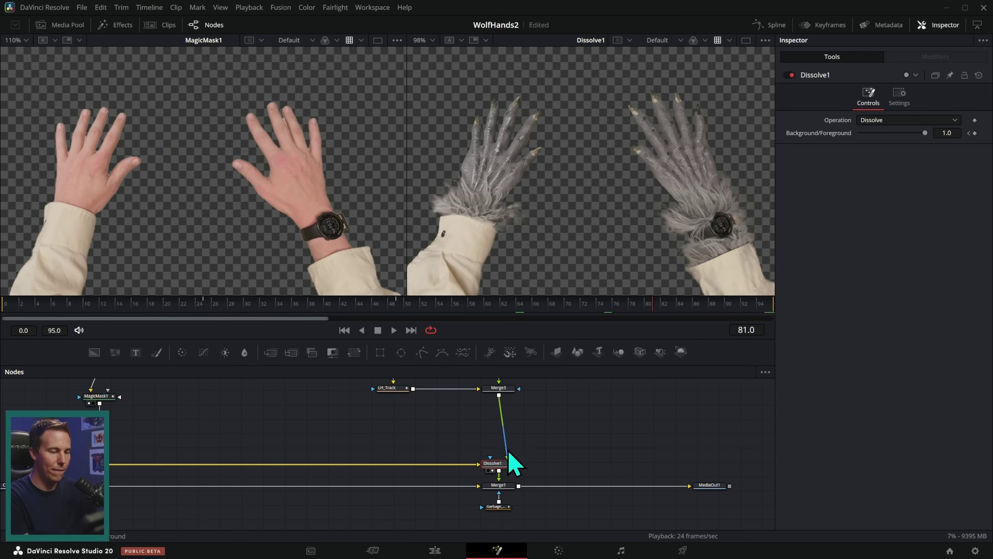
left_click_drag(388, 307, 221, 302)
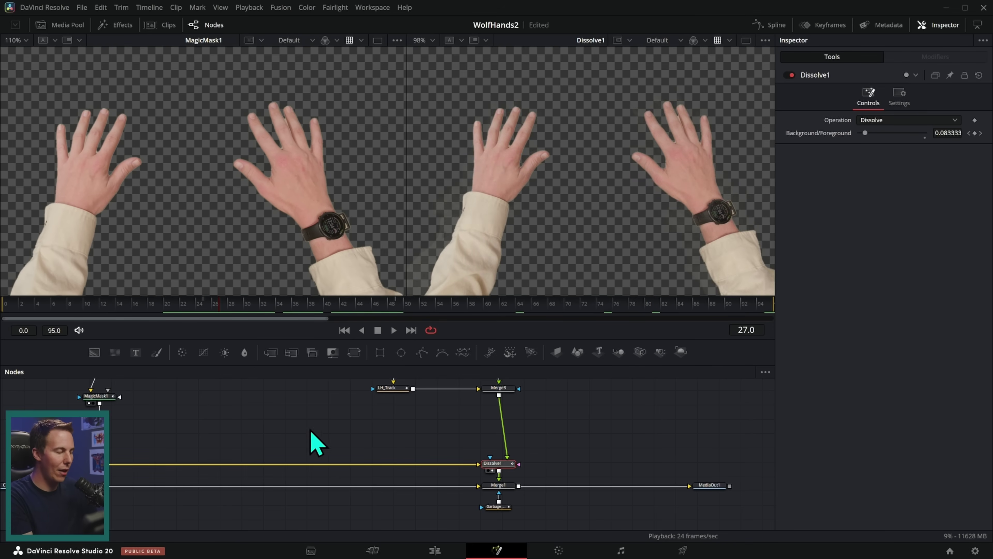
View the Clean_Plate background, and scrub the final composite at the MediaOut1 node.
scroll(294, 430, "left", 10)
scroll(293, 430, "down", 1)
left_click_drag(142, 478, 394, 226)
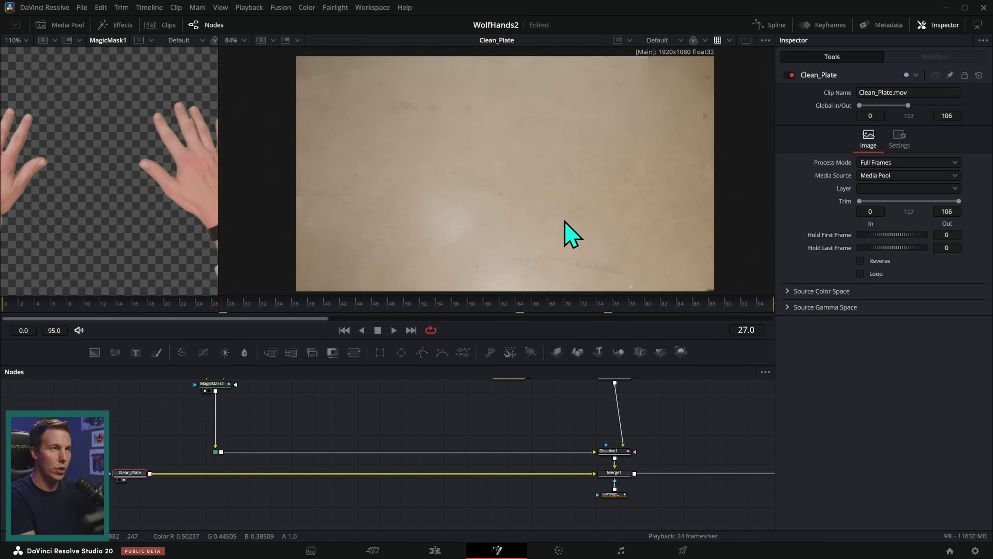
scroll(691, 430, "right", 10)
left_click(602, 463)
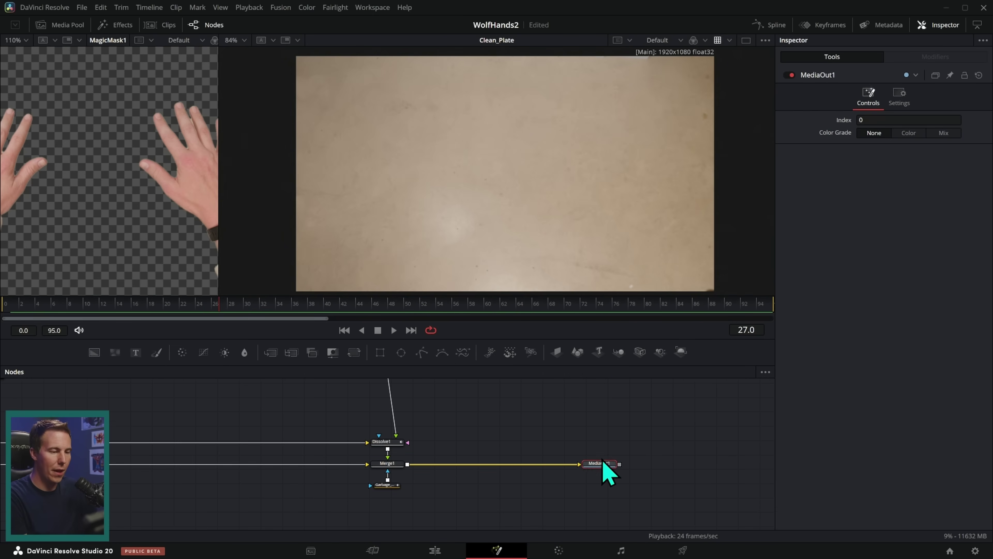
key("2")
left_click_drag(246, 301, 444, 292)
left_click_drag(345, 309, 451, 303)
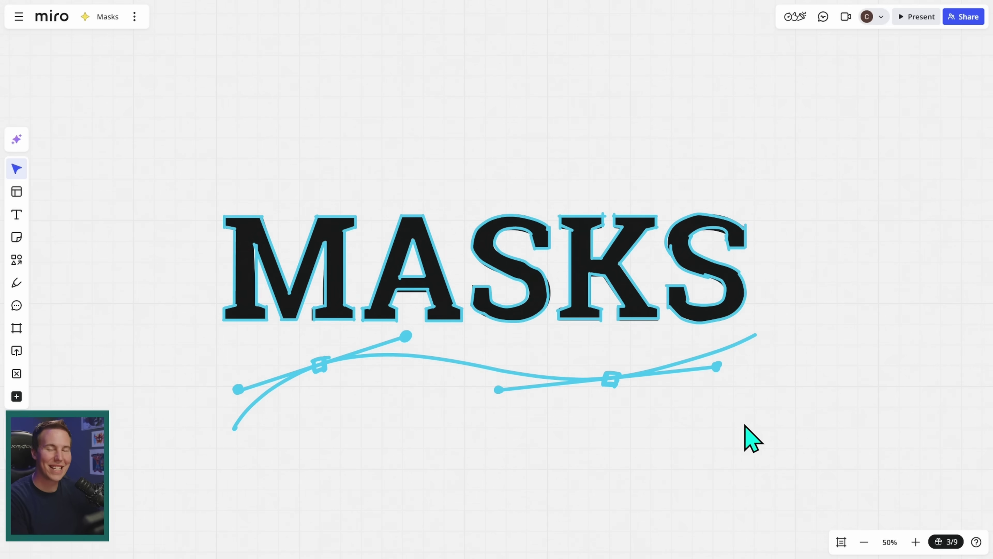
Switch to the Miro Masks board and sketch trial red pen marks around the final S of MASKS, undoing them.
key("p")
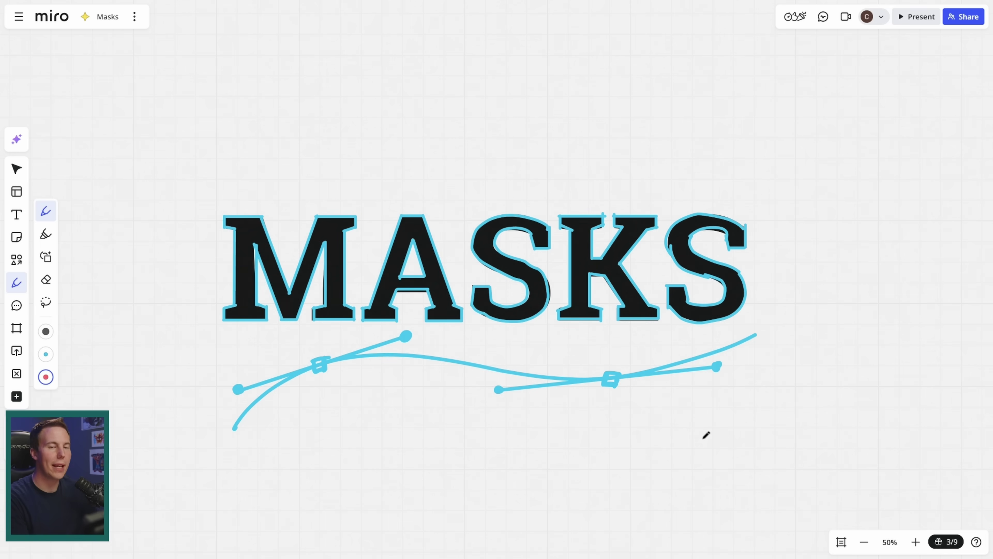
mouse_move(882, 125)
left_mouse_down()
mouse_move(720, 58)
mouse_move(575, 211)
mouse_move(866, 235)
mouse_move(872, 117)
left_mouse_up()
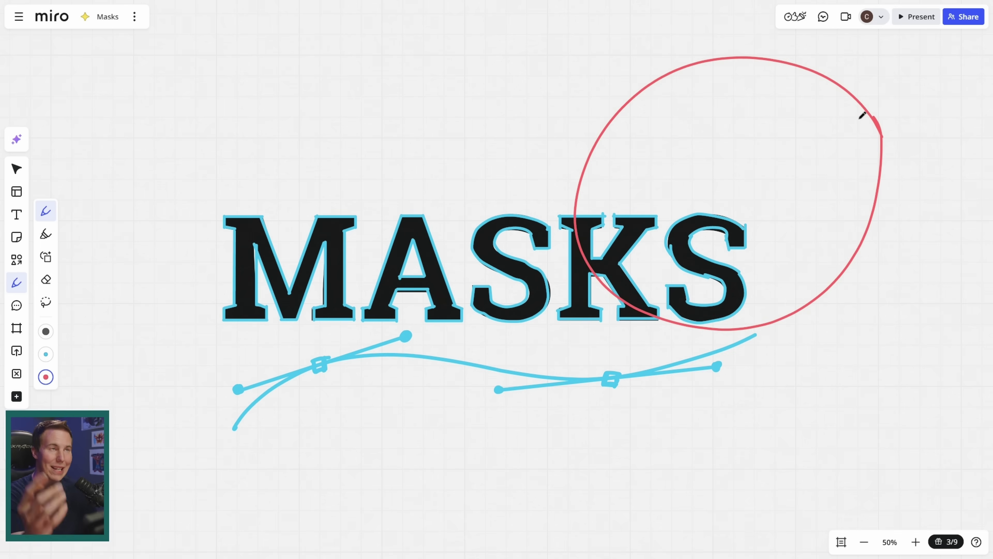
key("ctrl+z")
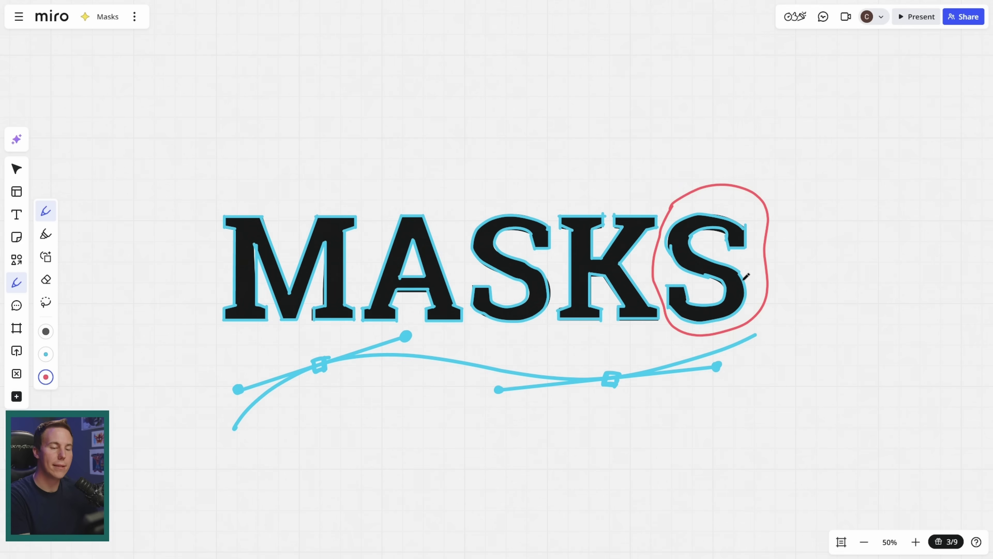
left_click_drag(683, 267, 751, 283)
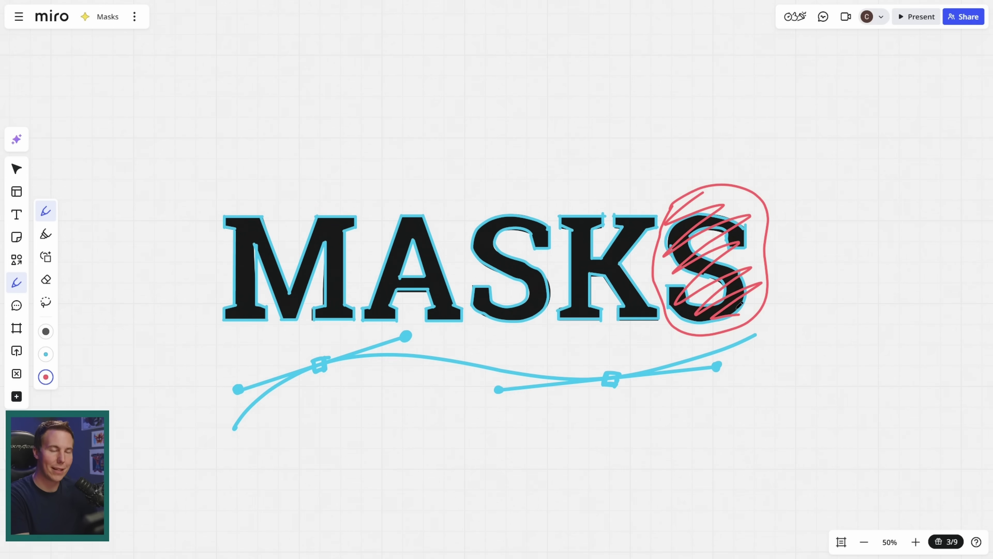
key("ctrl+z")
key("ctrl+z")
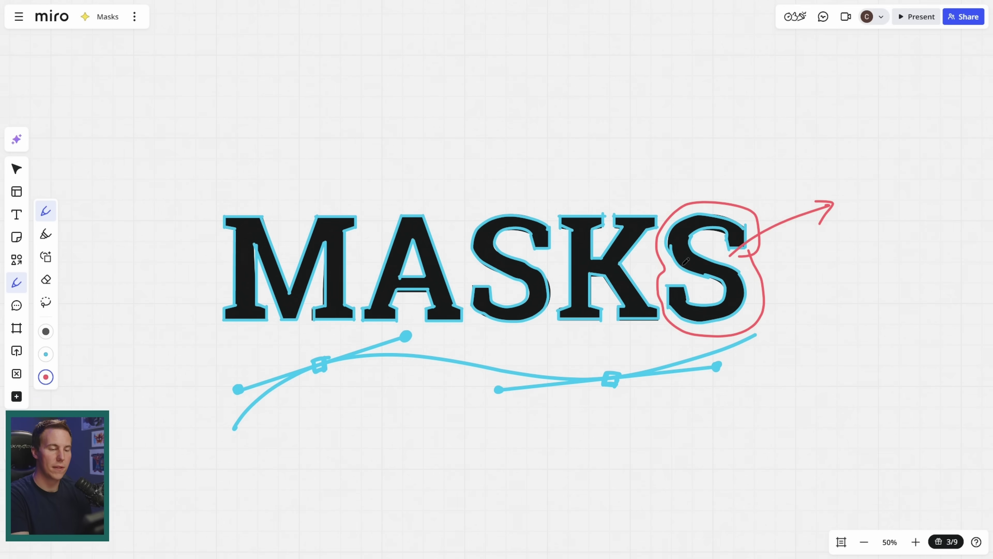
mouse_move(662, 212)
left_mouse_down()
mouse_move(328, 338)
mouse_move(424, 182)
mouse_move(661, 214)
left_mouse_up()
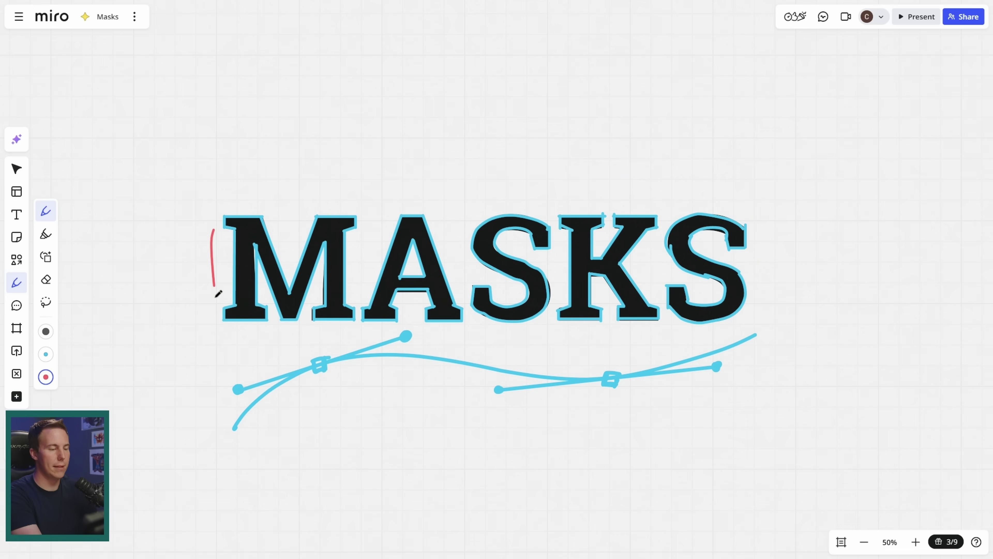
Draw a red freehand outline around the word MASKS with the pen.
mouse_move(218, 293)
left_mouse_down()
mouse_move(662, 326)
mouse_move(348, 188)
mouse_move(263, 200)
left_mouse_up()
left_click_drag(759, 264, 653, 331)
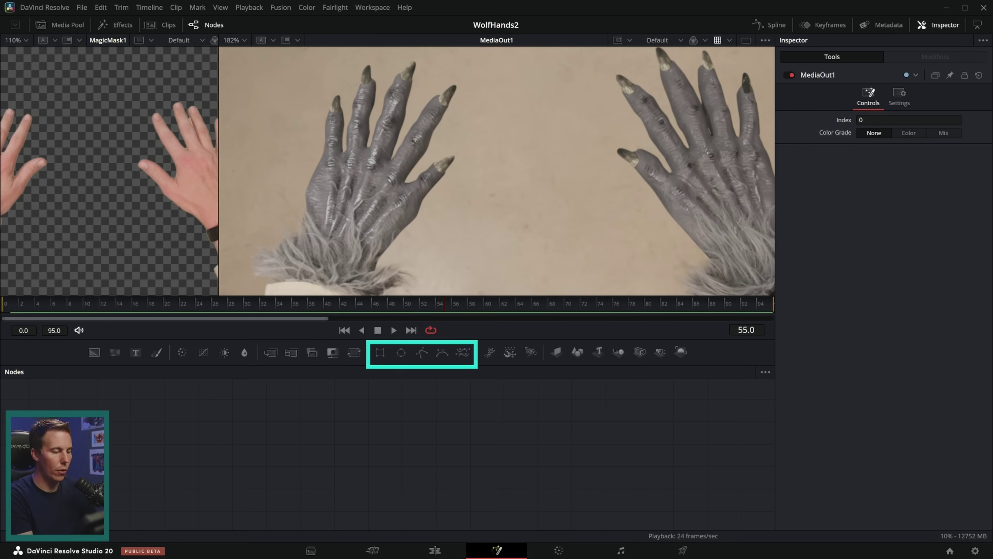
Switch back to DaVinci Resolve and add Rectangle, Ellipse, Polygon and BSpline mask nodes in a row in an empty area.
left_click_drag(380, 353, 363, 429)
left_click_drag(401, 354, 429, 436)
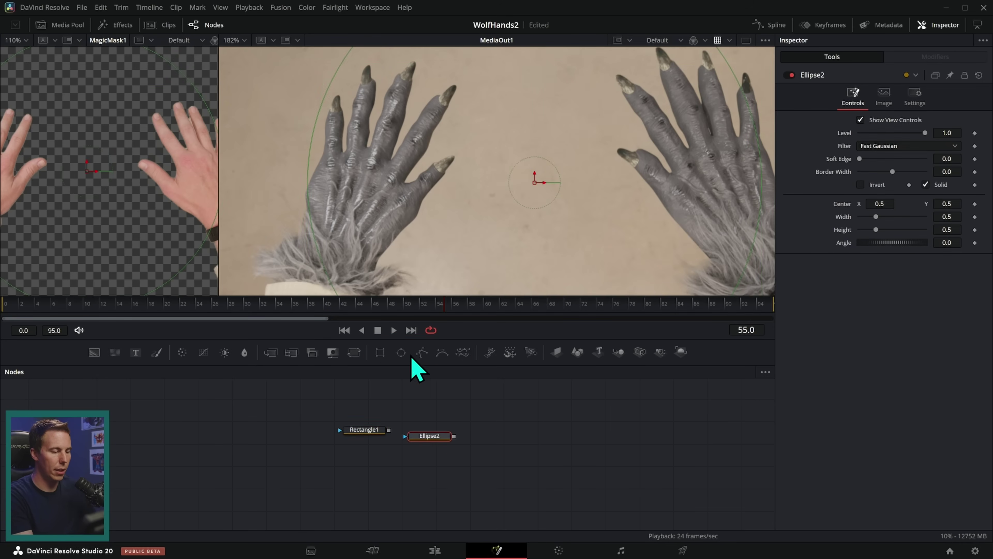
left_click_drag(488, 416, 503, 432)
left_click_drag(466, 372, 584, 435)
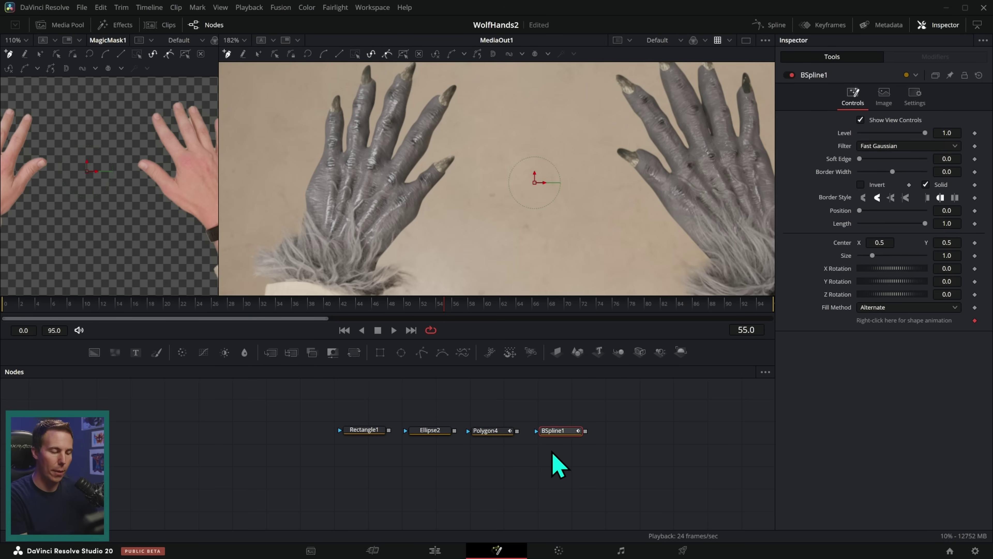
left_click(640, 425)
View the Rectangle1 mask, resize it to about 0.57 wide by 0.33 high and move it toward the frame's upper-right area.
left_click_drag(369, 431, 582, 176)
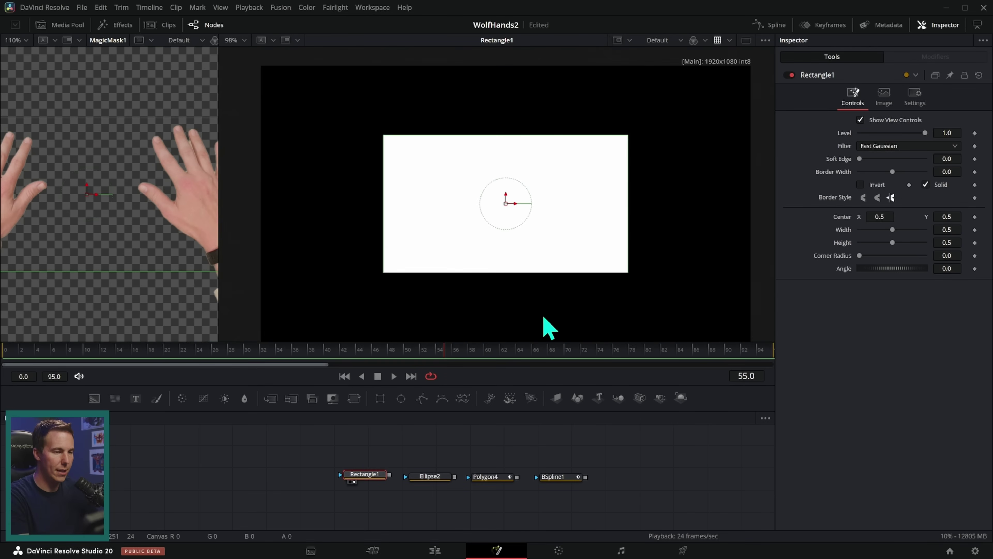
left_click_drag(629, 275, 674, 283)
left_click_drag(506, 203, 517, 231)
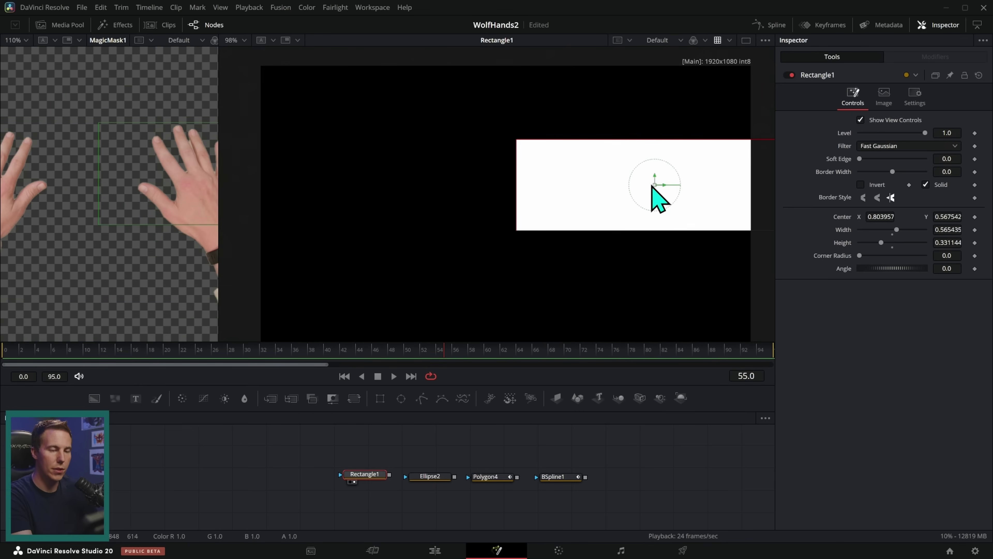
left_click_drag(653, 187, 672, 126)
View the Ellipse2 mask and reshape it into a wide oval.
left_click_drag(430, 476, 643, 209)
left_click(431, 476)
key("Tab")
Reshape the closed Polygon4 mask by moving an upper-left point inward and bending the curve with point handles.
mouse_move(478, 148)
left_mouse_down()
mouse_move(504, 131)
mouse_move(575, 133)
mouse_move(627, 195)
mouse_move(563, 290)
mouse_move(426, 258)
mouse_move(429, 169)
left_mouse_up()
left_click(478, 149)
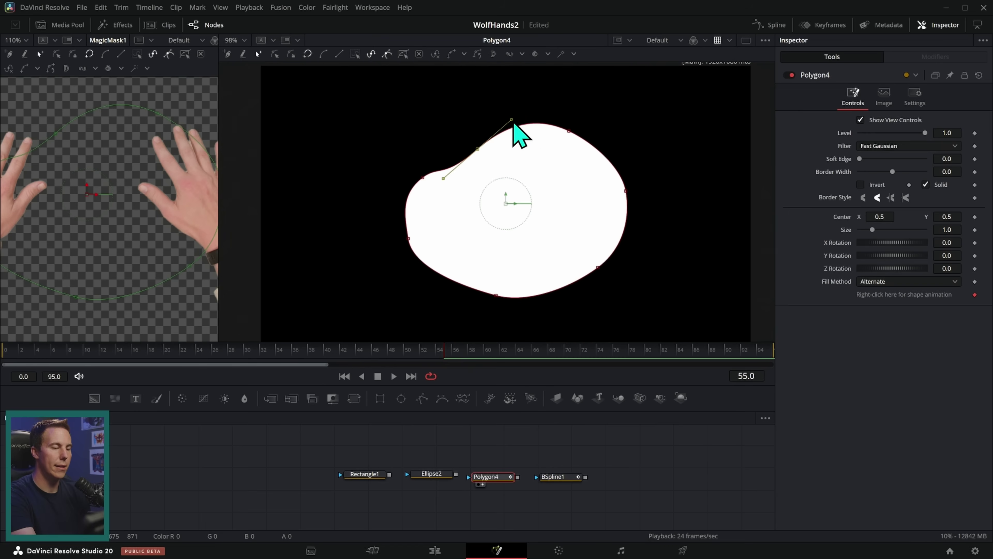
View BSpline1 and draw a B-spline mask with control points around the middle of the frame.
key("2")
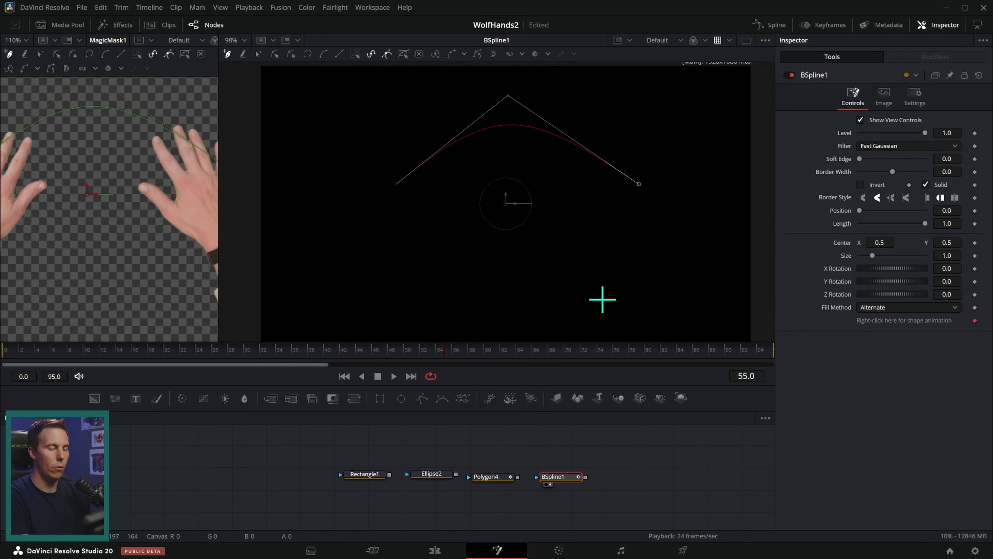
left_click(598, 303)
left_click(463, 304)
left_click(381, 277)
Reshape the BSpline1 mask by pulling its upper-right control point outward and its right-side points inward.
left_click_drag(508, 95, 513, 95)
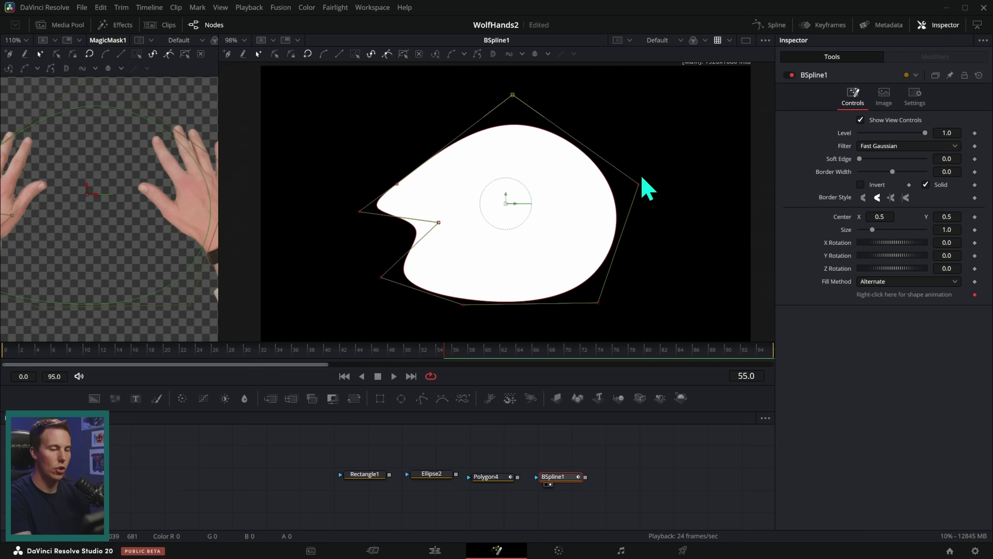
left_click_drag(639, 185, 665, 138)
left_click_drag(633, 216, 477, 210)
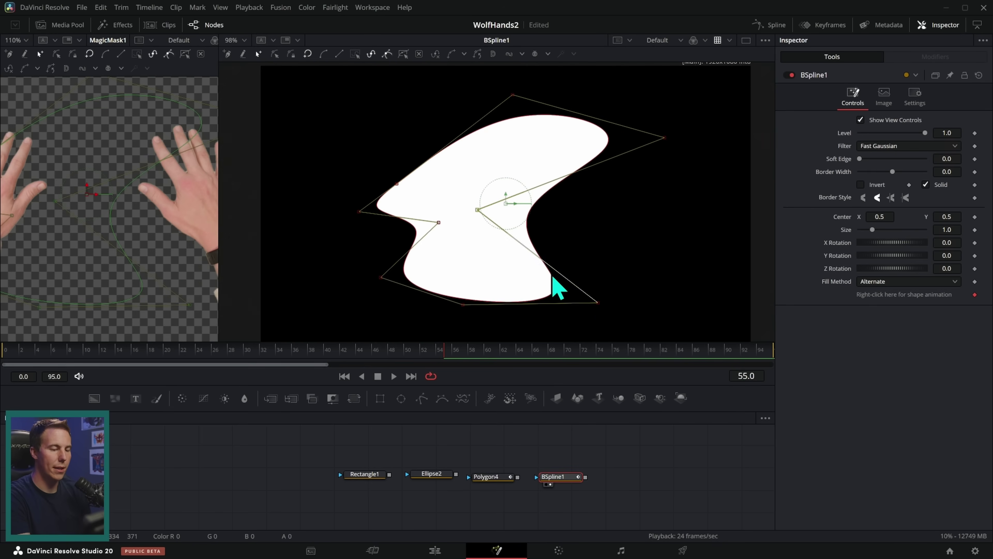
left_click_drag(573, 280, 512, 269)
left_click(623, 434)
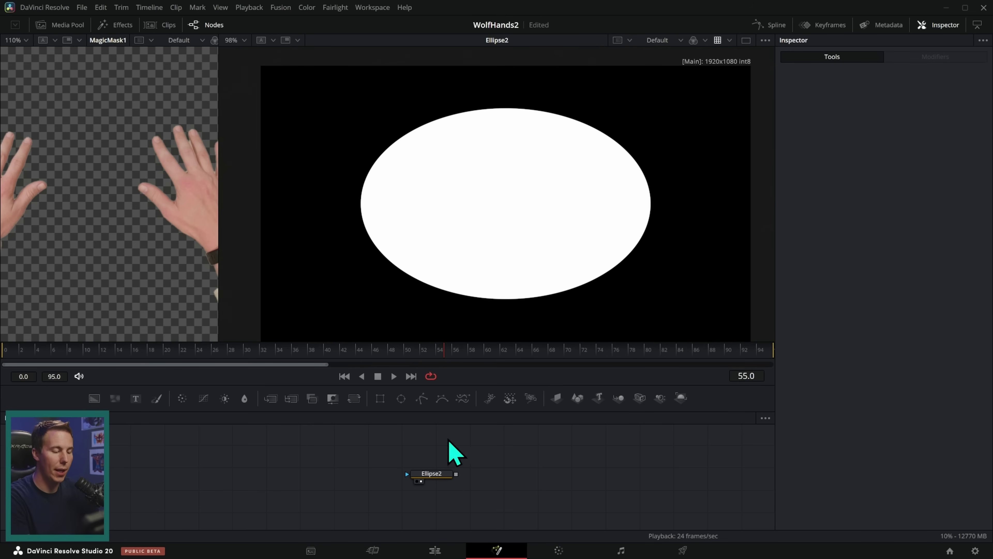
Narrow the Ellipse2 mask from its right edge, and narrow the Rectangle1 mask from its lower-right corner.
left_click(436, 472)
left_click_drag(651, 196, 618, 202)
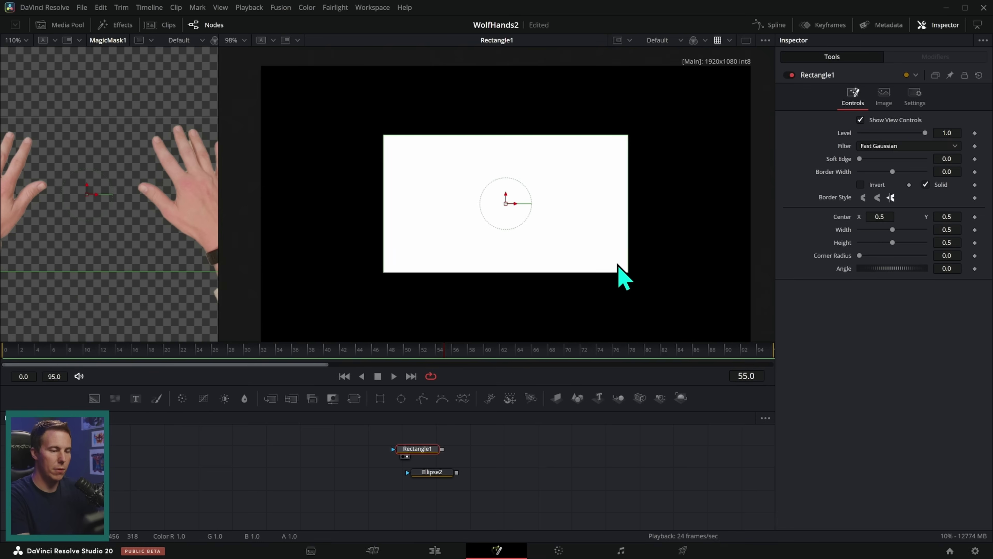
left_click_drag(630, 279, 584, 279)
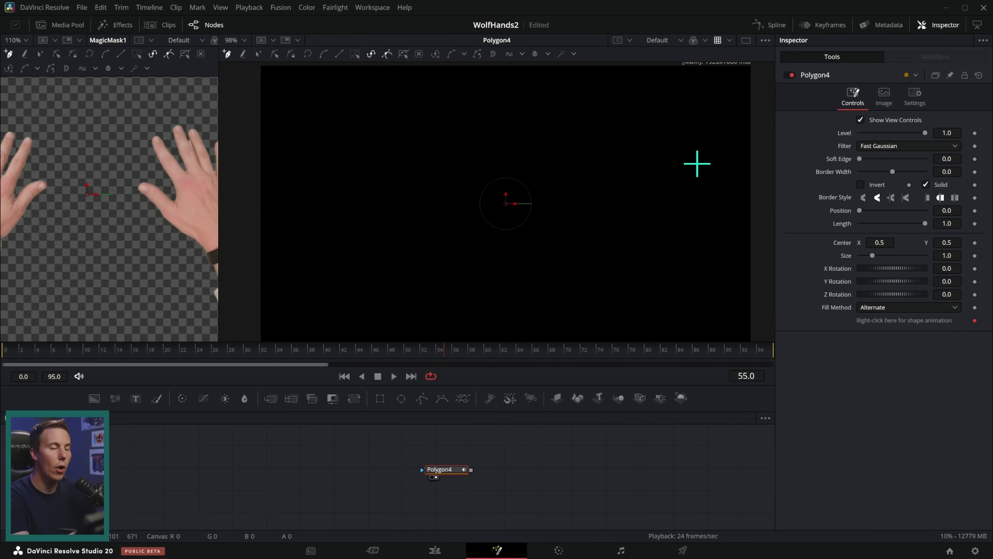
Draw a closed duck-shaped mask with the Polygon4 node and pull the beak tip outward.
mouse_move(608, 108)
left_mouse_down()
mouse_move(579, 158)
mouse_move(591, 200)
mouse_move(654, 162)
left_mouse_up()
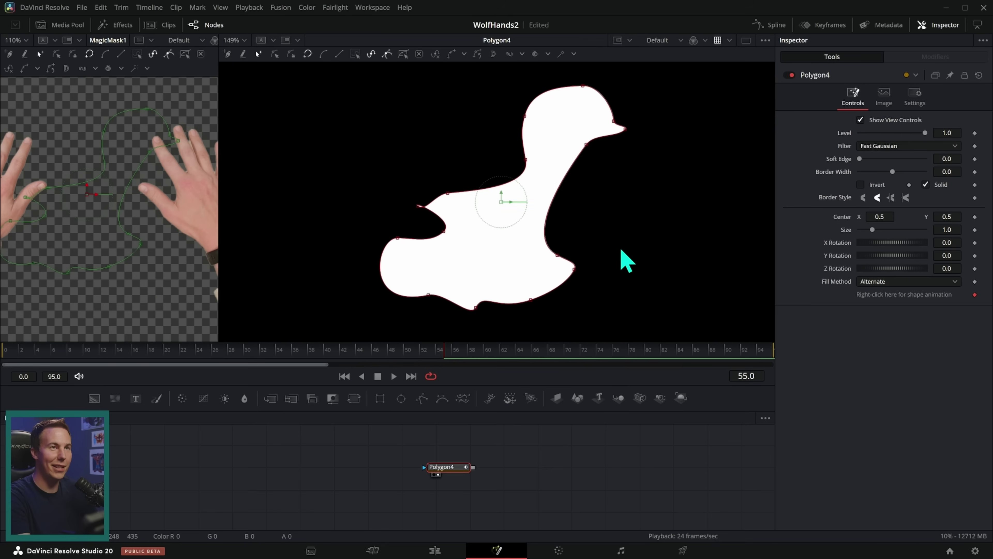
left_click_drag(621, 132, 635, 135)
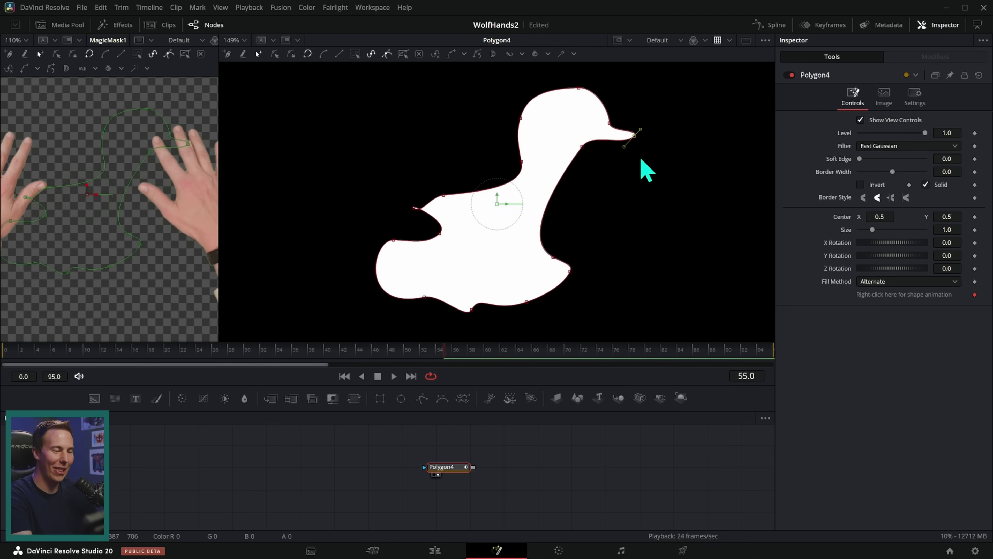
Delete the Polygon4 node, add a solid red Background node and show it in the right viewer.
key("Delete")
left_click_drag(179, 417, 451, 473)
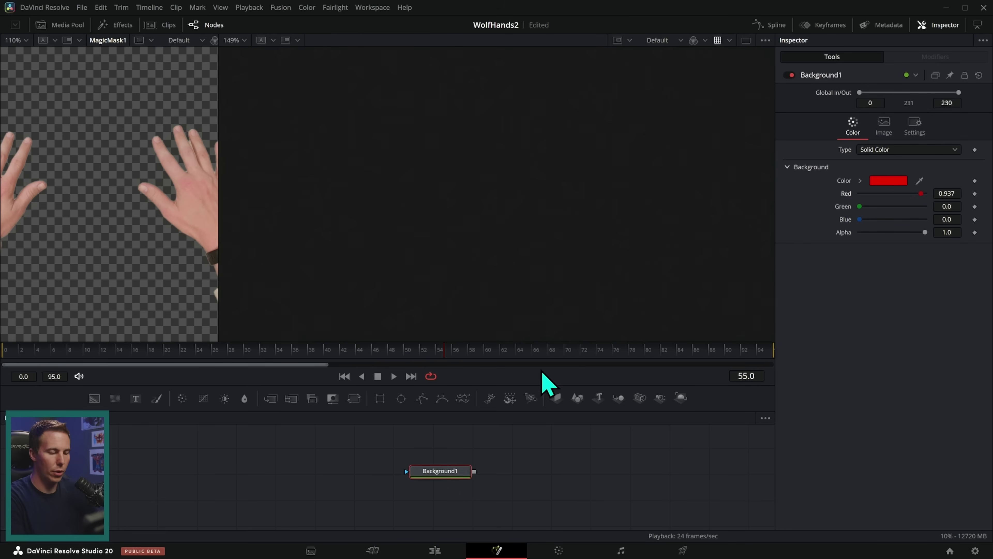
left_click_drag(448, 473, 652, 249)
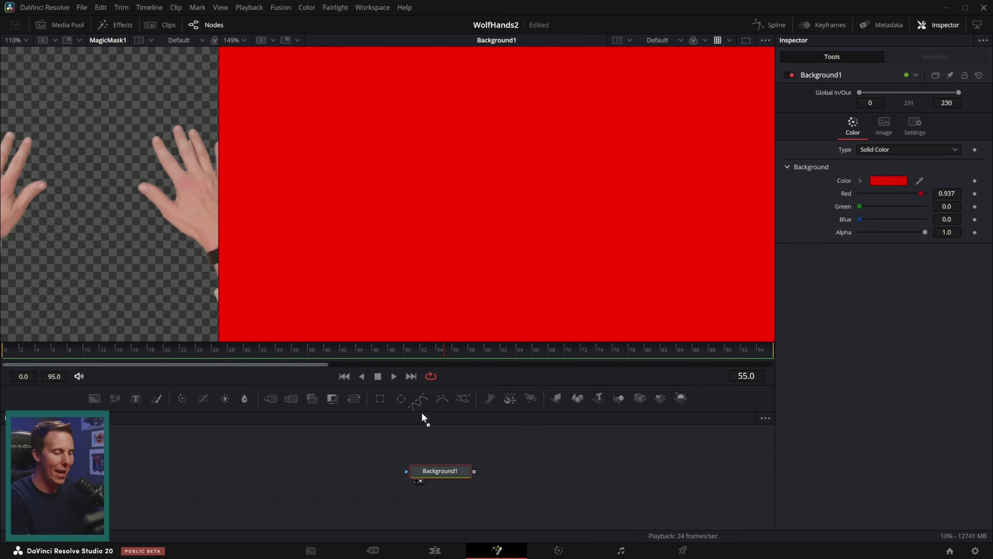
Add a Polygon mask connected to Background1 and place its node directly above the Background1 node.
left_click(421, 399)
mouse_move(465, 393)
left_mouse_down()
mouse_move(499, 402)
mouse_move(397, 446)
left_mouse_up()
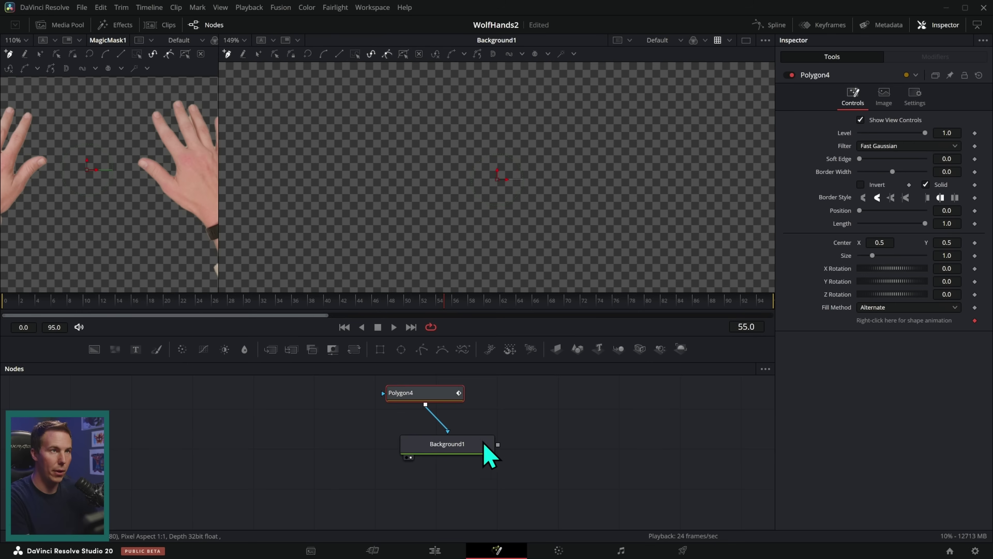
left_click_drag(437, 399, 452, 401)
Draw a closed eight-point rounded polygon in the viewer to mask the red background.
left_click(514, 97)
left_click(598, 101)
left_click(641, 149)
left_click(630, 212)
left_click(545, 255)
left_click(459, 230)
left_click(442, 153)
left_click(463, 125)
left_click(514, 98)
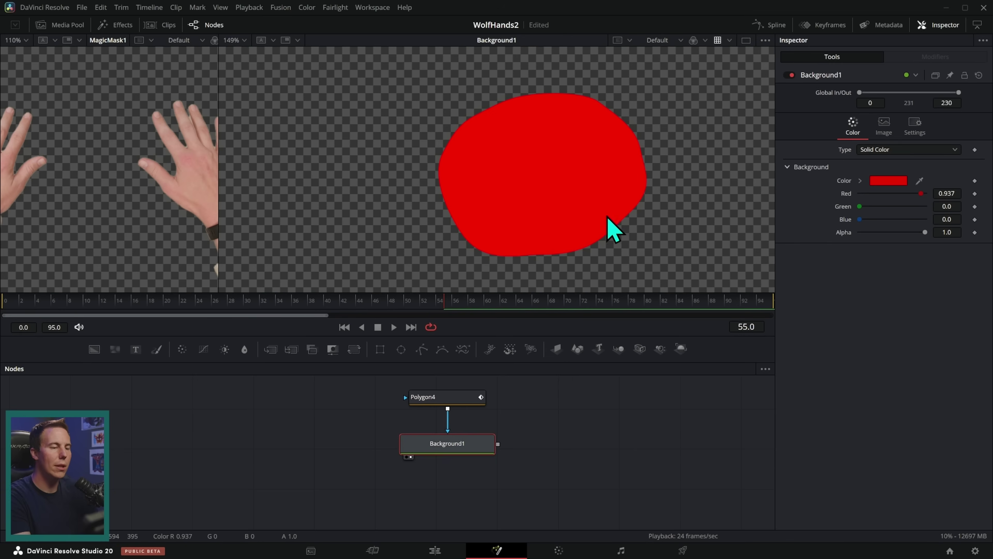
left_click_drag(522, 423, 366, 475)
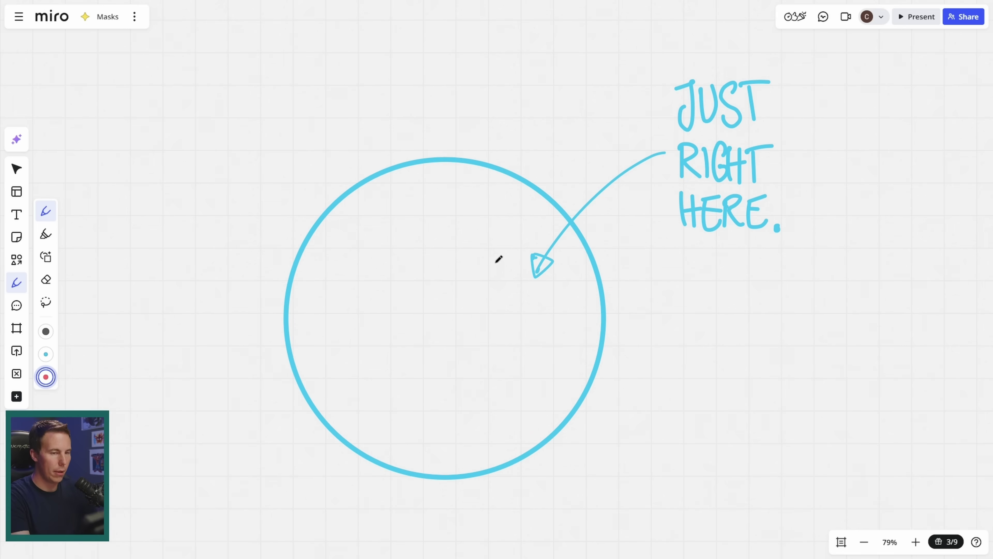
On the Miro Masks board, try freehand pen strokes over the blue circle and across its edges, undoing each one.
mouse_move(443, 162)
left_mouse_down()
mouse_move(485, 173)
mouse_move(415, 319)
mouse_move(407, 414)
mouse_move(567, 420)
left_mouse_up()
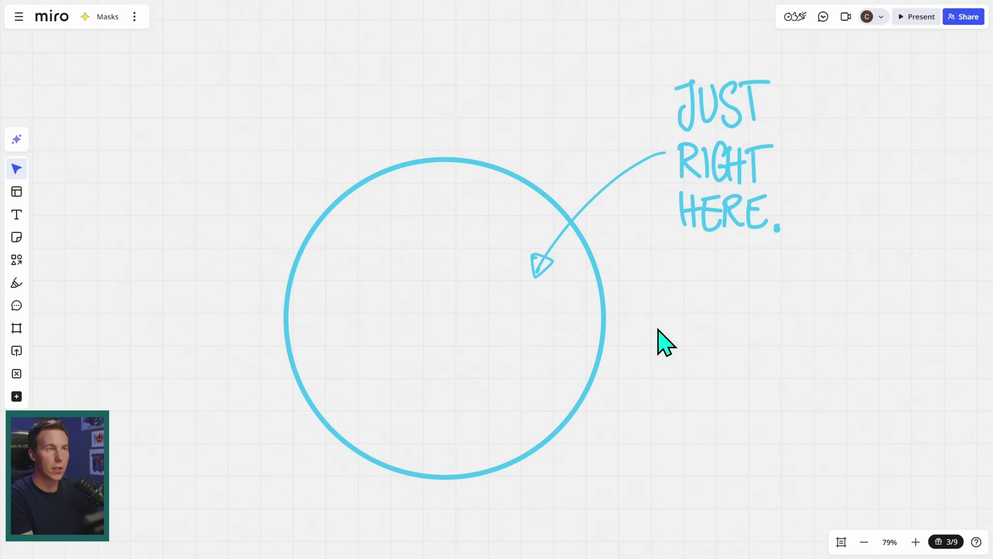
key("ctrl+z")
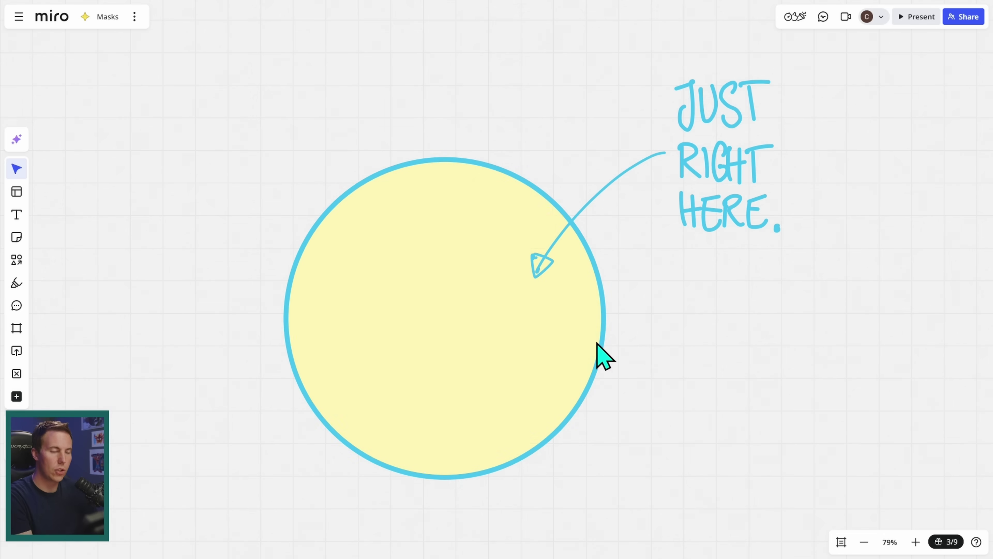
key("p")
mouse_move(157, 359)
left_mouse_down()
mouse_move(429, 137)
mouse_move(453, 157)
mouse_move(231, 397)
mouse_move(549, 179)
mouse_move(311, 433)
mouse_move(532, 304)
mouse_move(527, 349)
mouse_move(758, 385)
left_mouse_up()
key("ctrl+z")
Scribble dark pen hatching that stays inside the blue circle, undo it, and sketch inside the circle again.
mouse_move(307, 261)
left_mouse_down()
mouse_move(289, 355)
mouse_move(479, 295)
mouse_move(558, 319)
mouse_move(504, 438)
mouse_move(527, 444)
left_mouse_up()
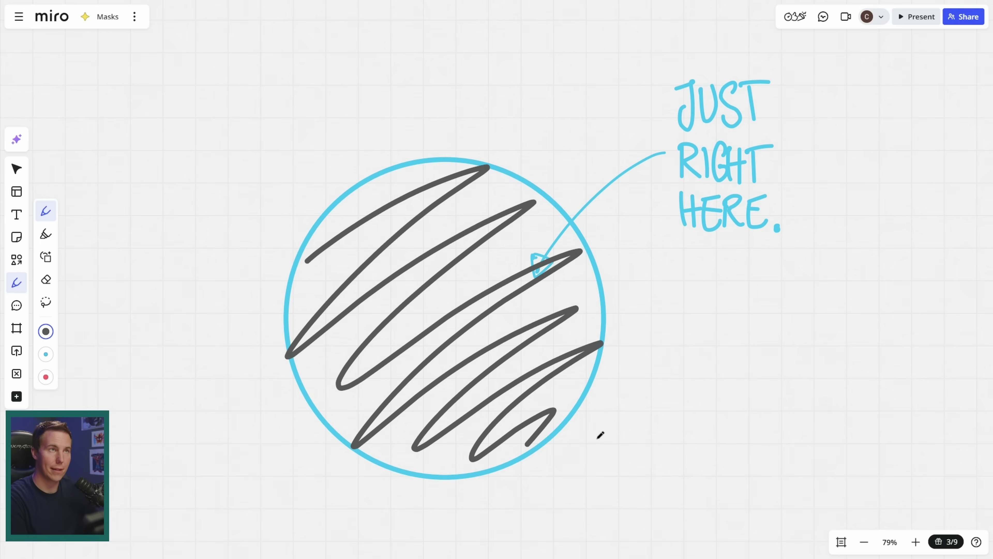
key("ctrl+z")
left_click_drag(421, 385, 508, 340)
mouse_move(431, 233)
left_mouse_down()
mouse_move(375, 291)
mouse_move(396, 341)
left_mouse_up()
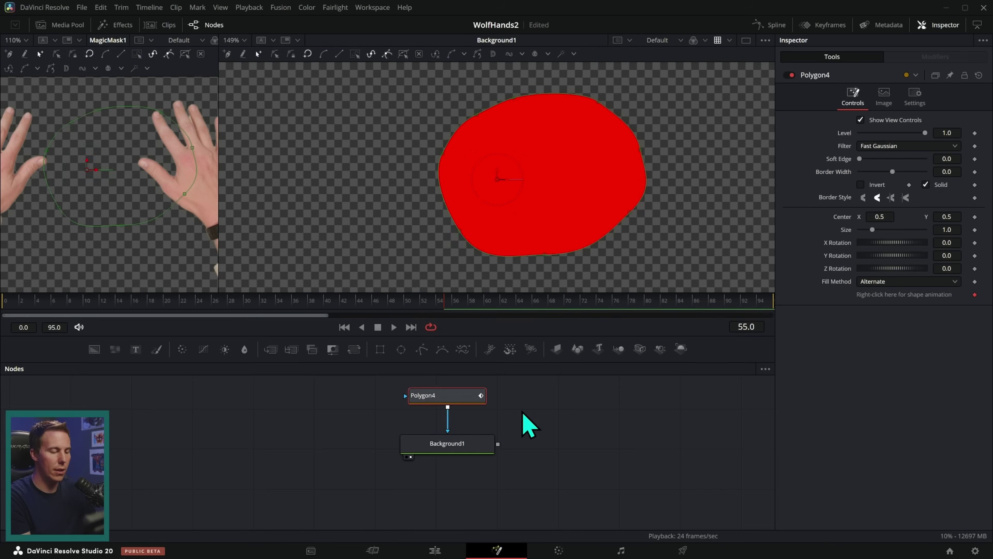
Switch back to DaVinci Resolve, delete the Polygon4 mask from Background1 and select the Background1 node.
left_click_drag(448, 407, 455, 434)
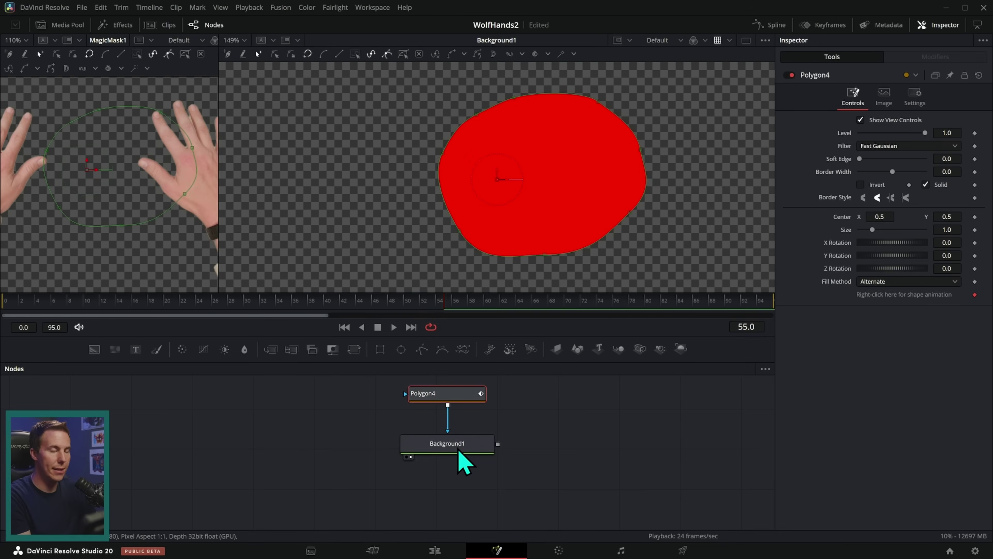
key("Delete")
left_click(465, 444)
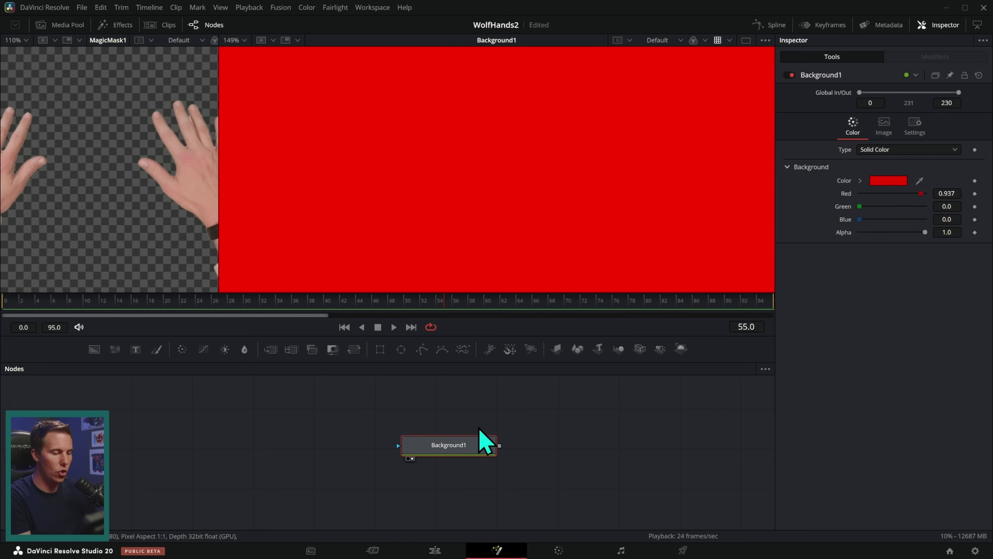
Add an Ellipse mask for the Background1 node and adjust the ellipse in the viewer.
scroll(561, 218, "down", 6)
left_click_drag(524, 206, 483, 199)
scroll(528, 199, "up", 2)
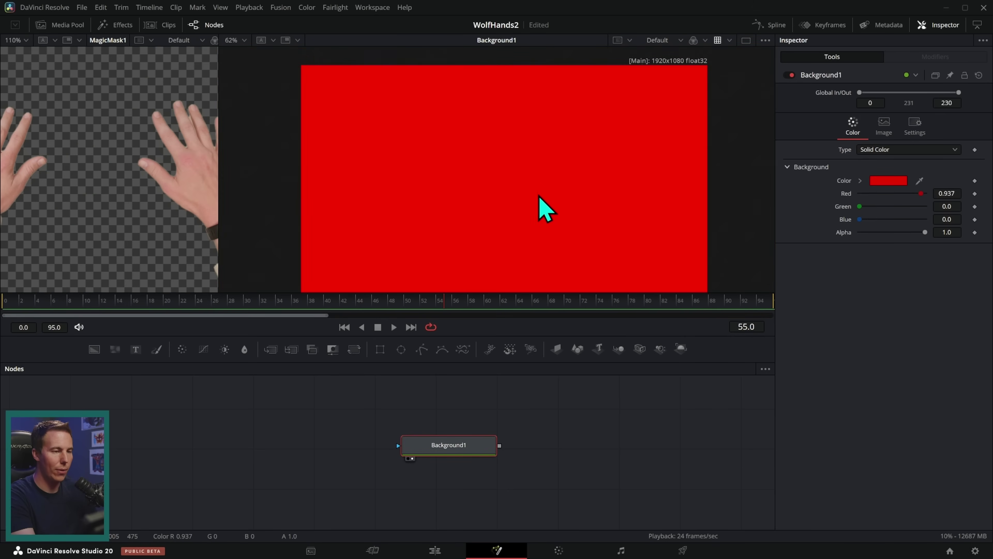
left_click_drag(401, 349, 432, 422)
left_click_drag(594, 237, 561, 224)
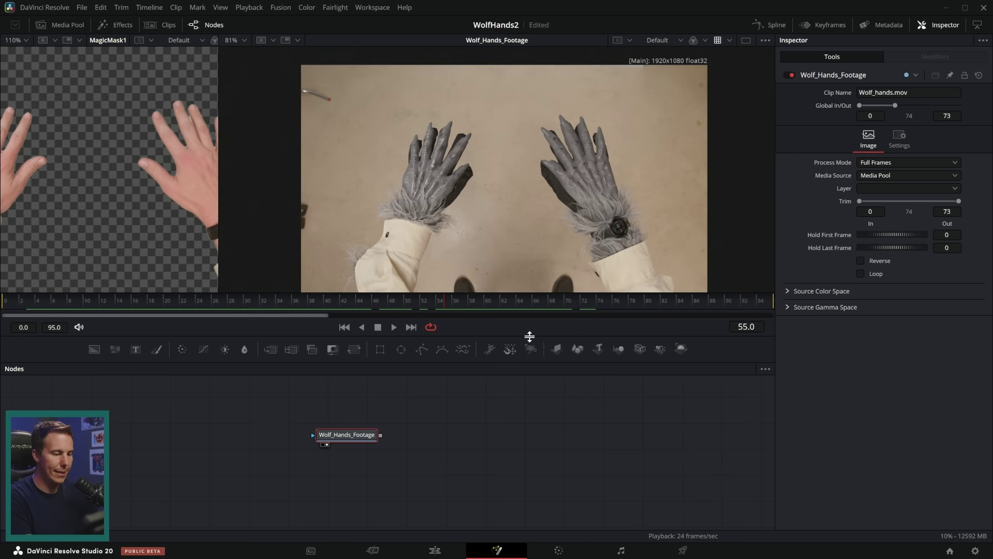
Examine the left wolf hand in Wolf_Hands_Footage, marking its finger outlines and the dark glove areas around them.
left_click_drag(528, 336, 522, 391)
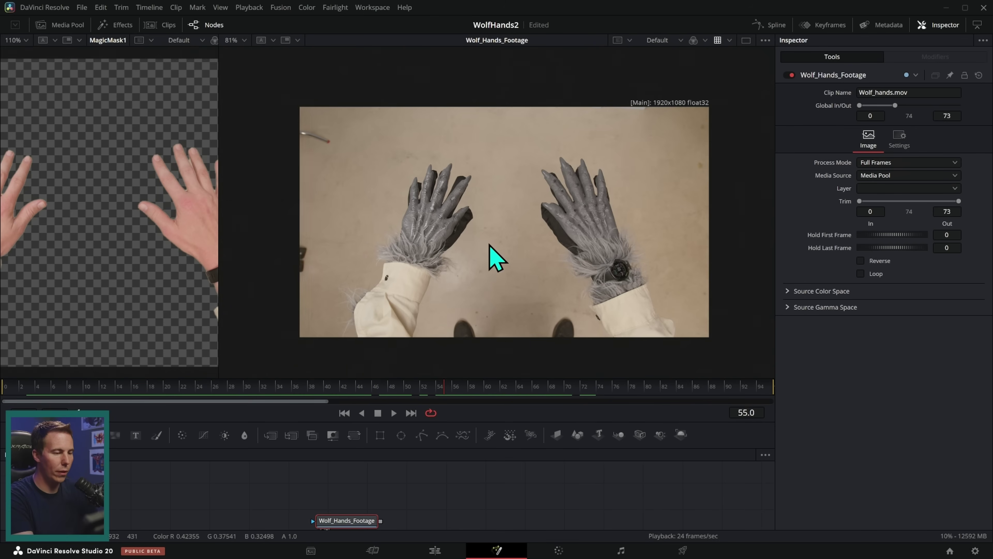
scroll(512, 254, "up", 3)
scroll(527, 241, "up", 2)
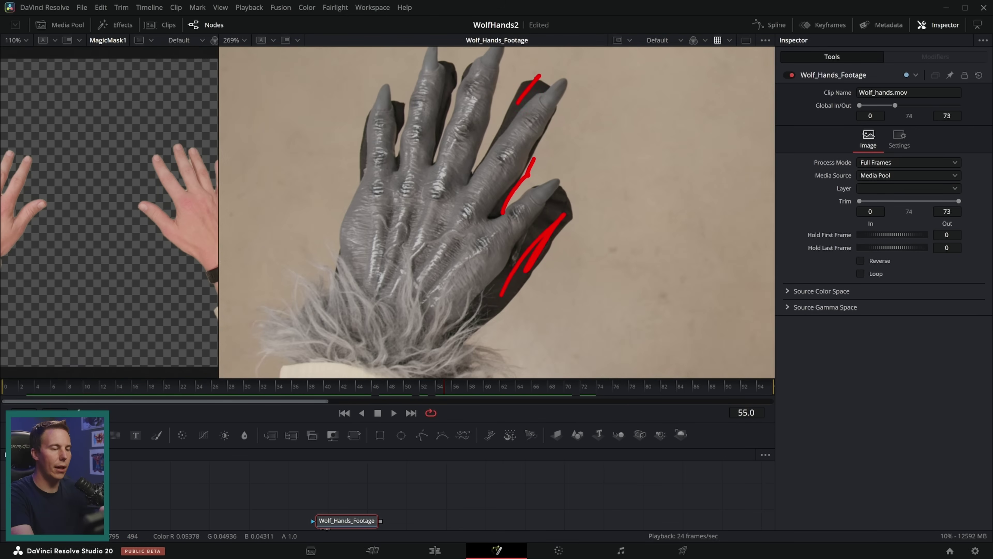
left_click_drag(487, 284, 458, 330)
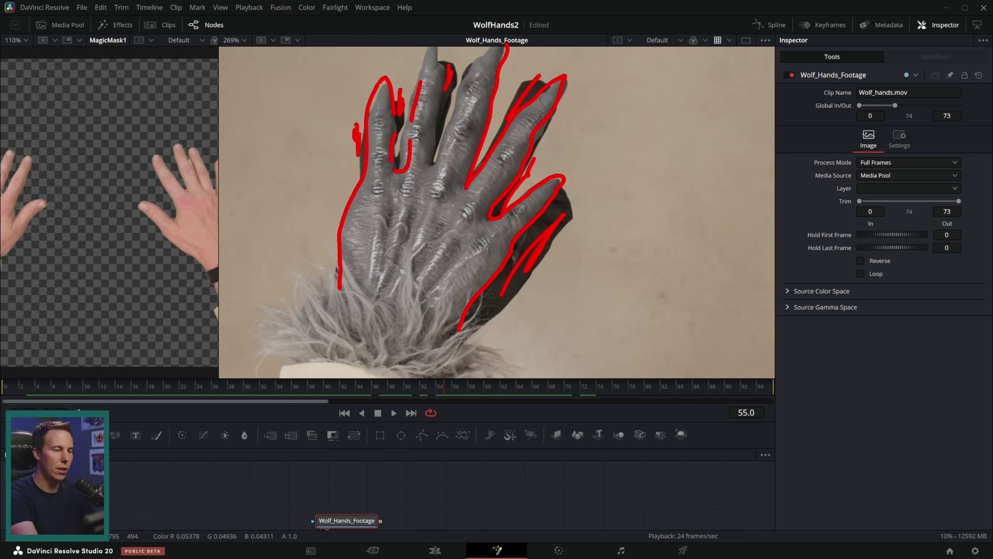
left_click_drag(409, 121, 403, 159)
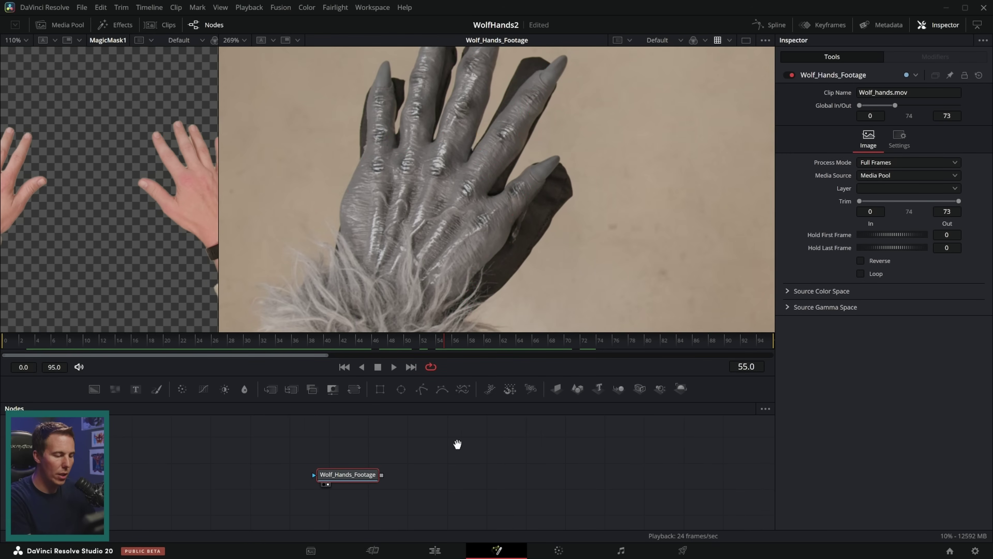
Add an unconnected Polygon mask and trace the left wolf hand from the wrist around the thumb and index finger to the middle fingertip.
scroll(437, 459, "up", 2)
left_click(422, 388)
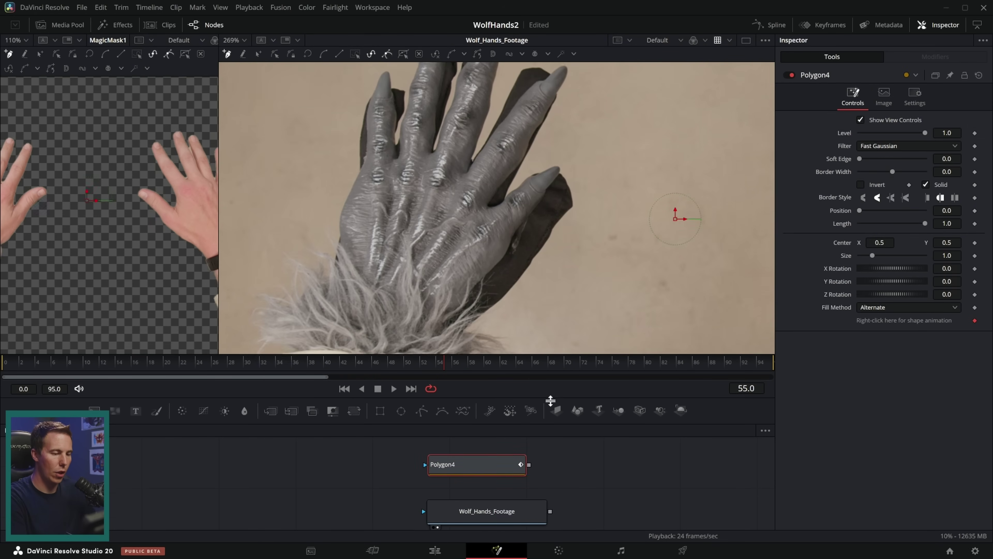
left_click(444, 329)
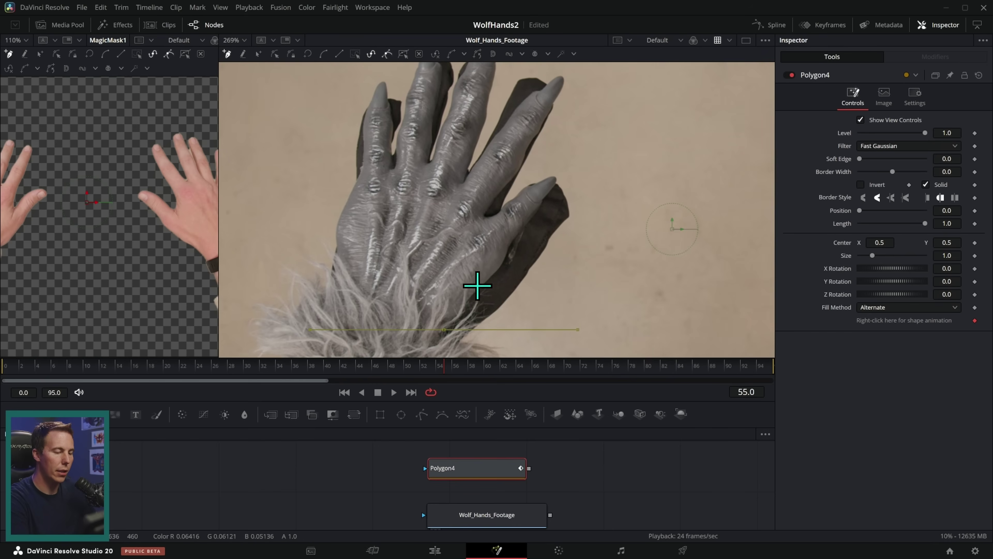
left_click(475, 289)
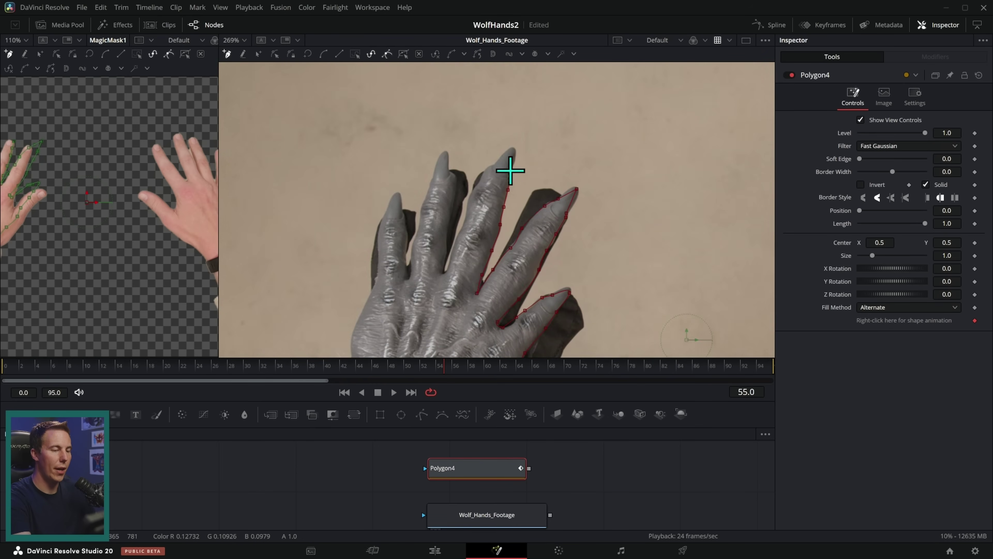
left_click(510, 173)
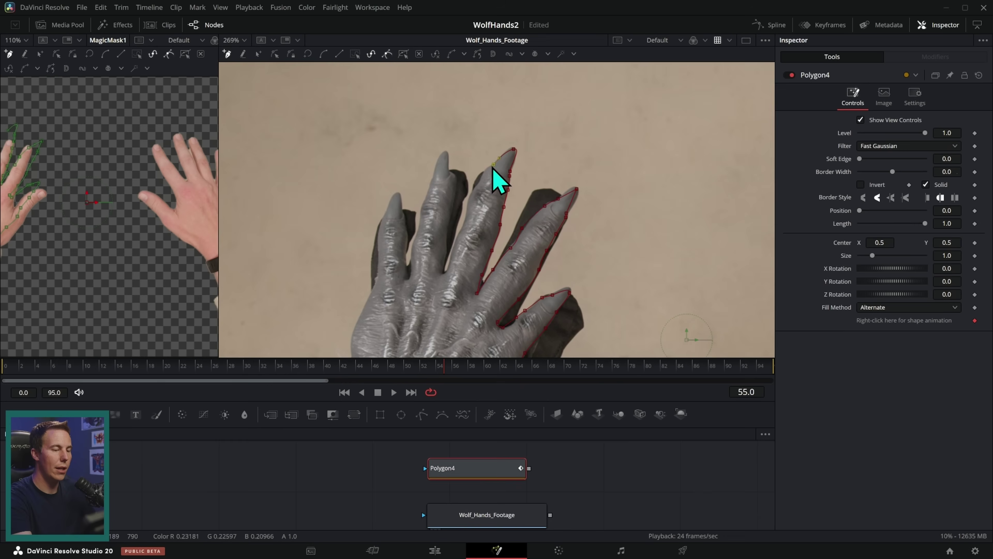
Continue the polygon around the middle, ring and little fingers and down the hand's outer side, closing it at the furry wrist.
left_click_drag(478, 182, 444, 272)
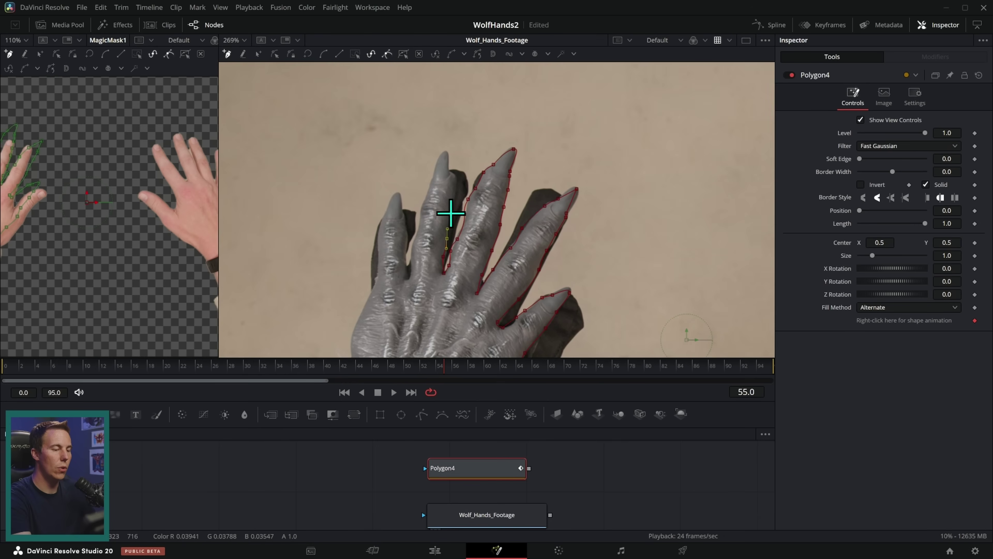
left_click_drag(456, 186, 429, 189)
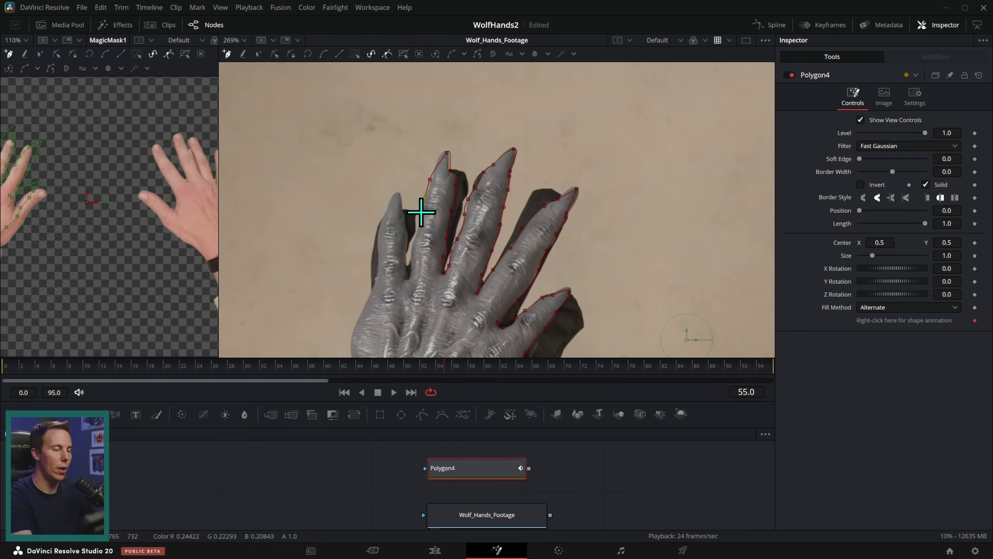
left_click_drag(417, 231, 379, 233)
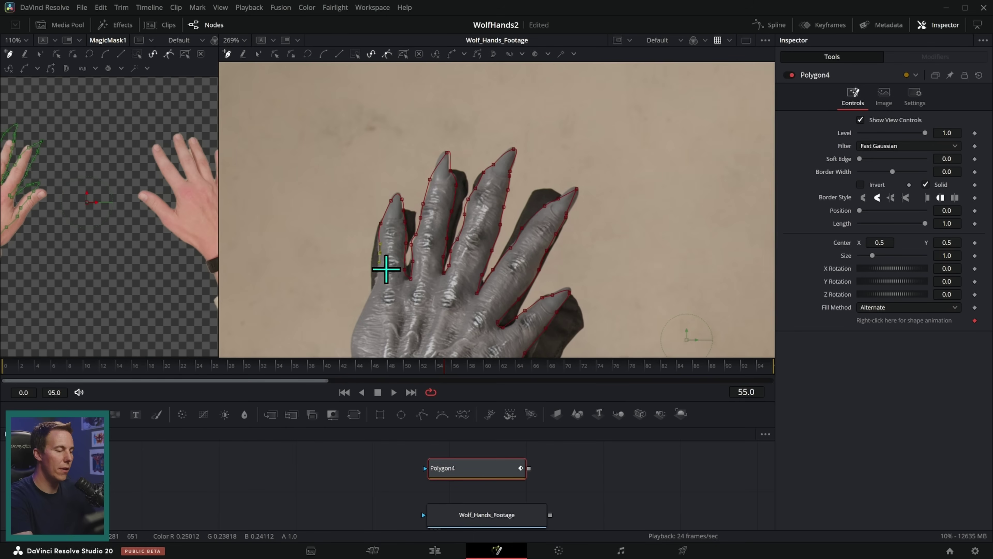
left_click_drag(393, 280, 486, 182)
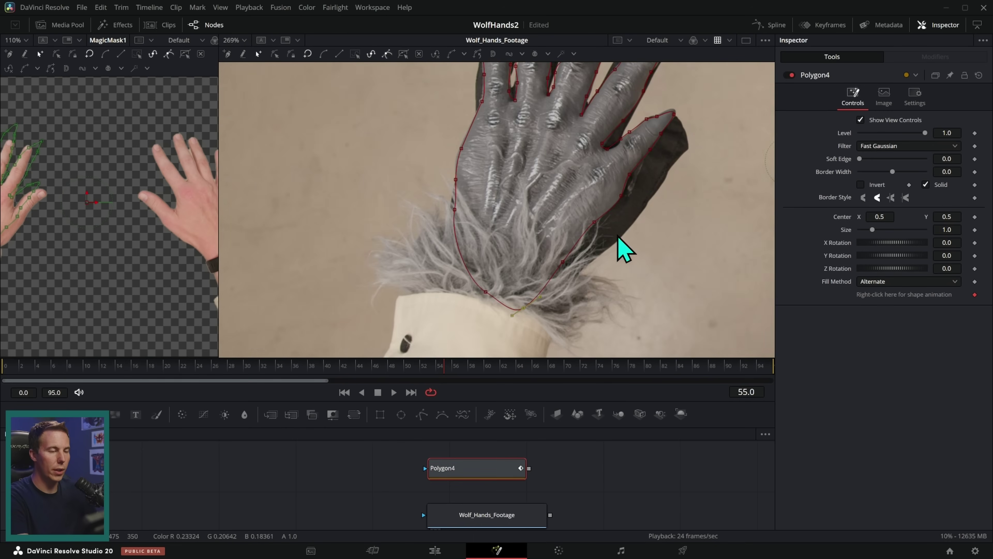
left_click_drag(619, 235, 579, 259)
scroll(586, 228, "down", 1)
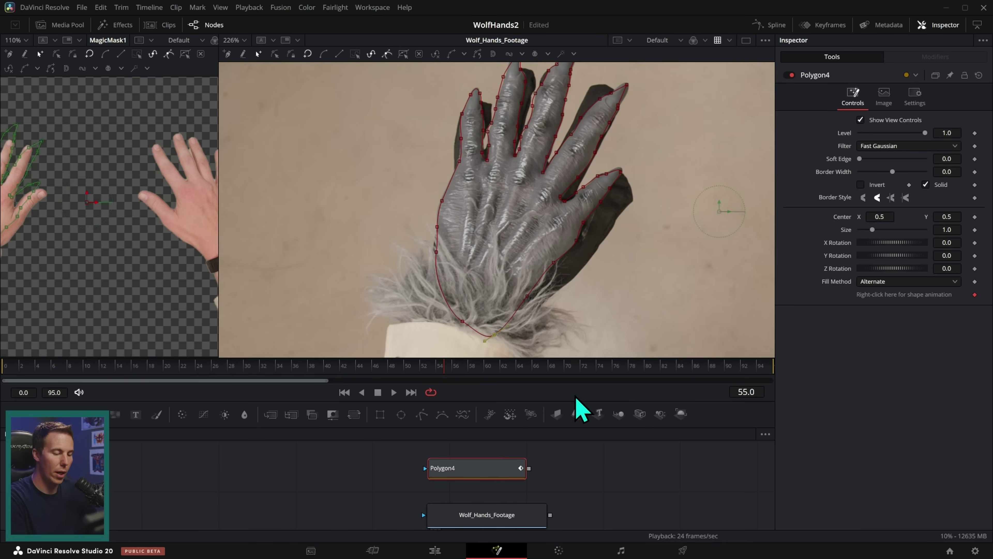
Connect the Polygon4 output to the Wolf_Hands_Footage node to mask the footage to the traced hand.
left_click_drag(578, 400, 578, 329)
left_click_drag(508, 405, 543, 422)
left_click_drag(493, 459, 489, 464)
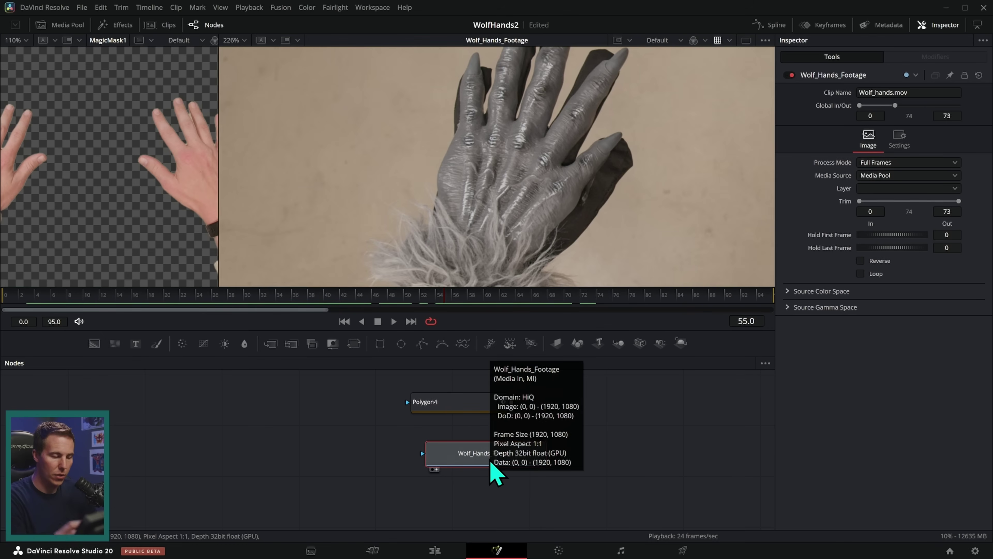
left_click_drag(510, 403, 509, 455)
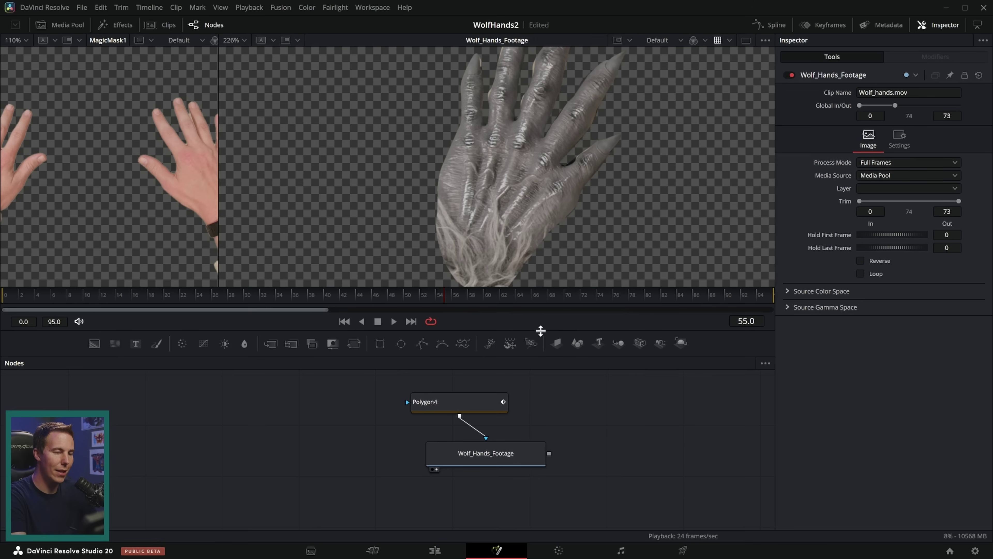
Adjust Polygon4's points at the ring and little fingertips so the mask edge hugs the claws without background slivers.
left_click_drag(542, 329, 542, 401)
left_click_drag(576, 199, 540, 235)
scroll(552, 168, "up", 4)
left_click(485, 472)
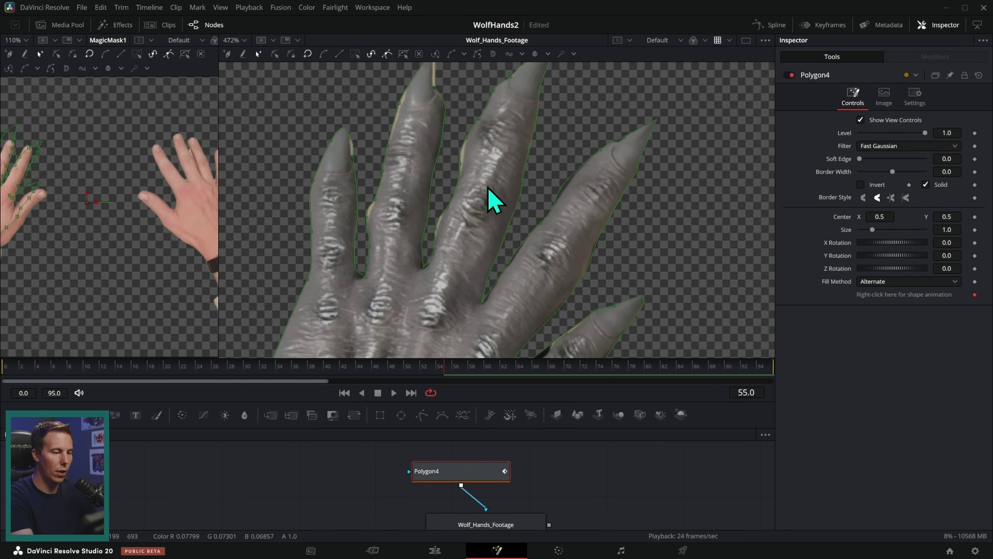
scroll(492, 204, "up", 3)
left_click(465, 199)
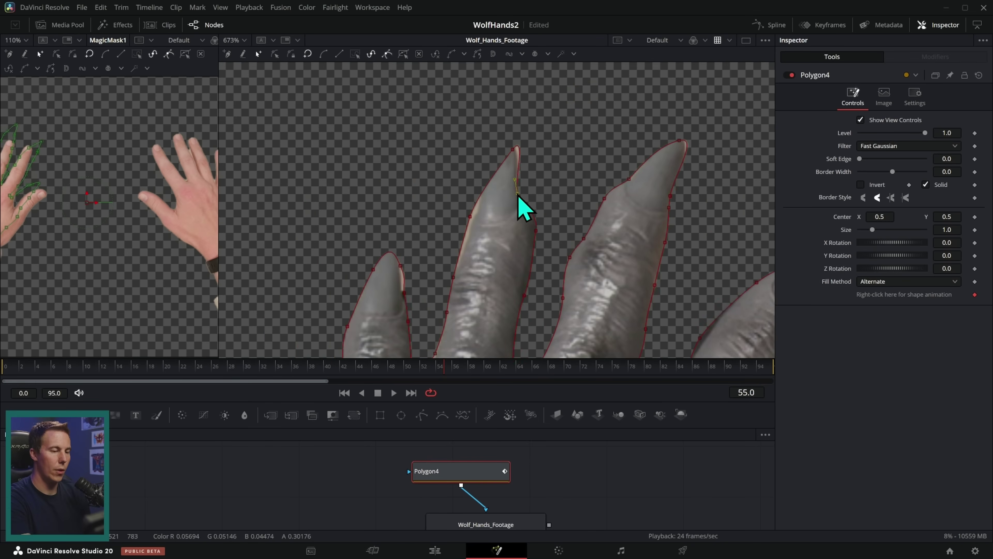
left_click_drag(512, 149, 518, 129)
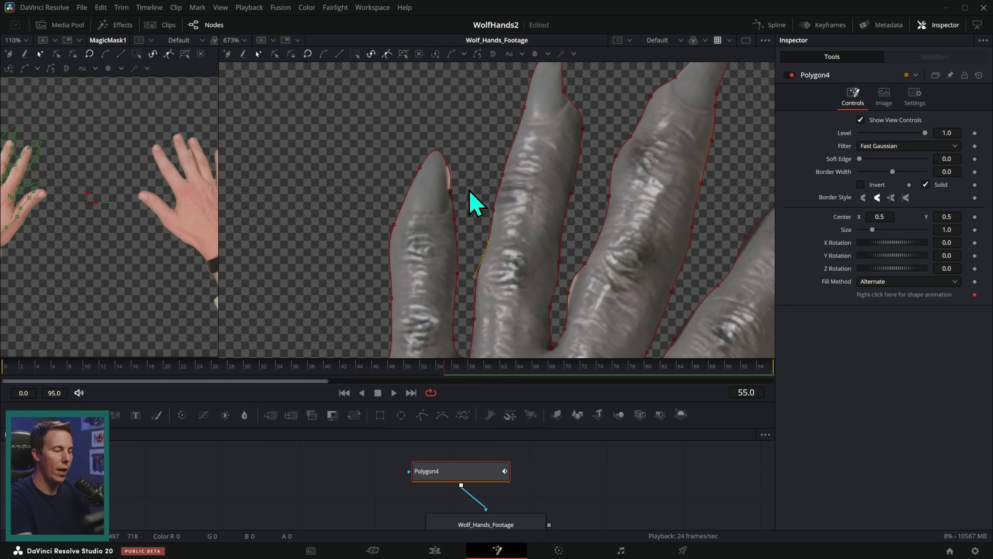
left_click_drag(469, 191, 481, 226)
left_click(478, 193)
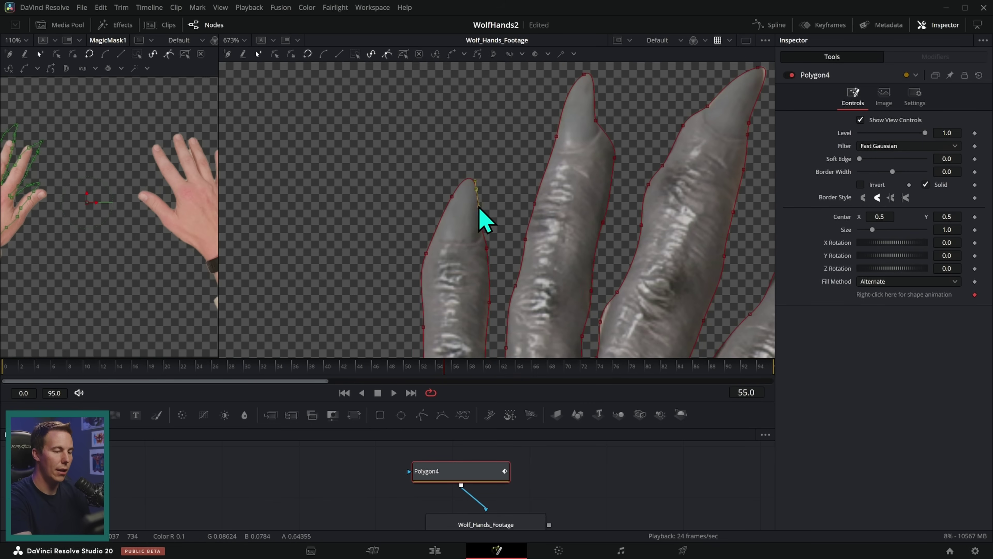
left_click_drag(484, 206, 476, 191)
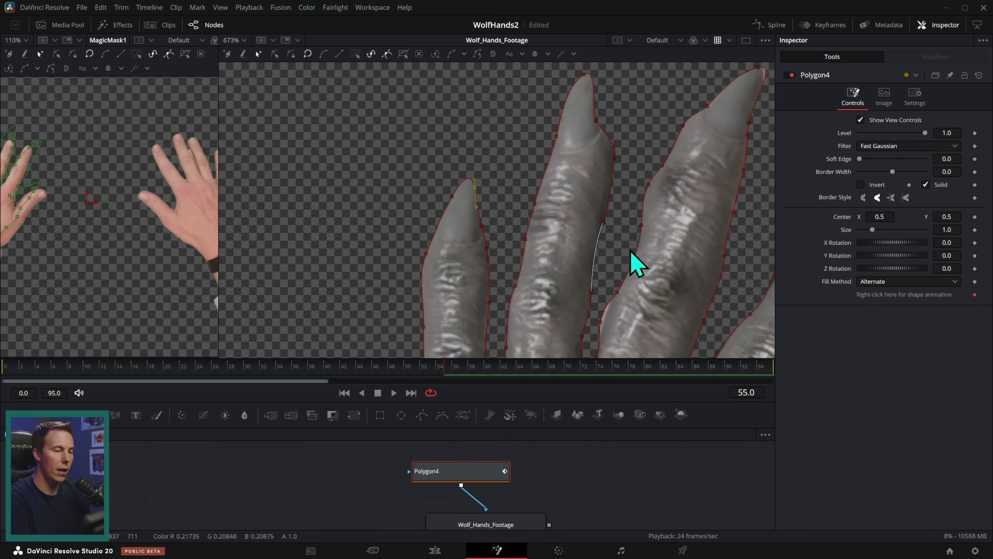
Move the polygon points around the middle fingertip to fit the claw's tip and the edge below it.
left_click_drag(690, 251, 486, 282)
left_click_drag(564, 178, 549, 277)
scroll(587, 231, "up", 3)
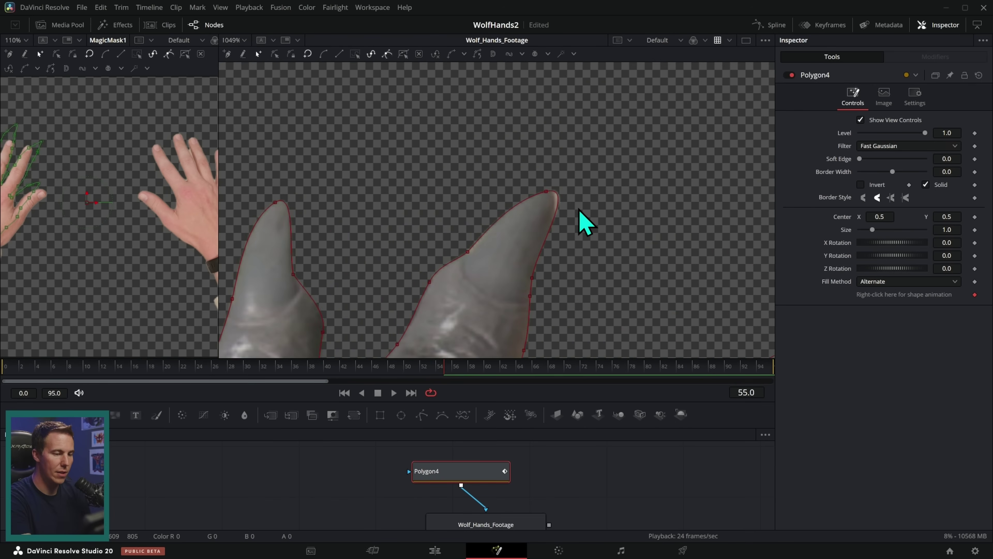
left_click(544, 176)
left_click_drag(533, 279, 537, 257)
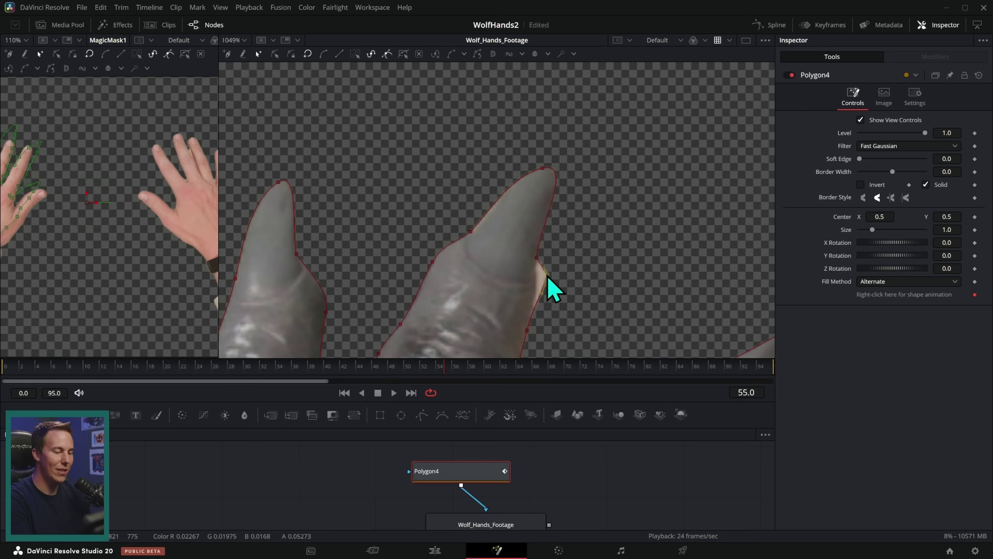
Reshape the polygon along the index finger's upper edge and claw, smoothing and repositioning the point at its tip.
scroll(536, 292, "down", 6)
scroll(537, 293, "right", 2)
scroll(577, 324, "down", 4)
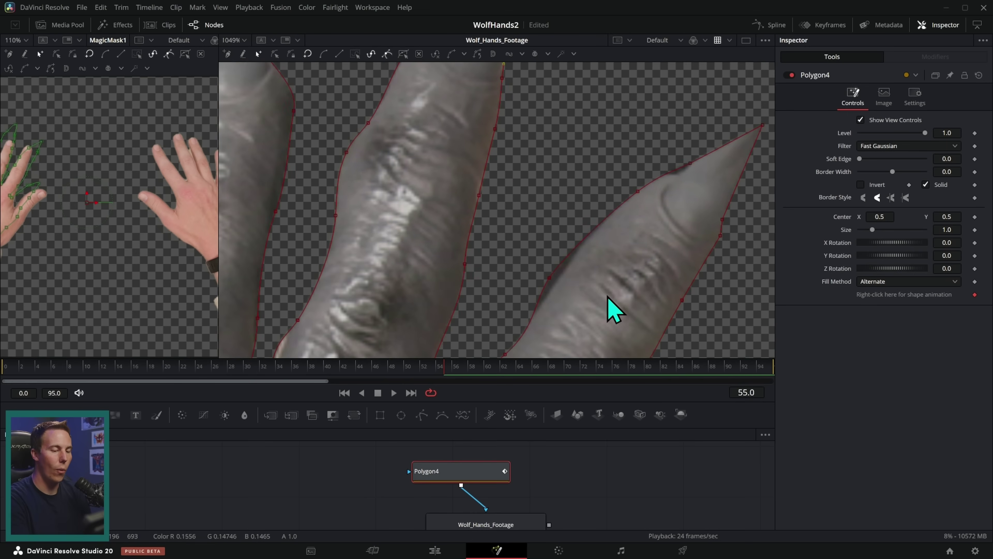
left_click(560, 270)
scroll(642, 248, "up", 2)
scroll(642, 249, "right", 4)
left_click(573, 217)
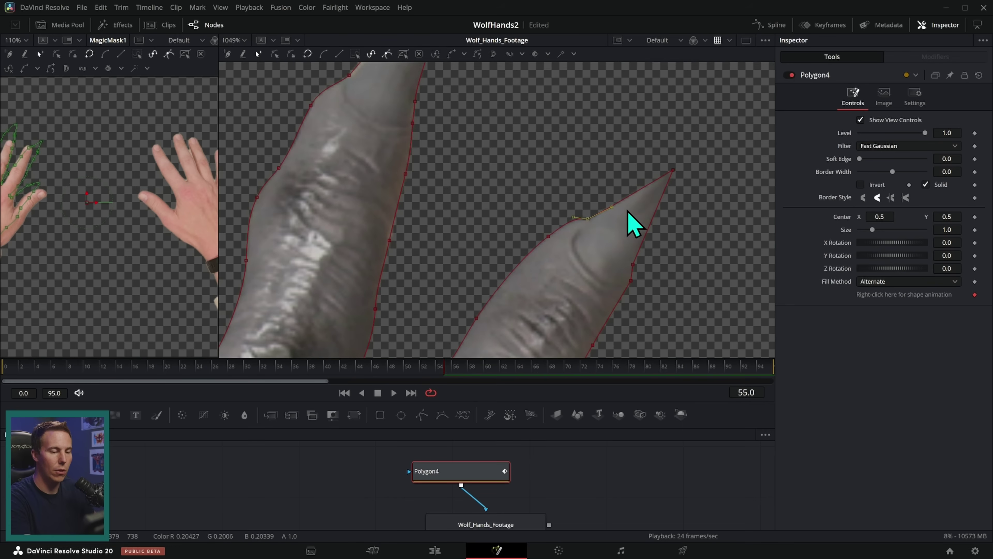
left_click_drag(613, 207, 590, 219)
left_click(673, 170)
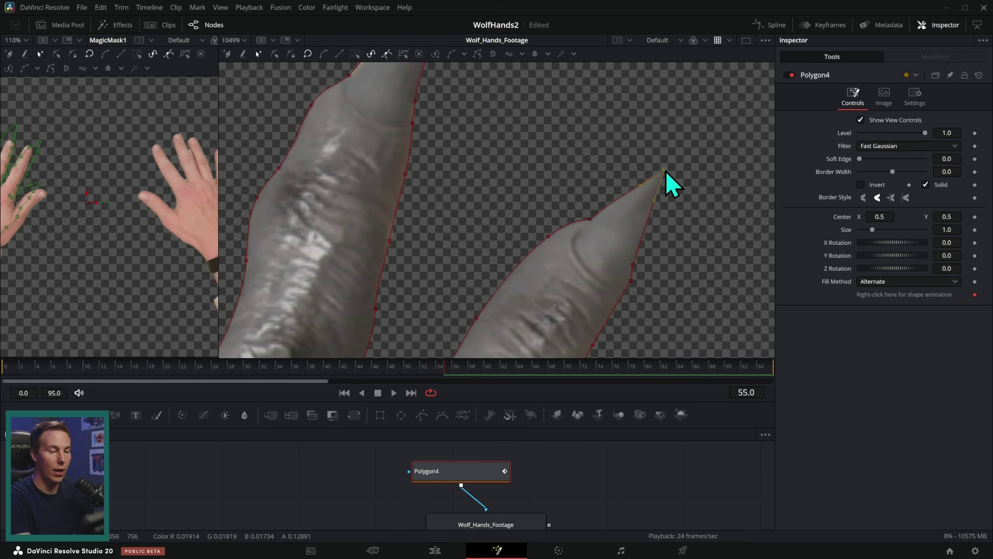
key("shift+s")
left_click_drag(680, 161, 660, 151)
Pull the polygon points along the index finger's thumb-facing edge inward to trim the background fringe.
mouse_move(633, 265)
left_mouse_down()
mouse_move(652, 252)
mouse_move(636, 258)
left_mouse_up()
left_click_drag(641, 258, 645, 152)
left_click_drag(605, 208, 607, 210)
left_click_drag(603, 261, 615, 230)
left_click(584, 244)
scroll(579, 258, "down", 2)
left_click(575, 253)
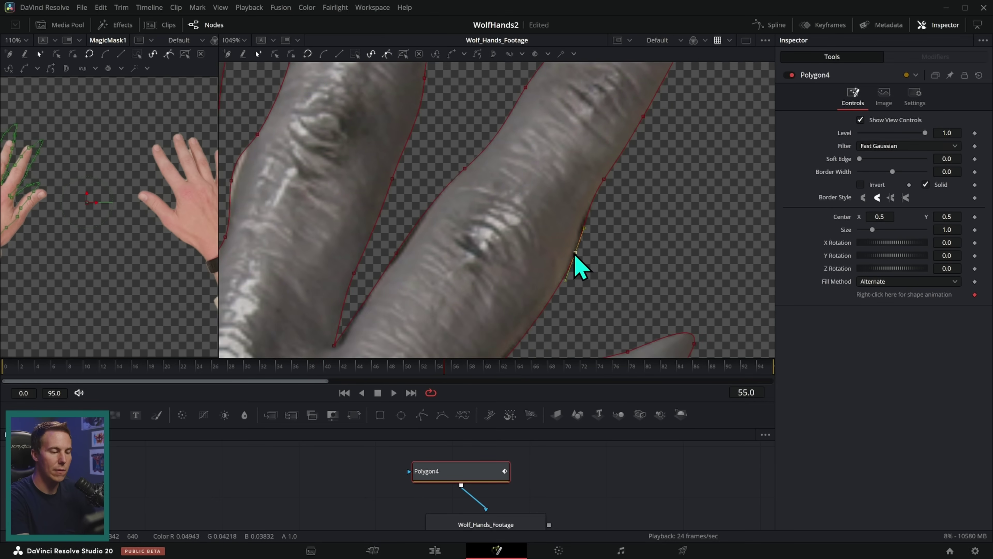
scroll(552, 254, "down", 5)
mouse_move(574, 253)
left_mouse_down()
mouse_move(510, 254)
mouse_move(528, 271)
mouse_move(563, 265)
mouse_move(521, 270)
mouse_move(569, 265)
left_mouse_up()
Refine the polygon along the thumb's outer side and tighten the middle finger's edge facing the ring finger.
left_click_drag(575, 230, 590, 225)
left_click_drag(616, 231, 611, 265)
mouse_move(597, 234)
left_mouse_down()
mouse_move(611, 240)
mouse_move(595, 235)
left_mouse_up()
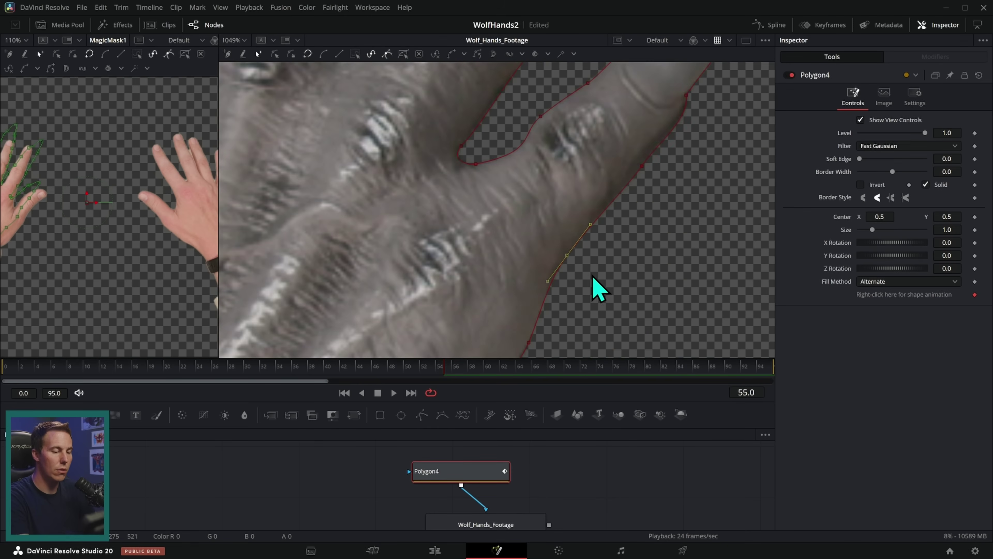
left_click_drag(568, 310, 607, 215)
left_click_drag(568, 247, 569, 240)
left_click_drag(577, 259, 629, 159)
mouse_move(514, 251)
left_mouse_down()
mouse_move(519, 263)
mouse_move(512, 259)
left_mouse_up()
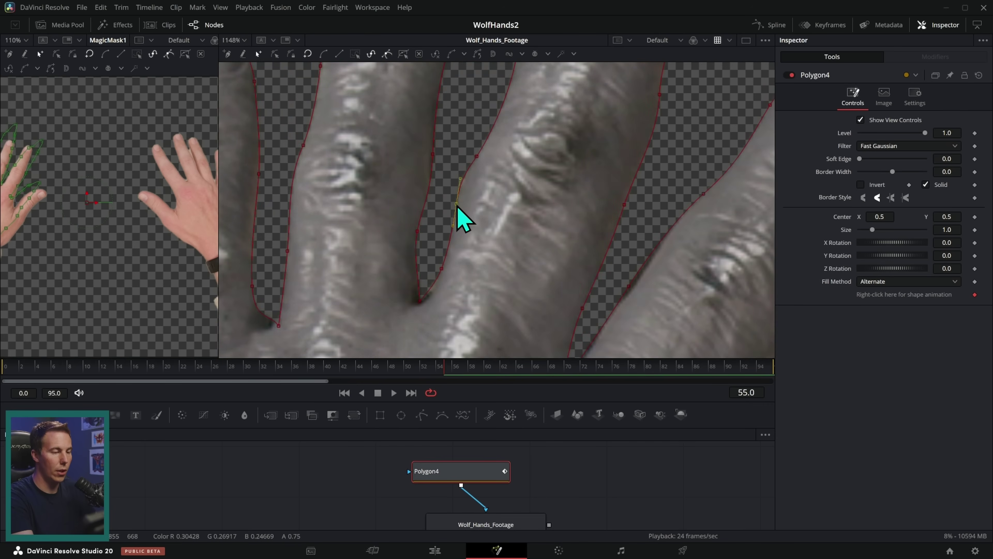
left_click_drag(457, 206, 469, 179)
scroll(481, 188, "down", 8)
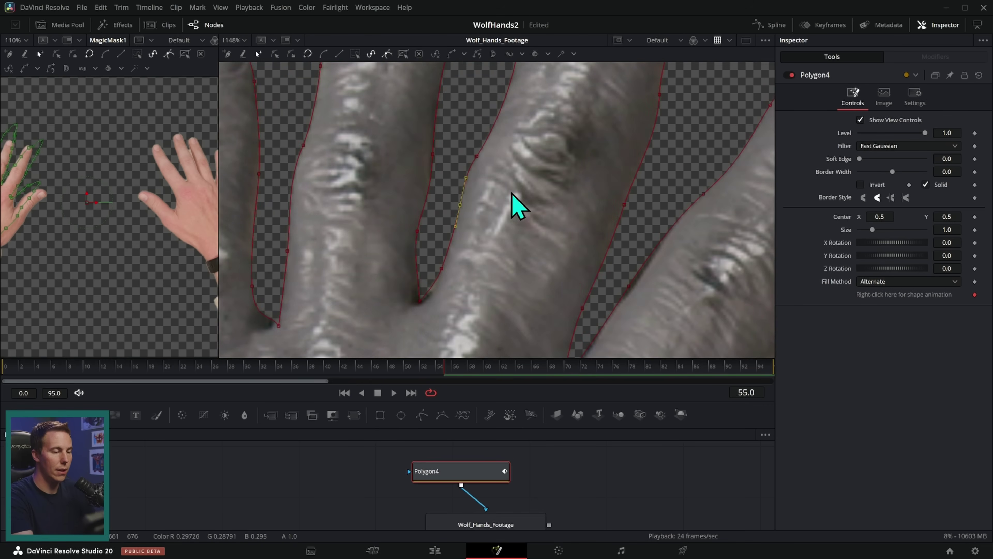
Compare the footage without and with the polygon mask, leaving Polygon4 disconnected from Wolf_Hands_Footage.
left_click(573, 473)
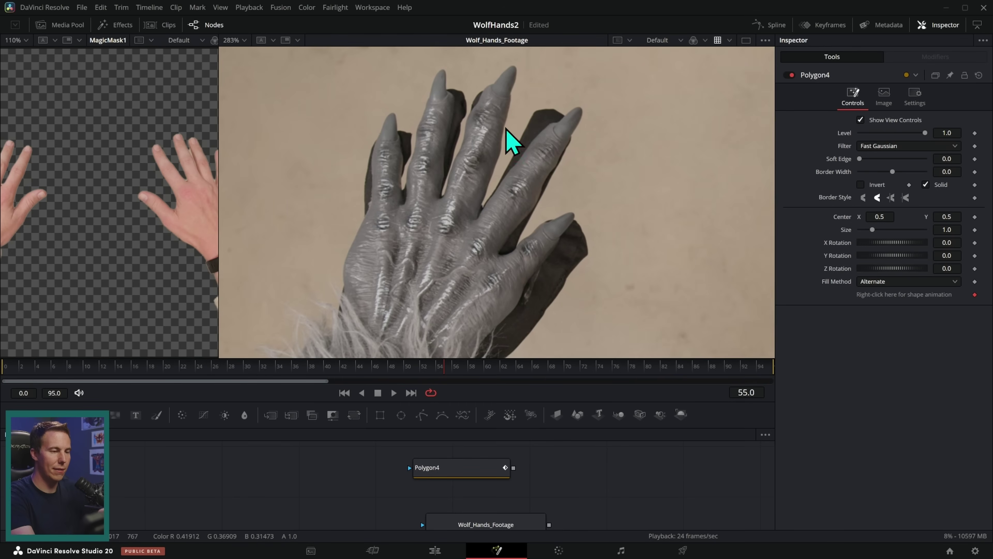
left_click_drag(513, 468, 516, 531)
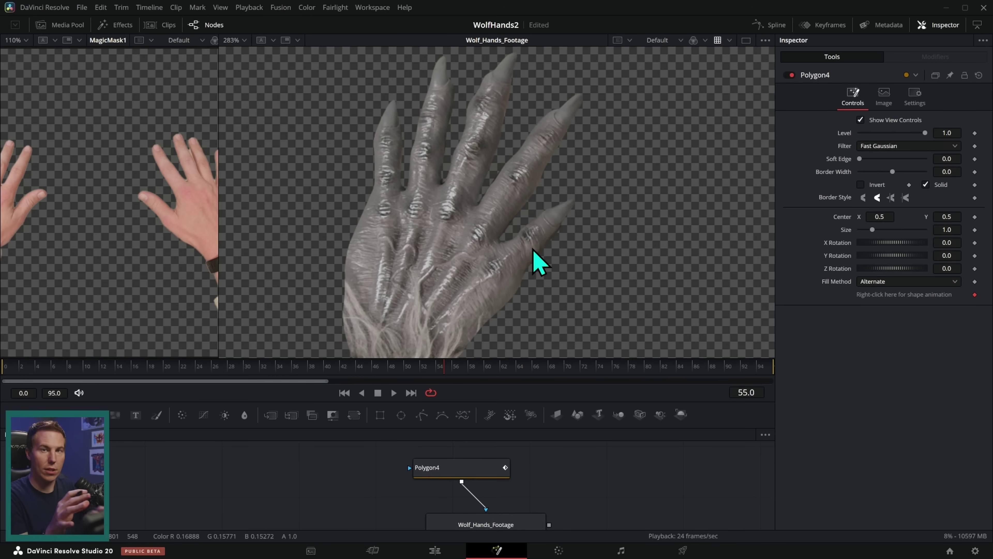
left_click_drag(568, 378, 568, 311)
left_click_drag(523, 405, 519, 420)
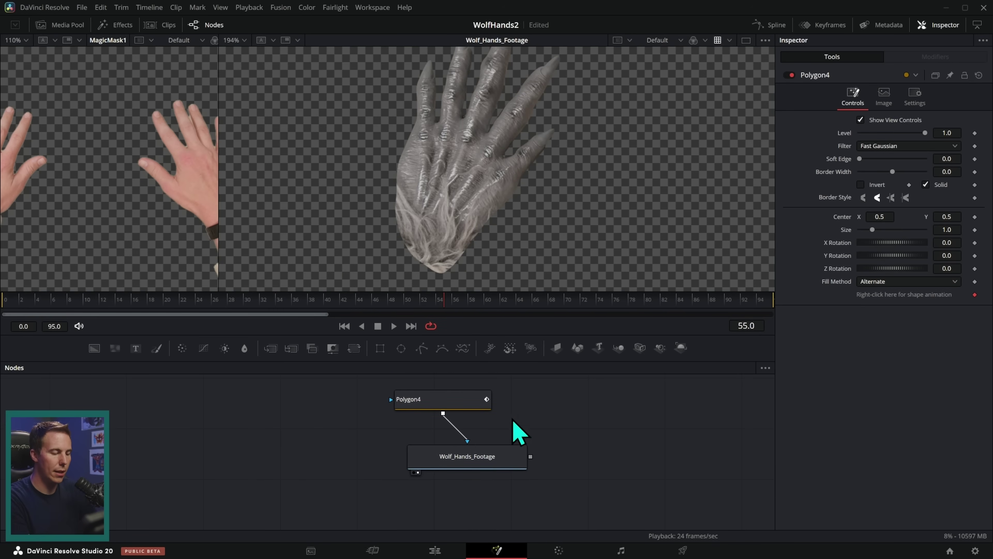
left_click(464, 436)
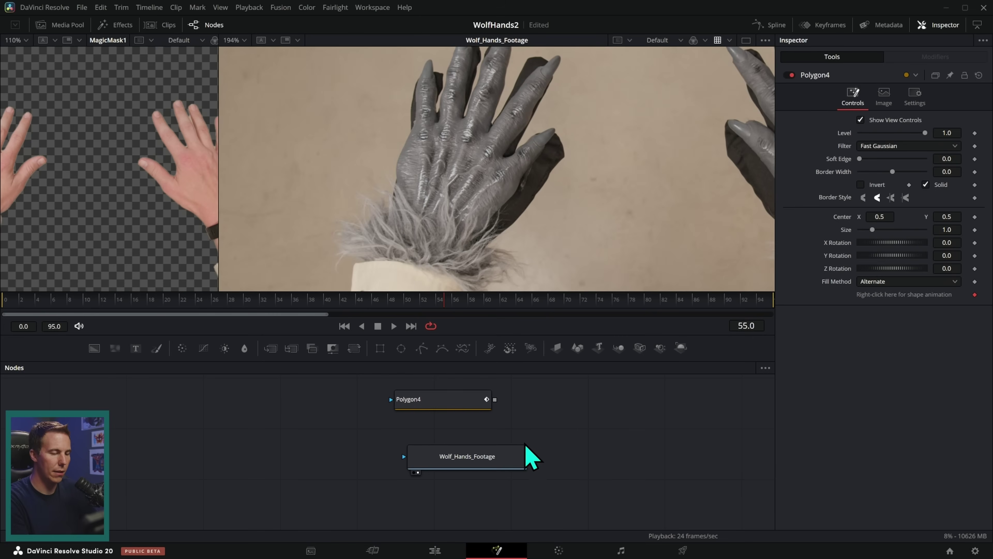
Examine the fine fur strands around the wolf hand's wrist and how they meet the background and sleeve.
left_click_drag(572, 334, 562, 391)
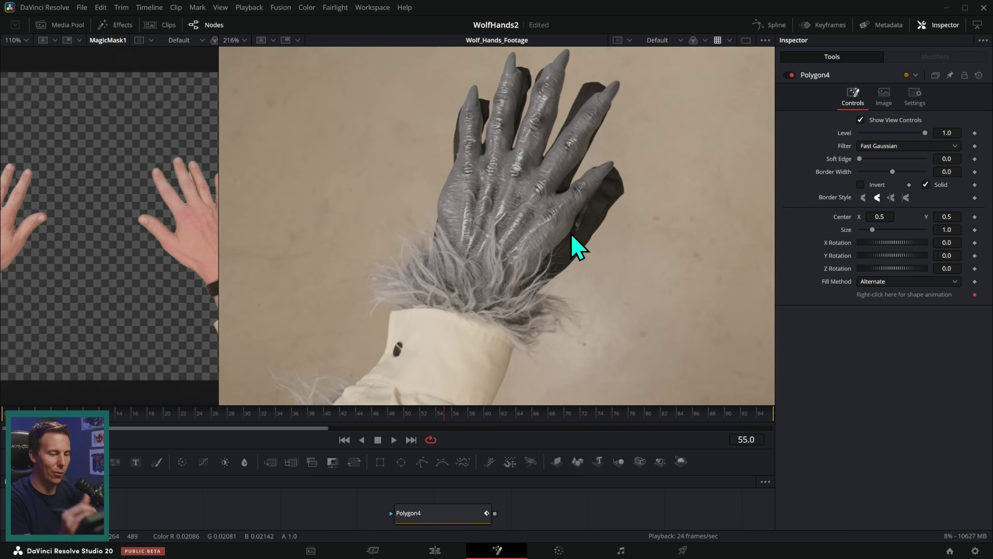
left_click_drag(513, 345, 539, 352)
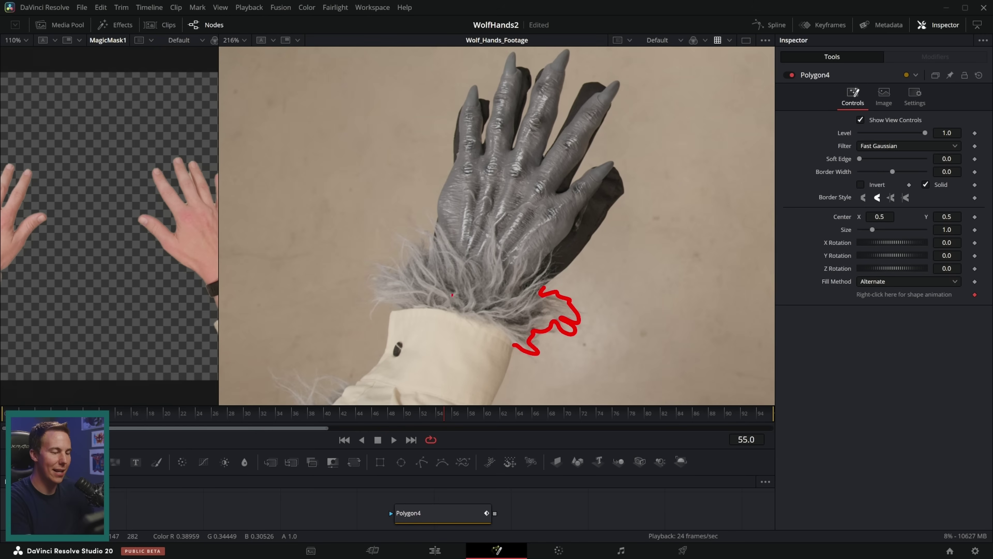
mouse_move(364, 313)
left_mouse_down()
mouse_move(374, 258)
mouse_move(399, 269)
left_mouse_up()
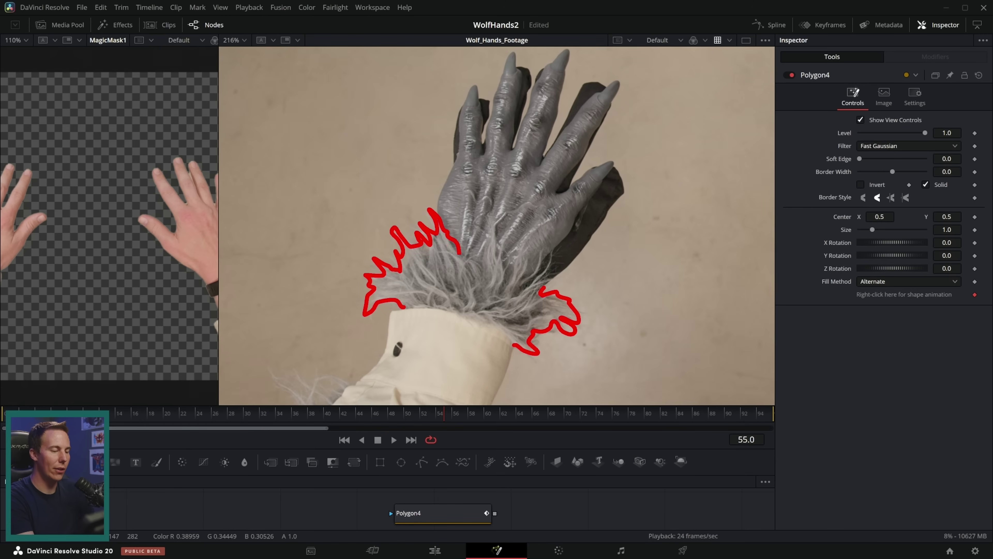
scroll(683, 344, "up", 8)
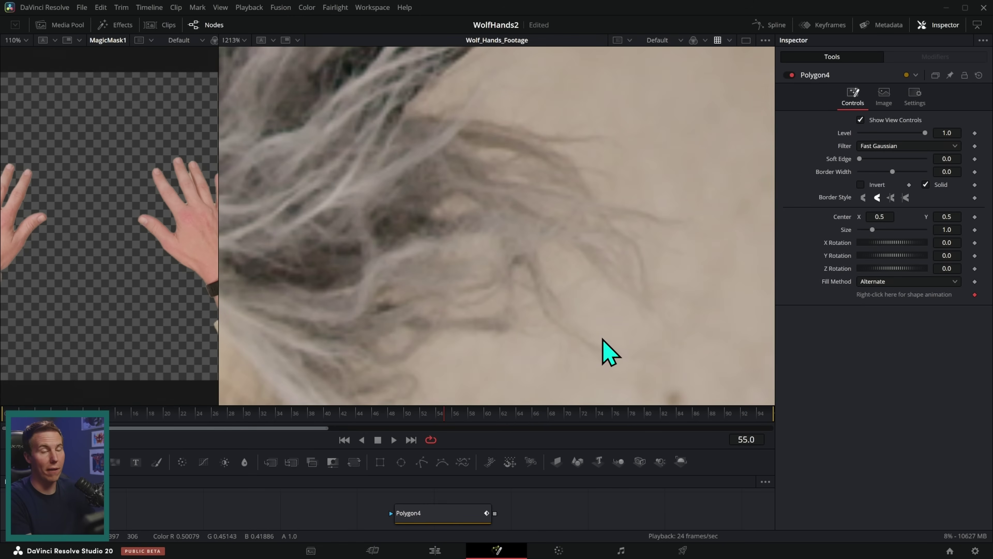
scroll(583, 349, "down", 6)
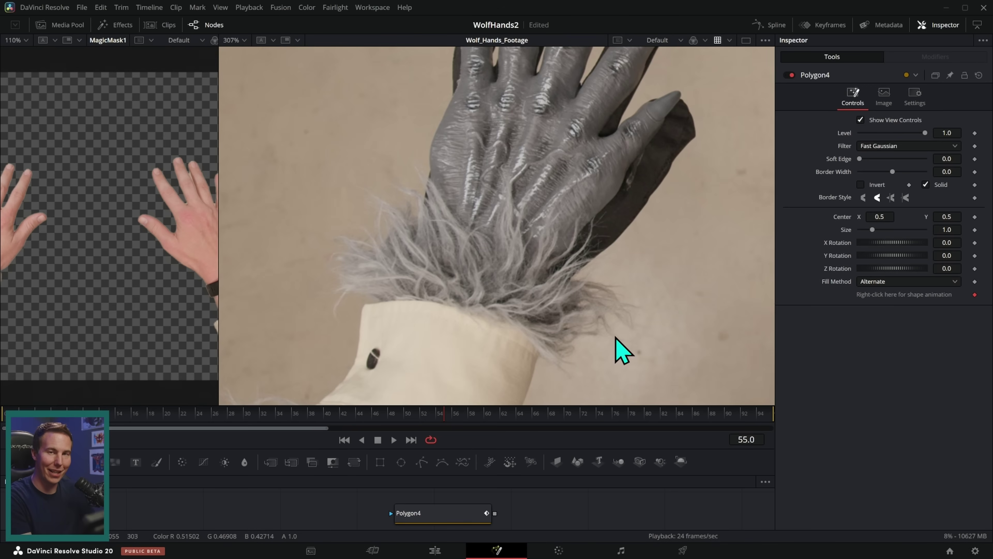
scroll(630, 346, "down", 2)
left_click_drag(557, 448, 582, 413)
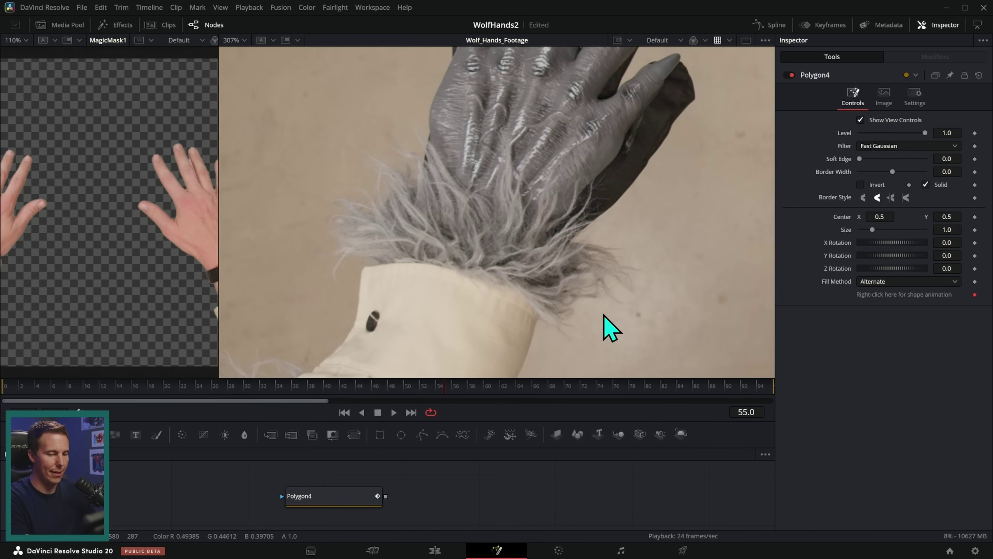
left_click_drag(484, 216, 440, 347)
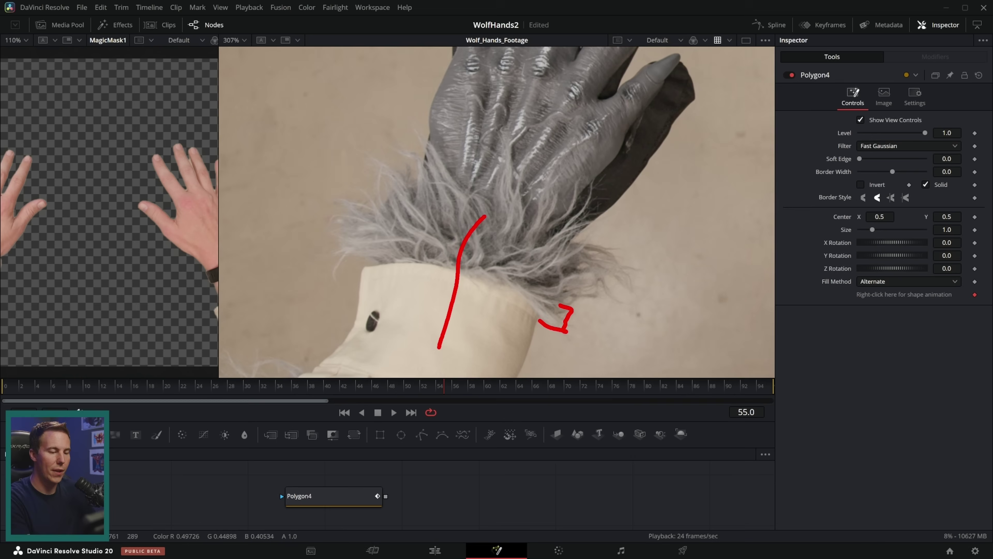
left_click_drag(609, 294, 573, 243)
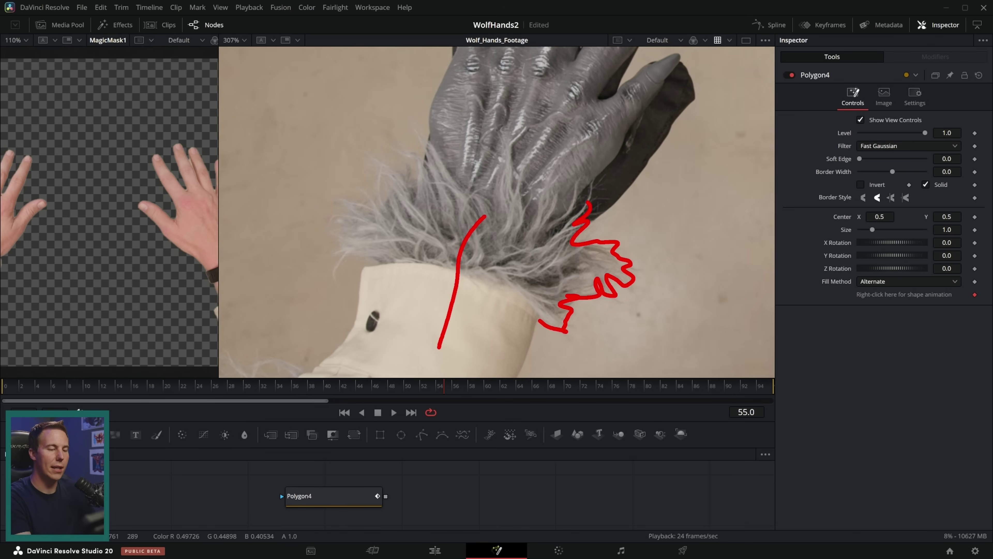
mouse_move(417, 122)
left_mouse_down()
mouse_move(427, 167)
mouse_move(413, 146)
mouse_move(417, 196)
mouse_move(394, 166)
mouse_move(363, 147)
left_mouse_up()
left_click_drag(378, 201, 396, 276)
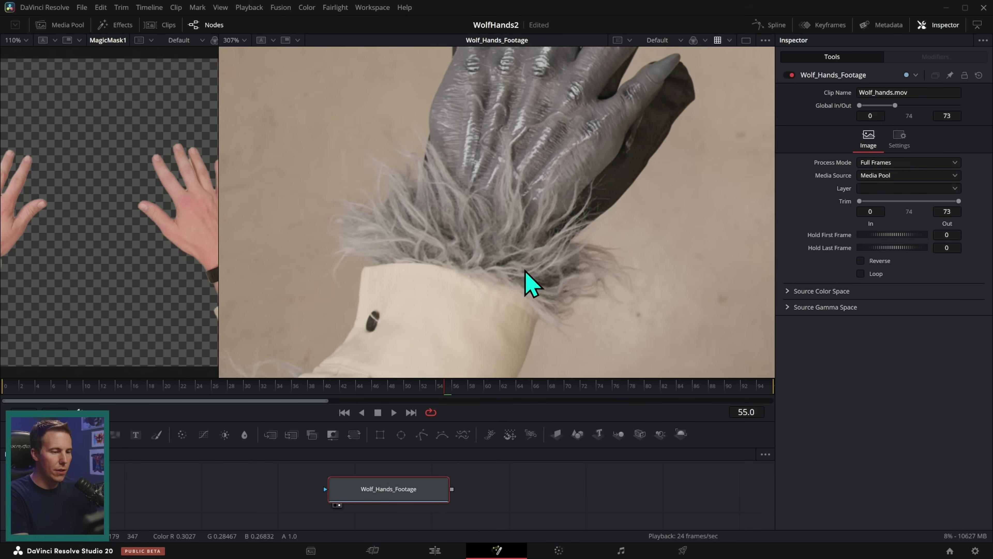
Add a Magic Mask node after Wolf_Hands_Footage.
key("shift+space")
type("under")
key("BackSpace")
key("BackSpace")
key("BackSpace")
key("BackSpace")
key("BackSpace")
type("magic")
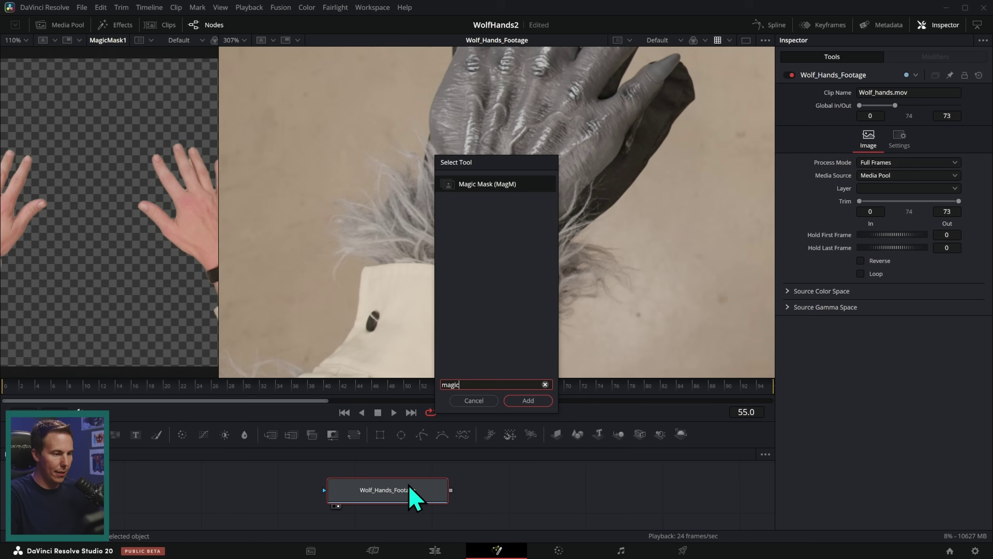
key("Return")
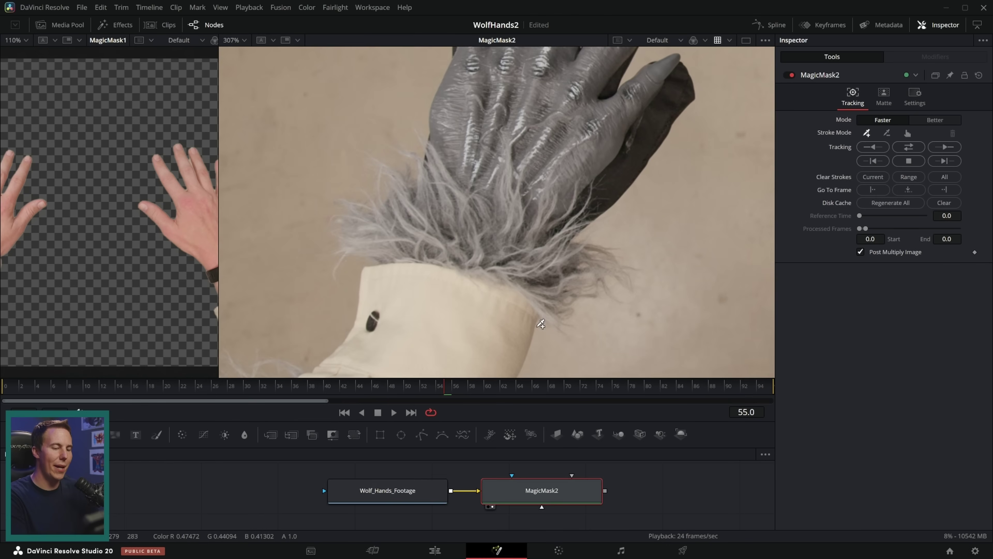
Paint a Magic Mask stroke across the wrist fur and sleeve cuff, and check the resulting selection around the arm.
left_click_drag(499, 320, 404, 270)
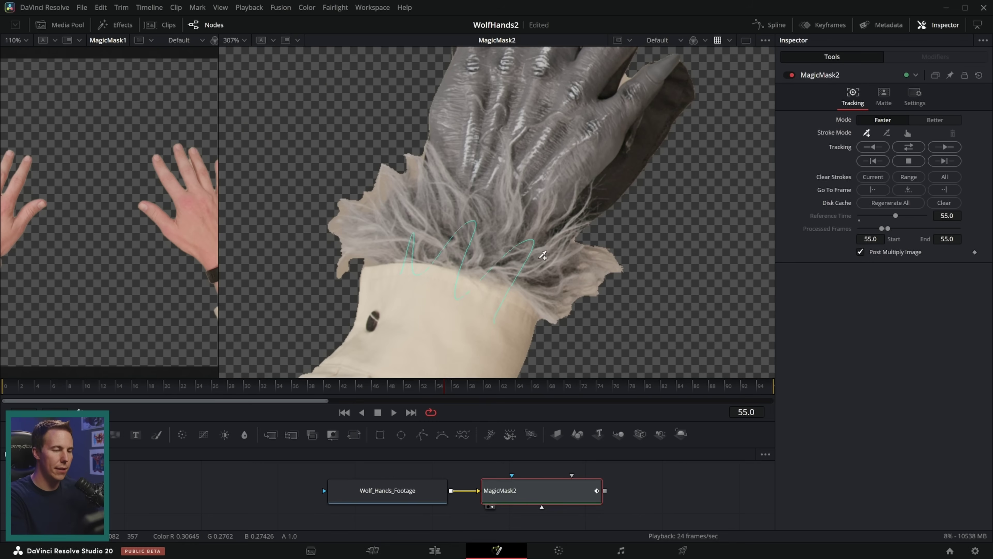
scroll(542, 255, "down", 5)
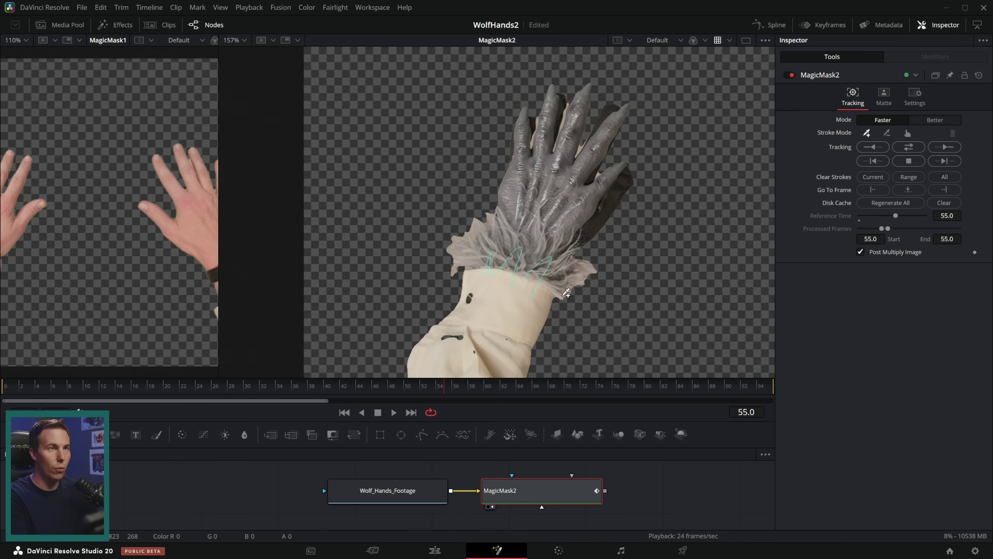
scroll(567, 292, "up", 5)
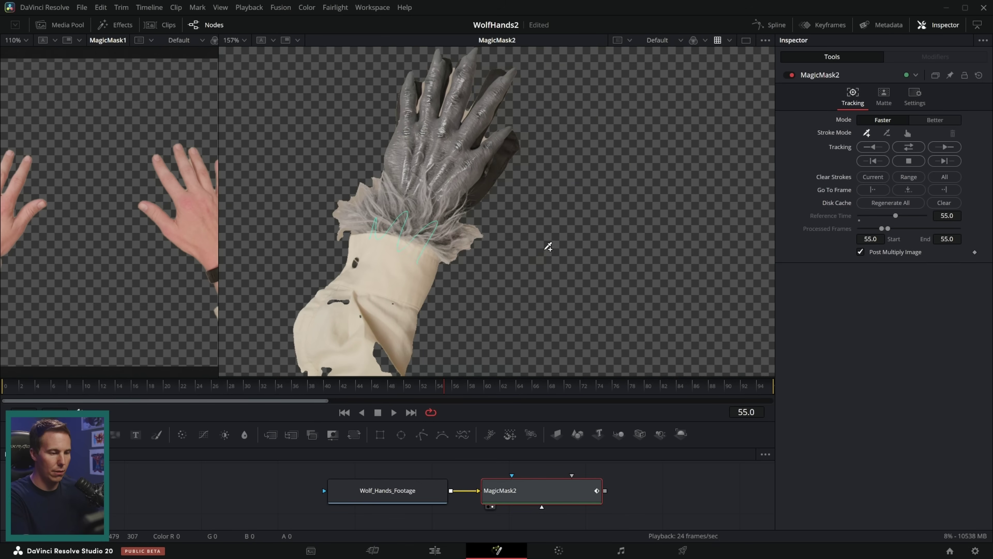
Set the Magic Mask mode to Better and add strokes on the sleeve to include the whole forearm.
left_click(939, 121)
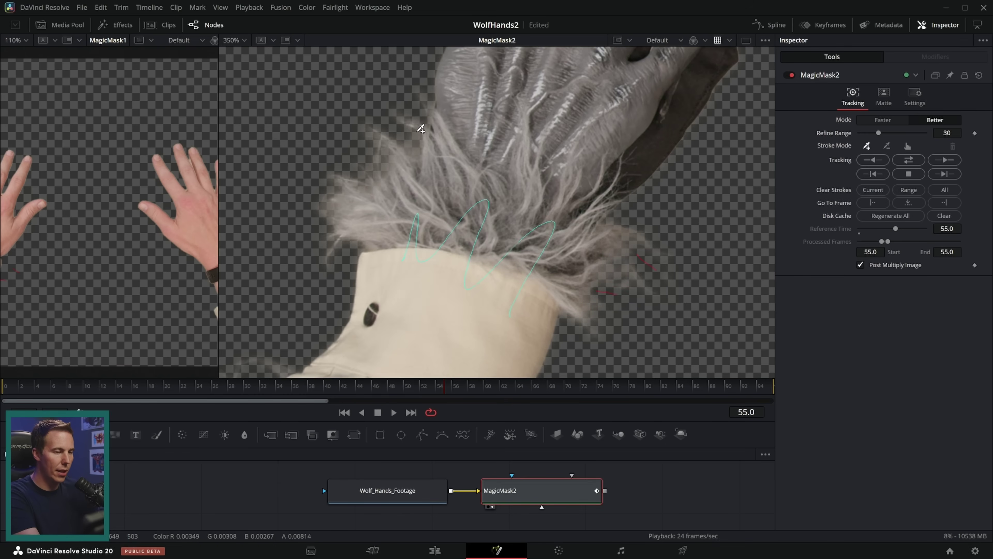
left_click_drag(586, 321, 647, 171)
left_click_drag(430, 223, 393, 277)
scroll(444, 235, "down", 3)
left_click_drag(502, 288, 481, 324)
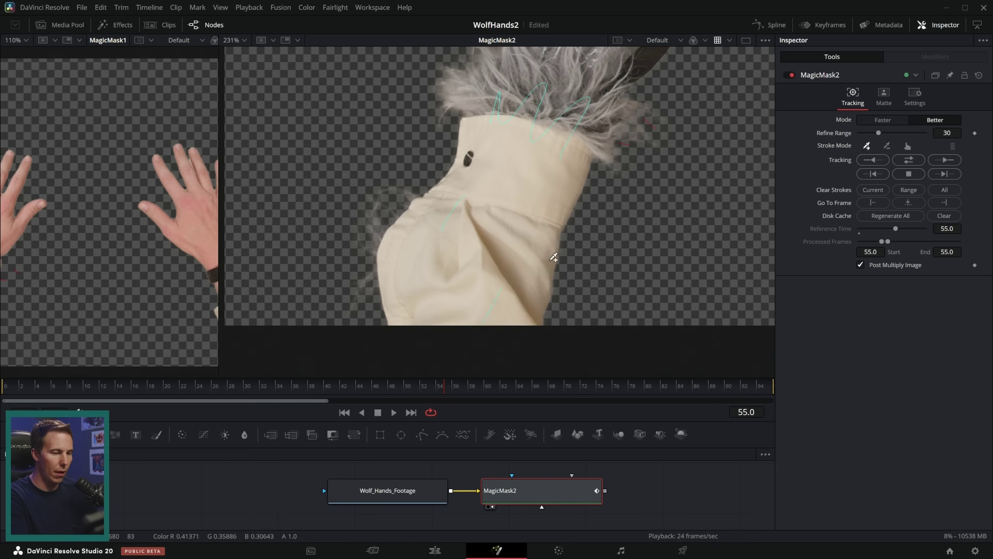
scroll(554, 257, "up", 2)
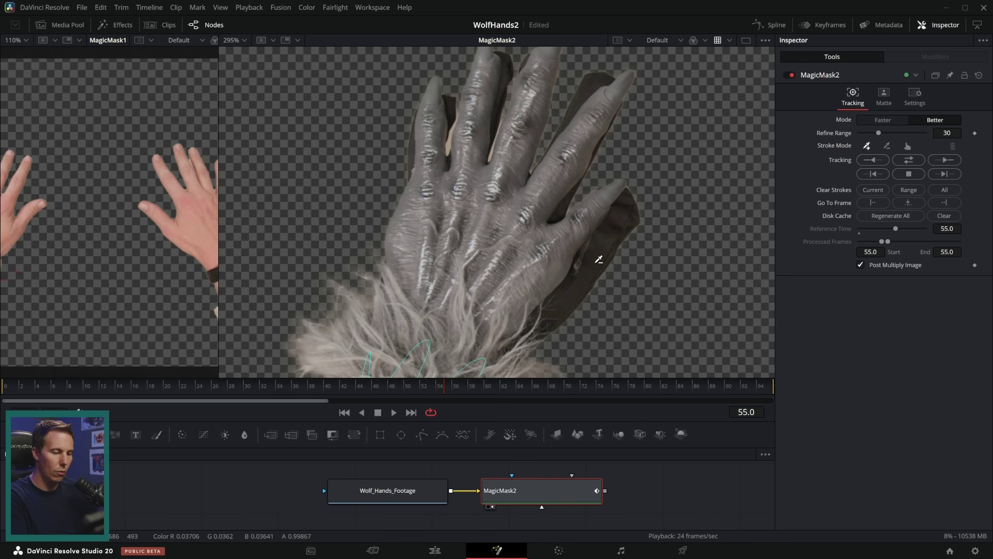
Try to exclude the dark shadow beside the thumb with a subtracting Magic Mask stroke and an adding stroke along the thumb, and undo the strokes.
left_click_drag(647, 186, 612, 241)
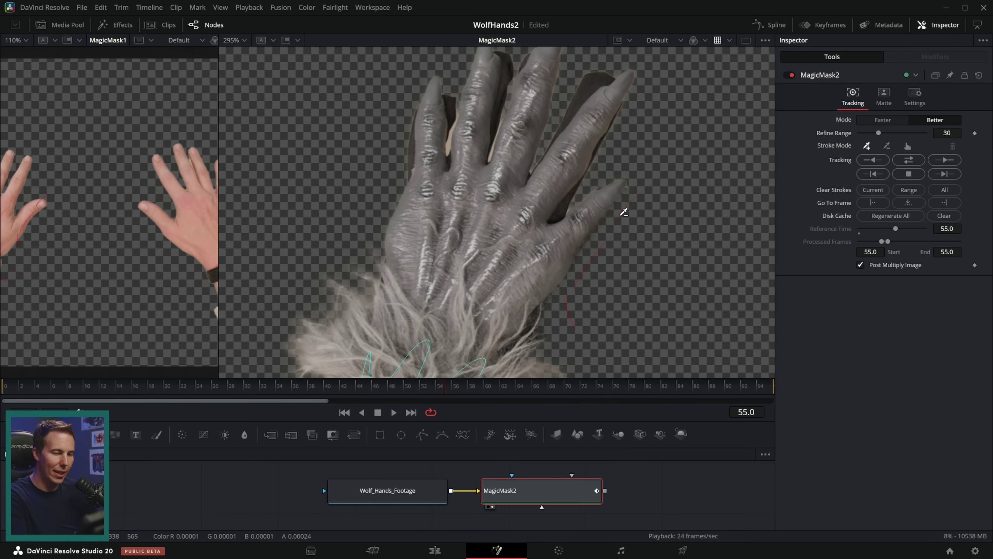
scroll(624, 211, "up", 3)
left_click_drag(573, 245, 596, 218)
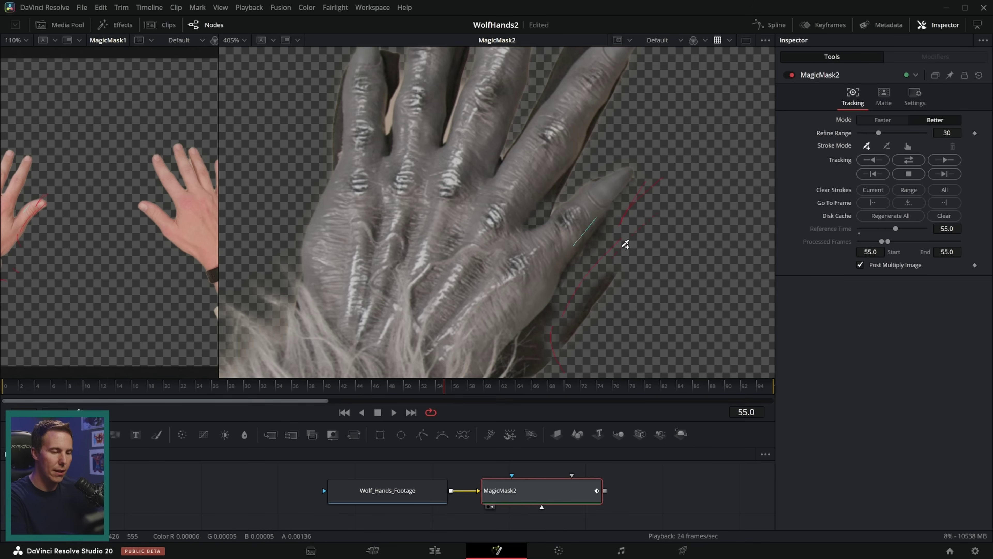
key("ctrl+z")
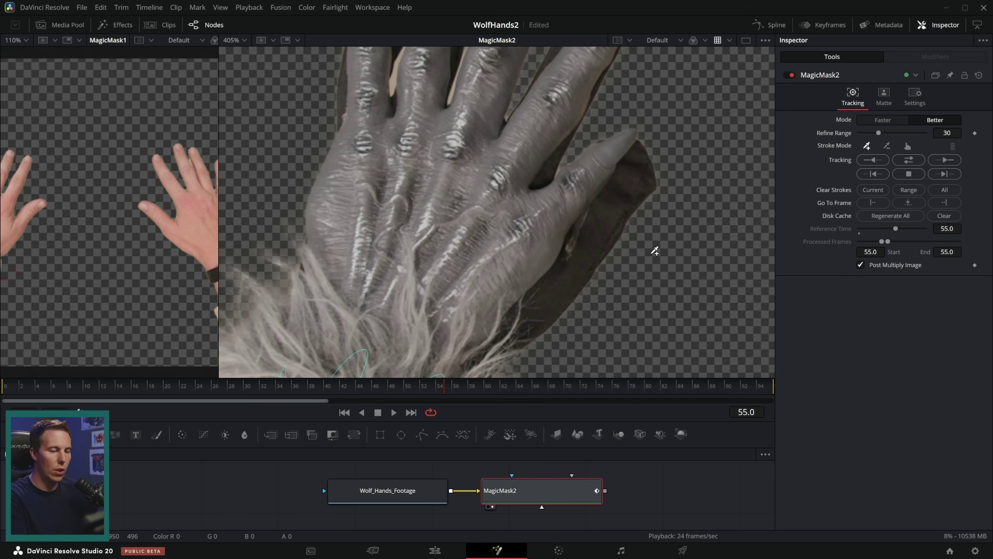
Paint subtracting Magic Mask strokes across the knuckles and back of the hand to keep only the wrist fur and sleeve.
scroll(572, 255, "down", 5)
left_click_drag(572, 255, 606, 195)
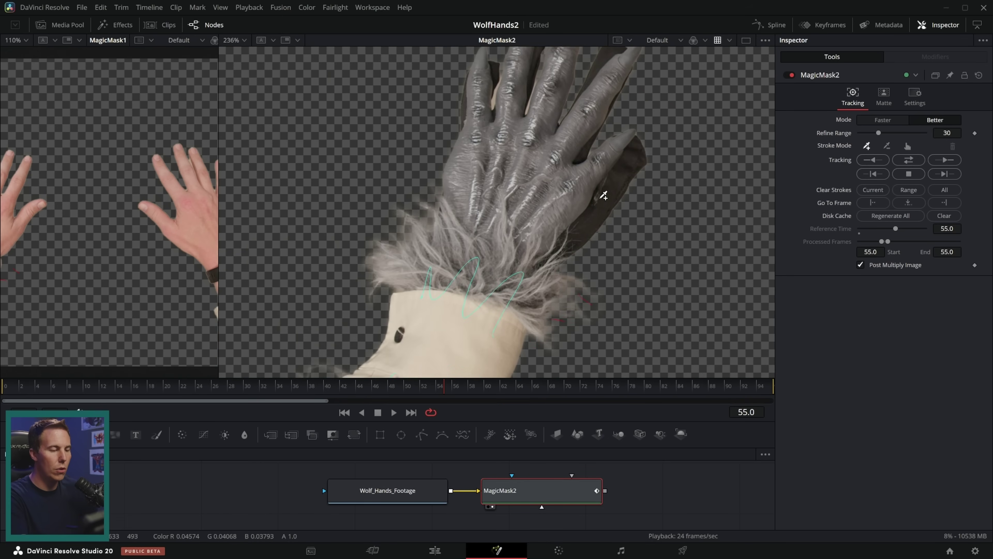
left_click_drag(562, 294, 577, 262)
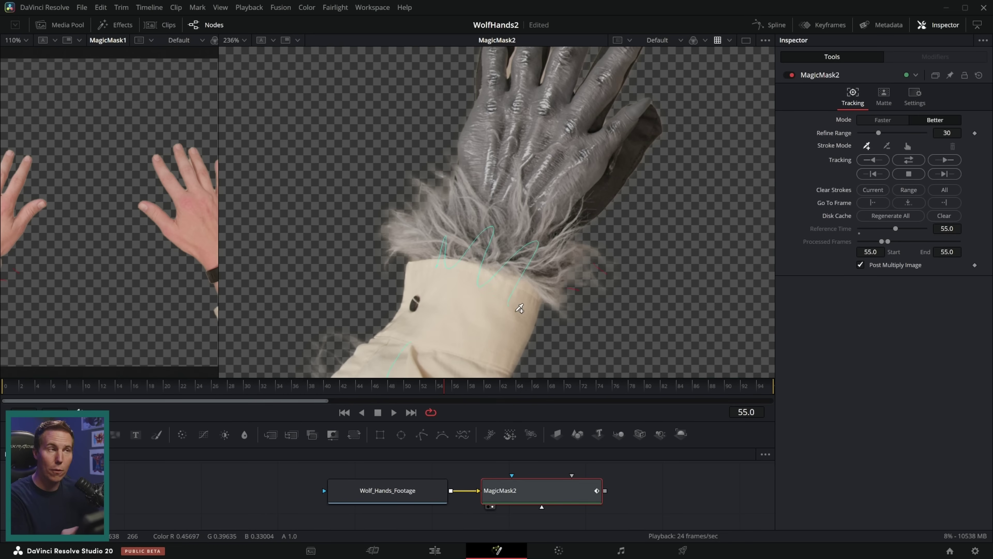
scroll(519, 309, "up", 5)
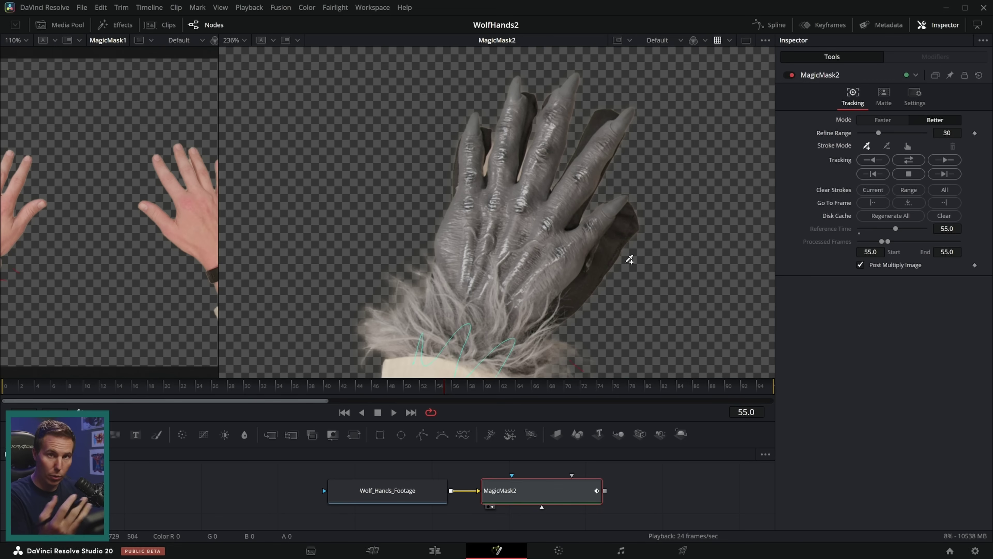
left_click_drag(617, 297, 389, 202)
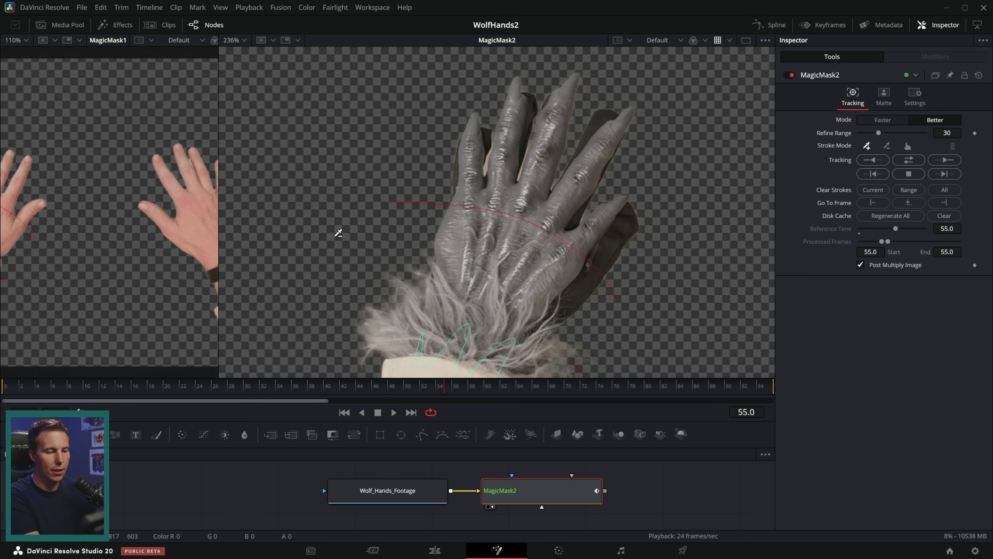
left_click_drag(516, 268, 446, 257)
left_click_drag(550, 267, 405, 246)
scroll(591, 368, "down", 1)
left_click_drag(591, 368, 622, 190)
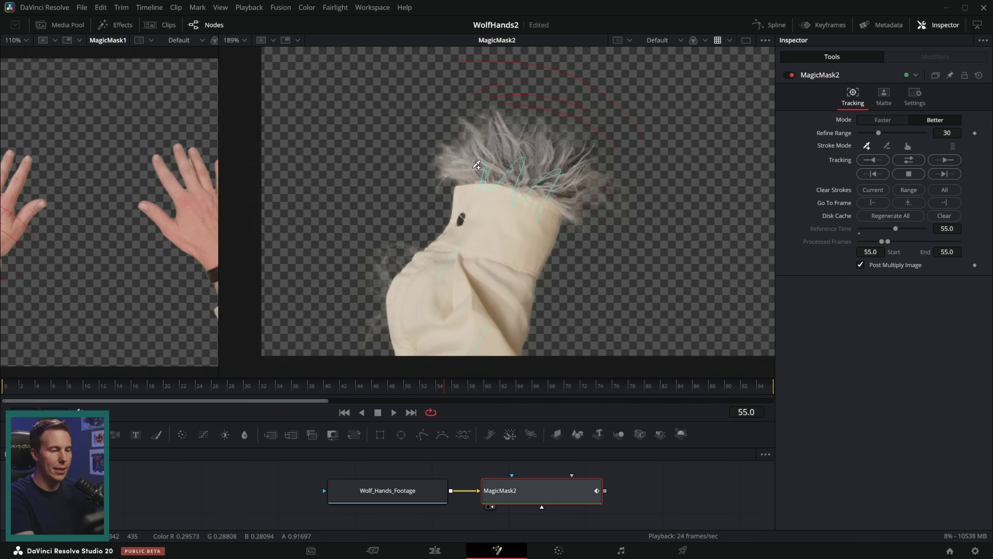
left_click_drag(544, 248, 519, 321)
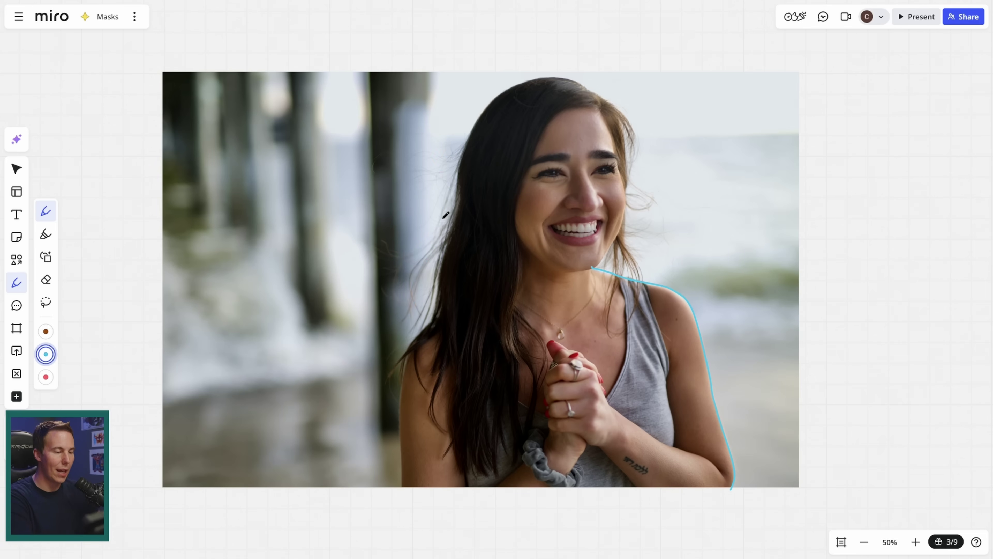
Switch to the Miro Masks board and complete the blue outline around the woman's arms, shoulders and torso, leaving out the head.
left_click_drag(377, 478, 422, 440)
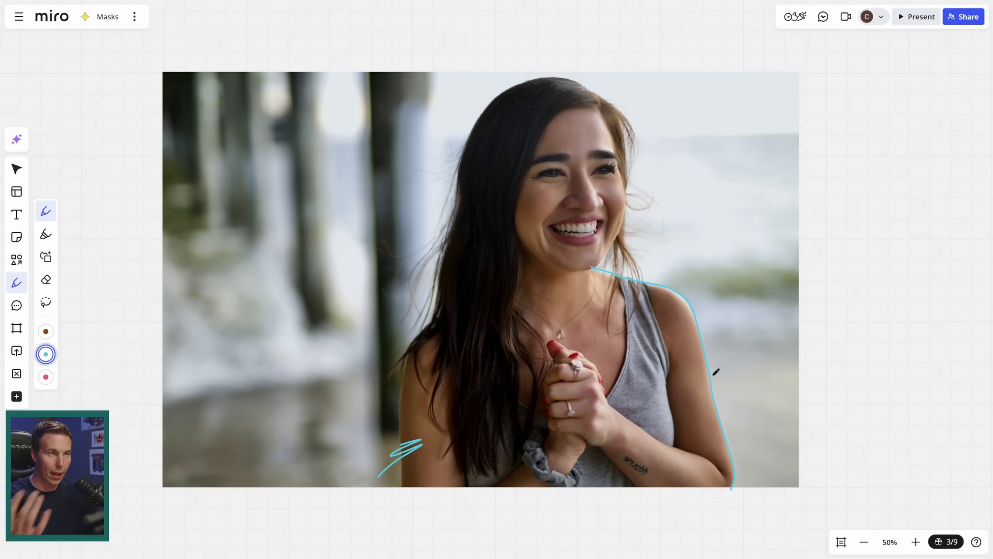
left_click_drag(402, 492, 406, 470)
mouse_move(406, 362)
left_mouse_down()
mouse_move(474, 303)
mouse_move(592, 268)
left_mouse_up()
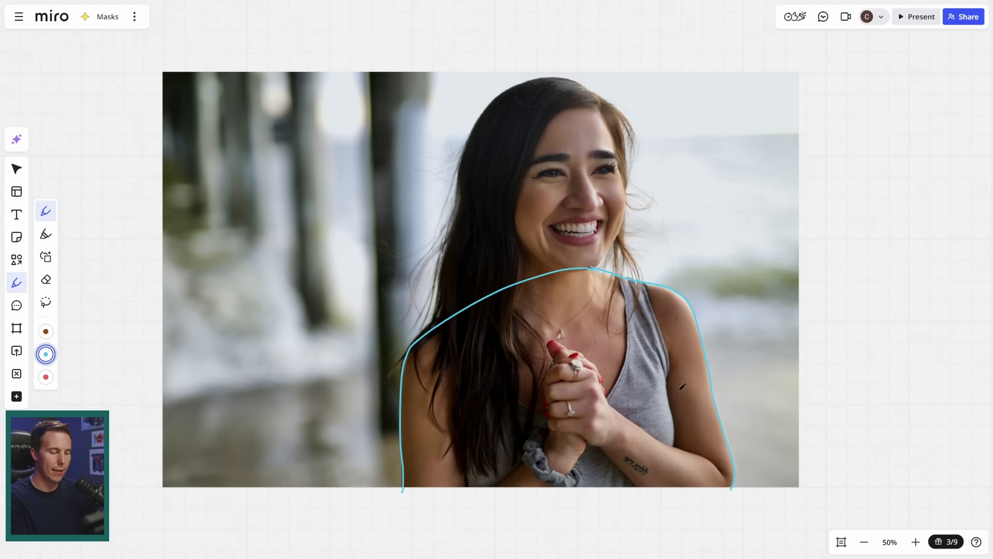
Highlight the edge of the woman's hair in yellow, undo the highlight strokes, and mark over the hair again.
mouse_move(444, 310)
left_mouse_down()
mouse_move(486, 115)
mouse_move(532, 83)
mouse_move(570, 78)
mouse_move(597, 96)
mouse_move(628, 156)
left_mouse_up()
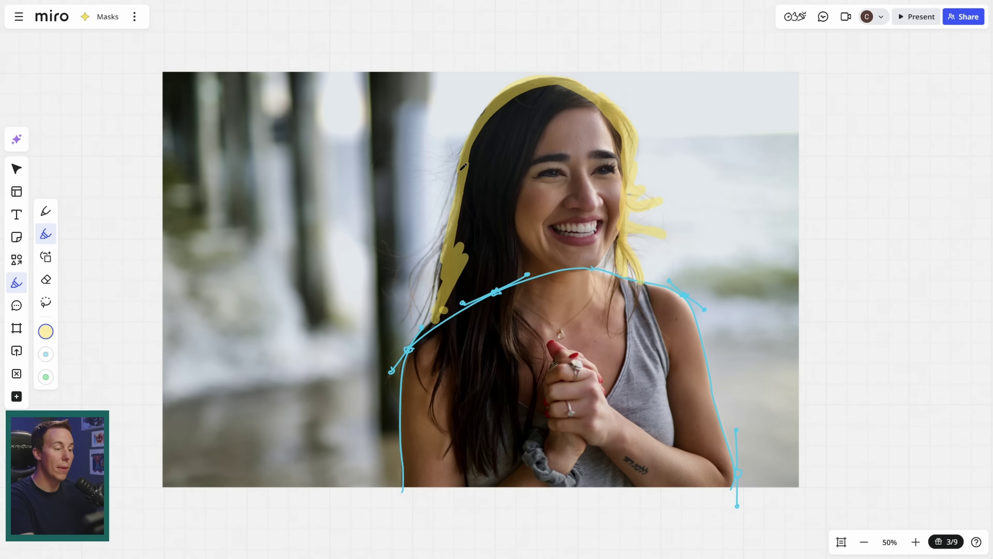
left_click_drag(451, 208, 436, 247)
key("ctrl+z")
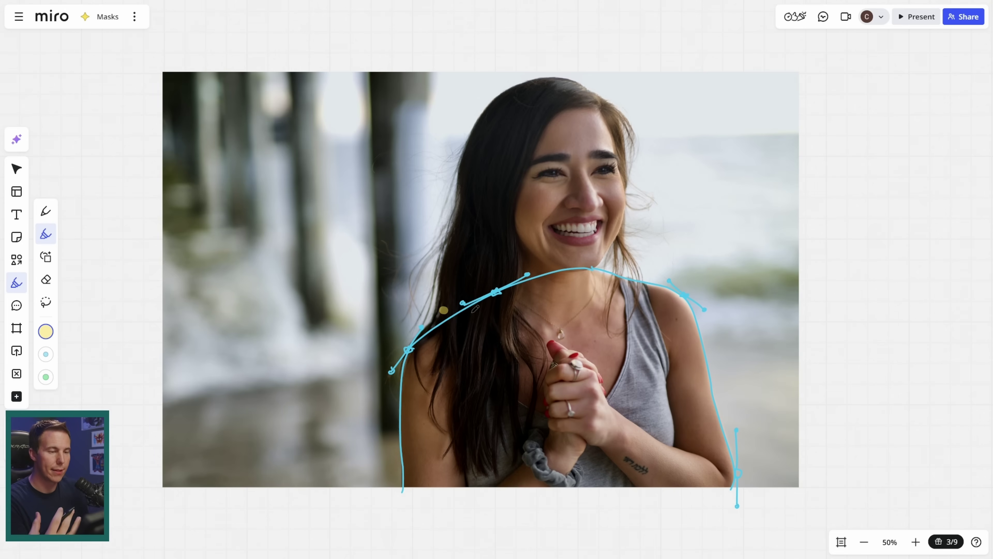
mouse_move(496, 167)
left_mouse_down()
mouse_move(467, 252)
mouse_move(477, 249)
left_mouse_up()
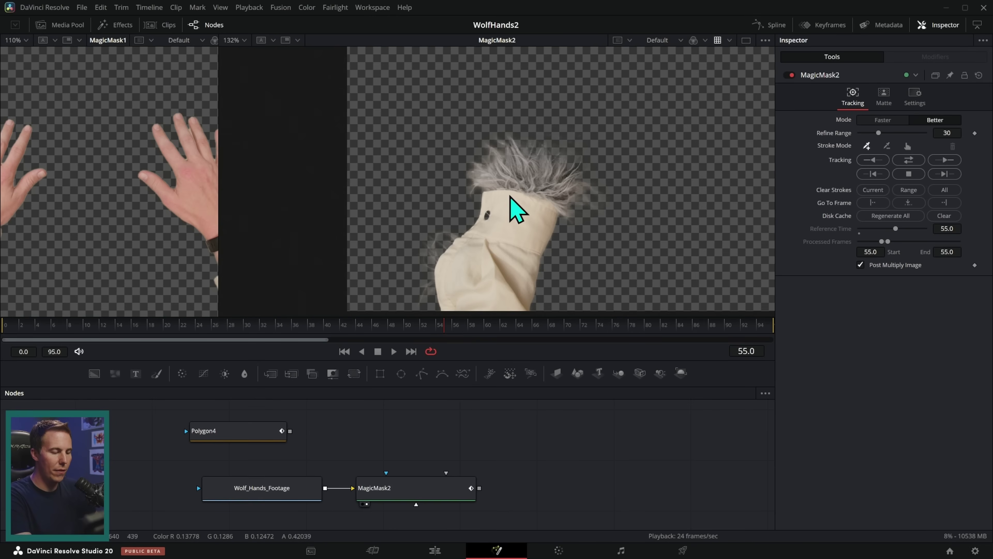
Back in DaVinci Resolve, duplicate the Wolf_Hands_Footage node, connect Polygon4 to the copy as its mask, and view the masked hand.
left_click_drag(519, 358, 523, 300)
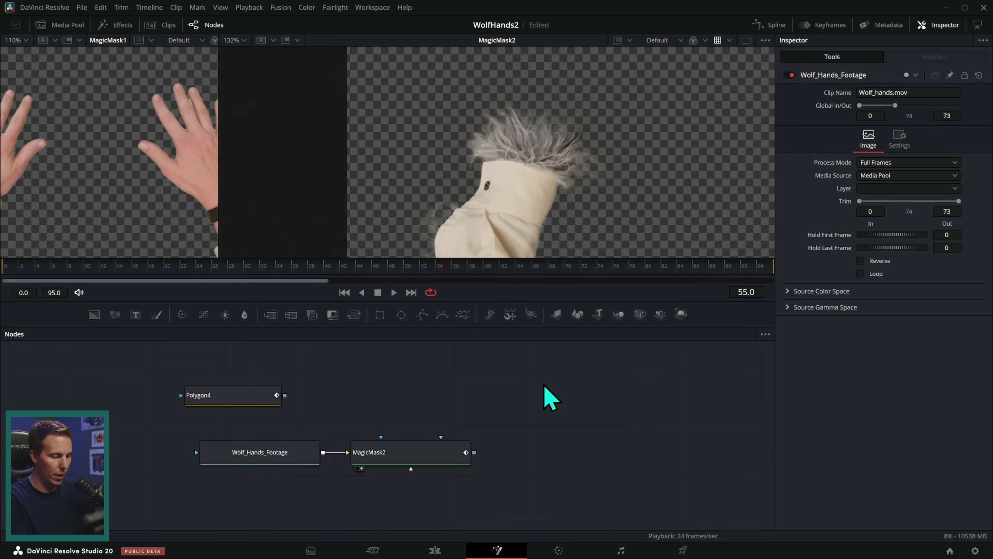
key("ctrl+v")
left_click_drag(242, 416, 481, 414)
left_click(536, 410)
key("2")
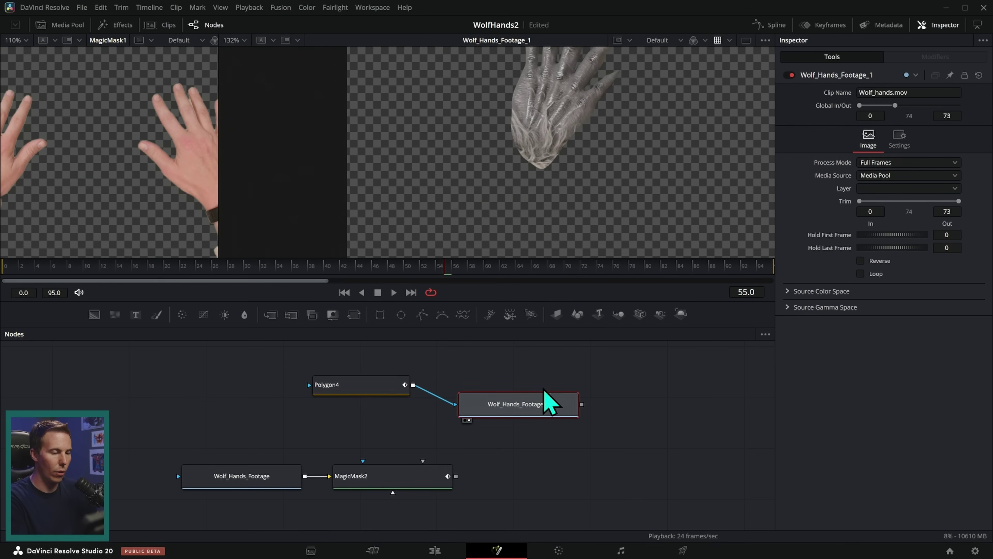
scroll(605, 200, "up", 5)
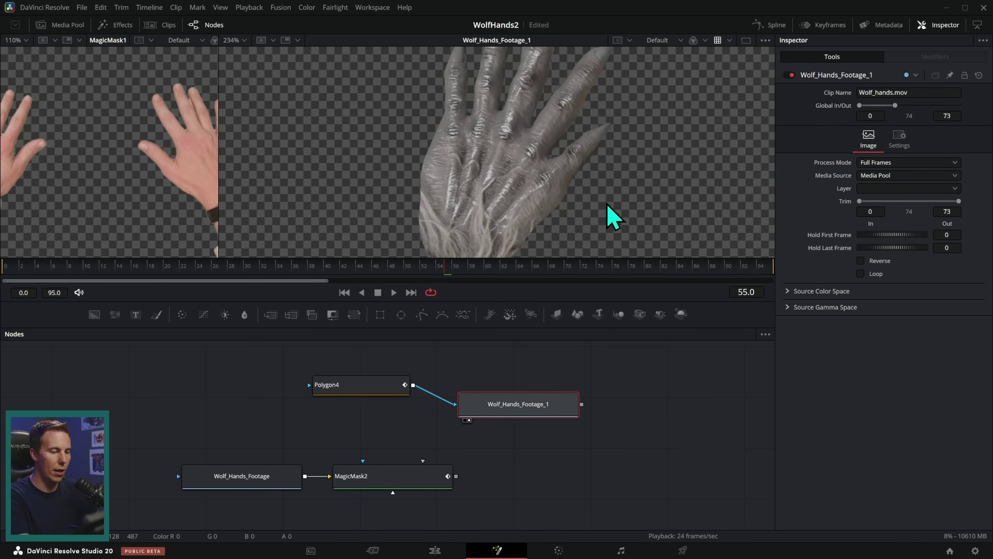
Add a Merge node after MagicMask2 and view its output in the second viewer.
left_click_drag(291, 315, 543, 488)
key("2")
scroll(593, 203, "down", 6)
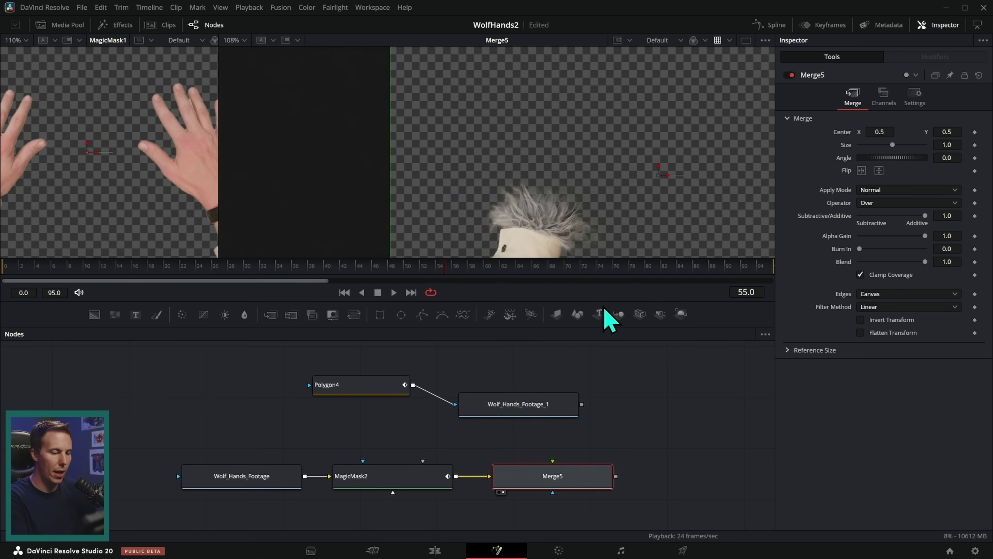
left_click_drag(600, 335, 600, 386)
scroll(579, 235, "up", 5)
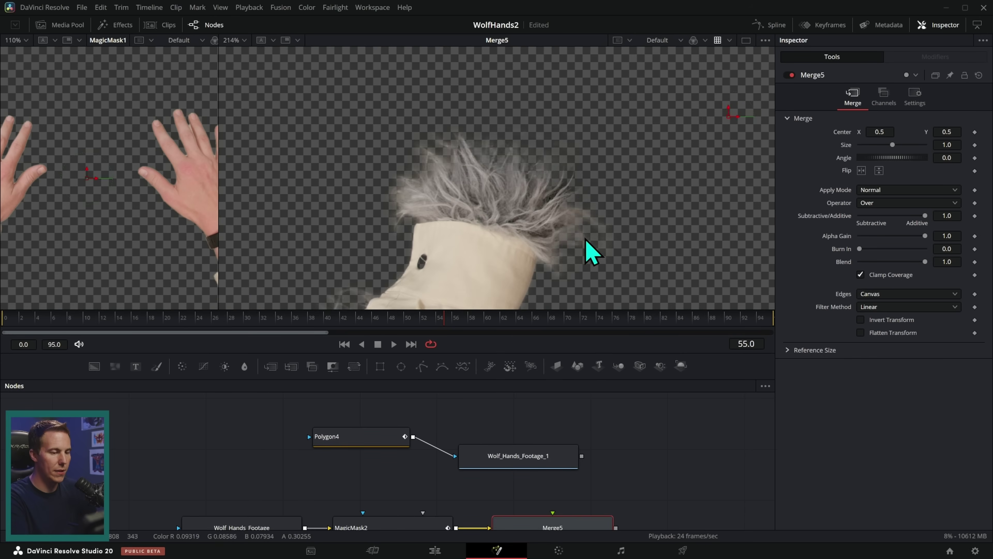
Connect Wolf_Hands_Footage_1 to Merge5 as the foreground, and check the combined hand and sleeve in the viewer.
left_click_drag(621, 470, 508, 485)
left_click(523, 422)
key("2")
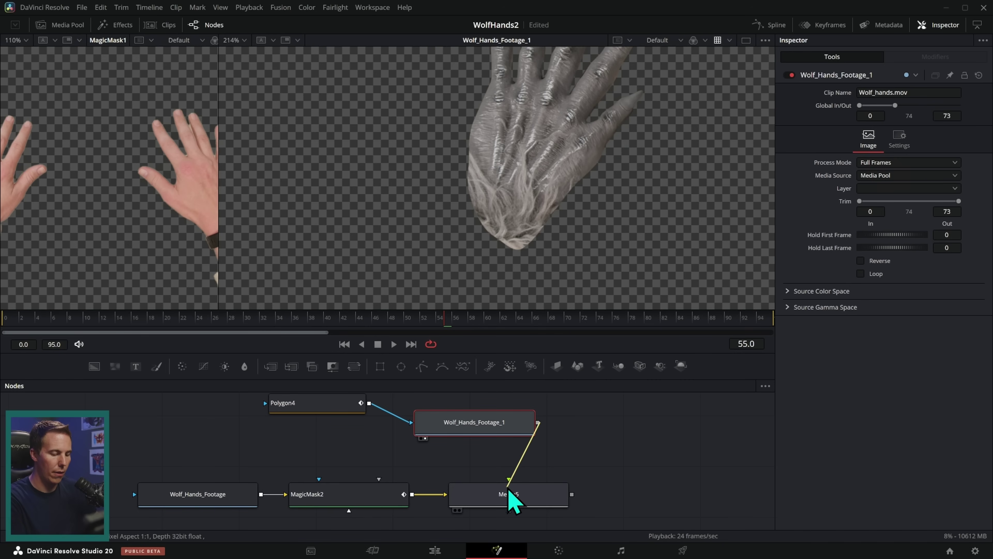
left_click(538, 496)
key("2")
left_click_drag(577, 266, 550, 305)
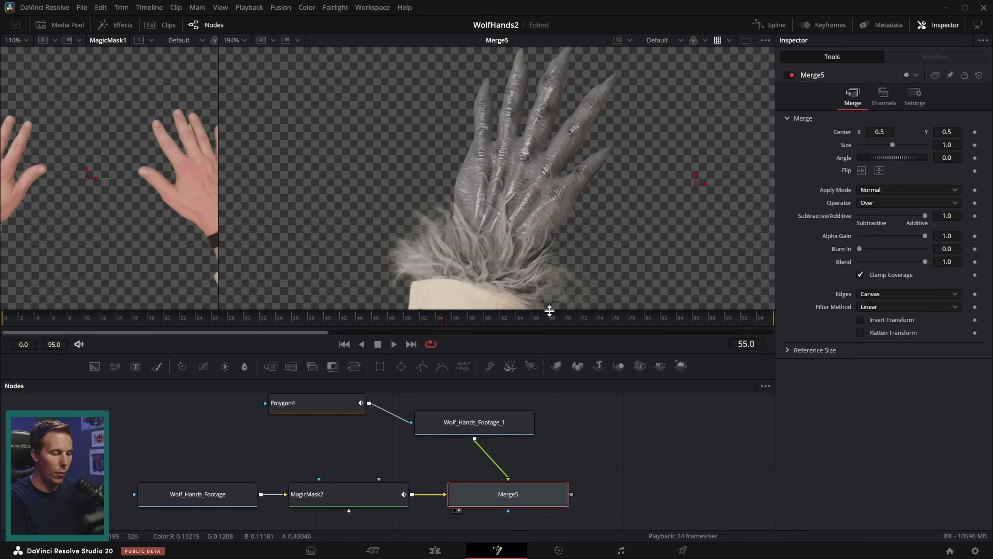
left_click_drag(560, 354, 556, 420)
scroll(586, 279, "down", 1)
scroll(592, 292, "down", 2)
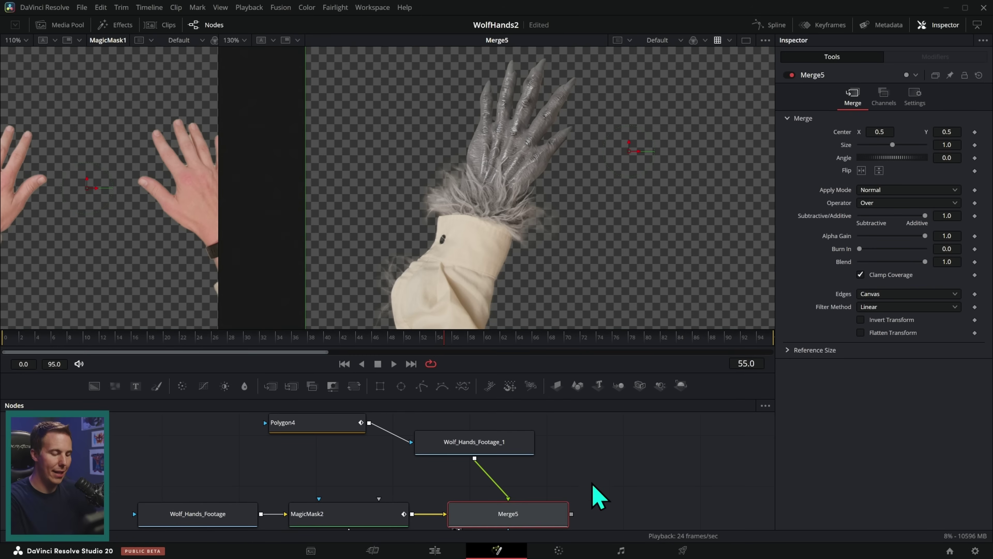
left_click_drag(599, 500, 506, 455)
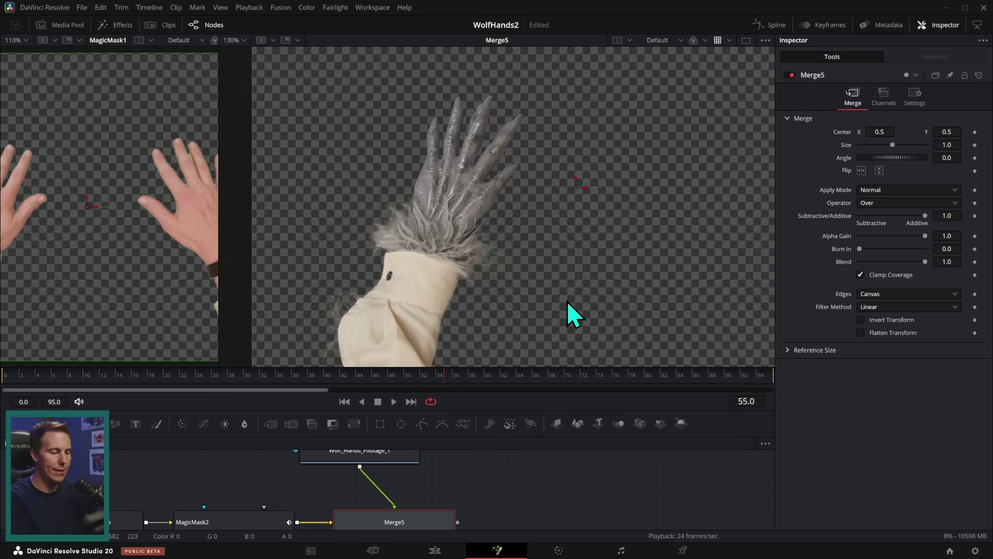
mouse_move(458, 392)
left_mouse_down()
mouse_move(448, 388)
mouse_move(470, 391)
mouse_move(429, 382)
mouse_move(444, 383)
left_mouse_up()
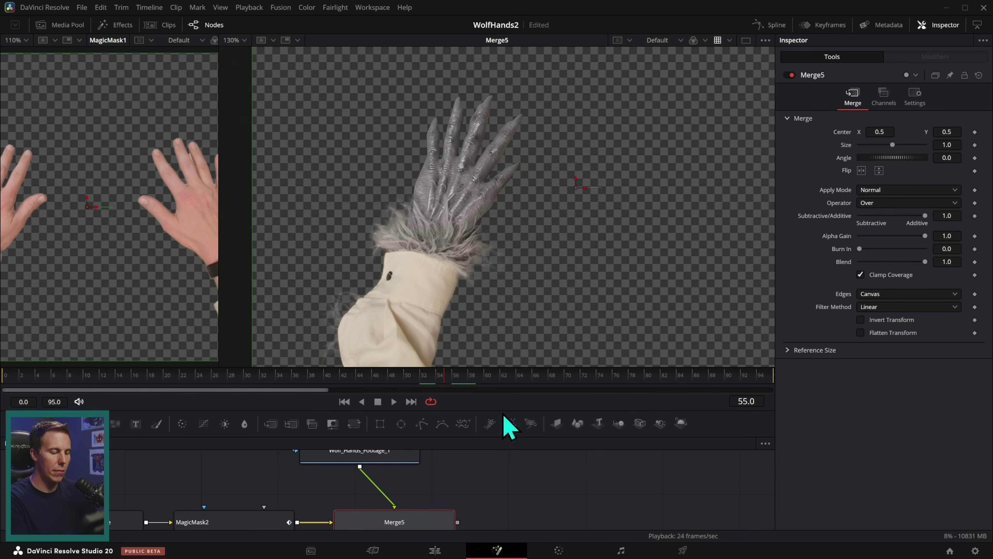
Try a TimeSpeed node with Freeze Frame after Merge5, and scrub the timeline to check the still hand.
scroll(469, 489, "down", 1)
key("shift+space")
type("magic")
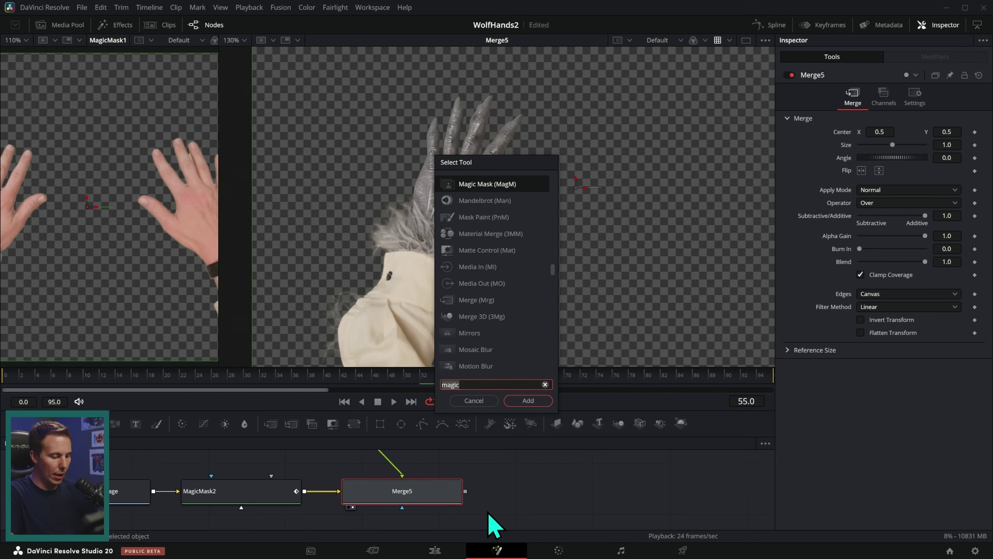
type("time")
key("Return")
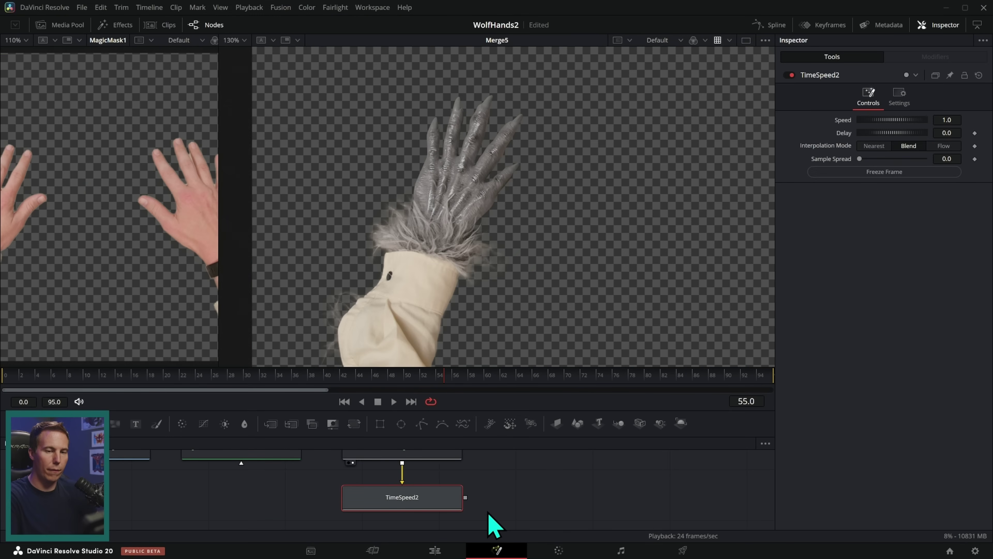
left_click(884, 172)
left_click_drag(449, 503, 570, 478)
left_click_drag(508, 504, 552, 479)
left_click_drag(411, 377, 505, 381)
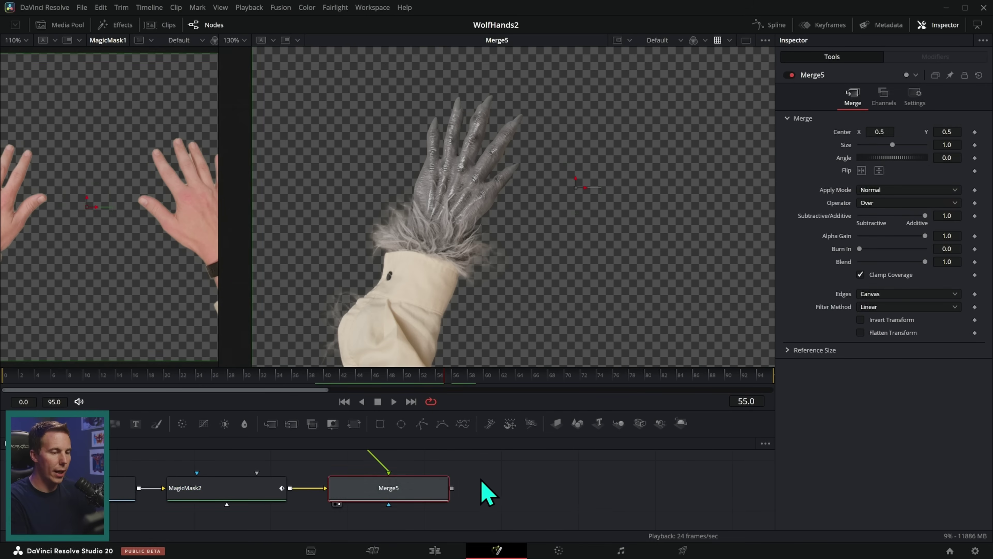
Open the Save Image dialog for the Merge5 frame, show the Wolf_Hands folder, and cancel without saving.
left_click(487, 493)
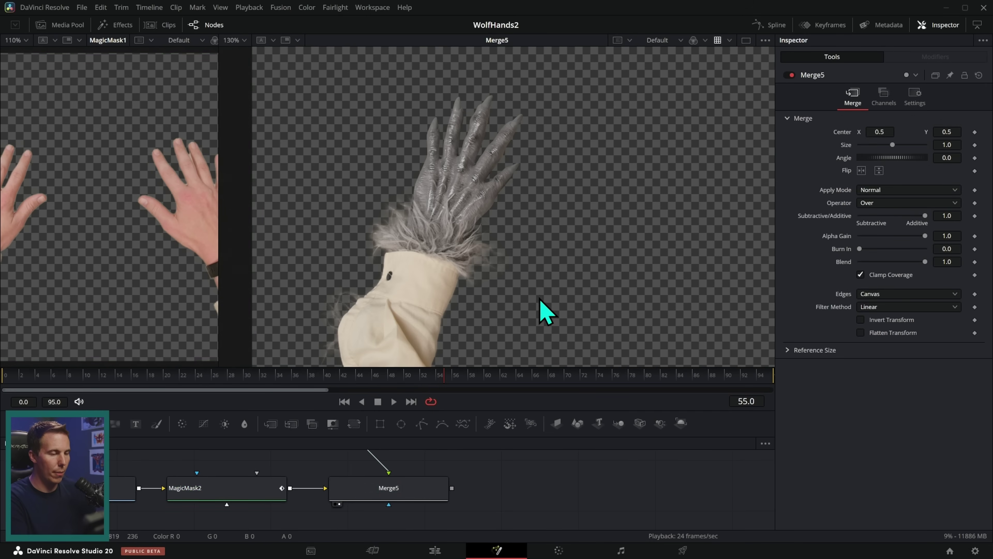
right_click(539, 174)
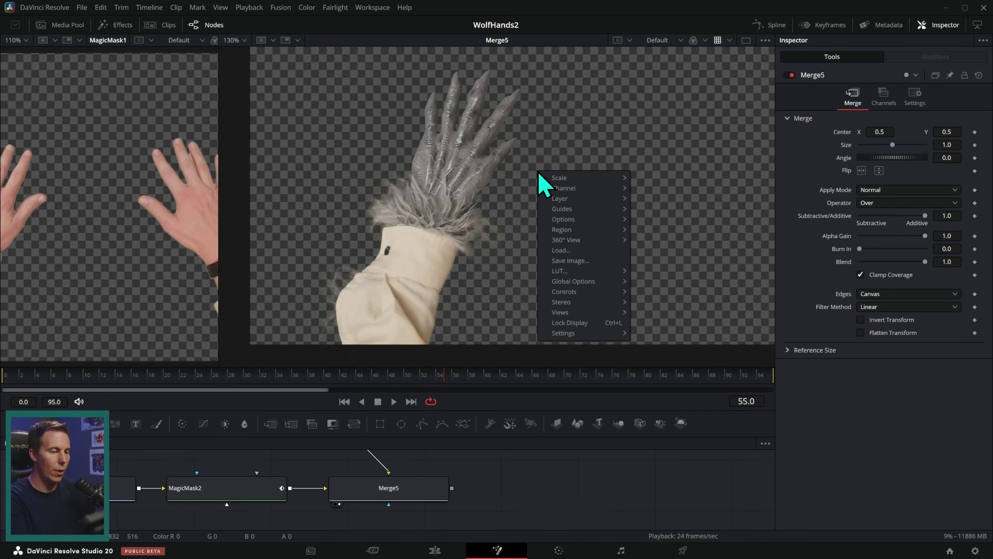
left_click(593, 261)
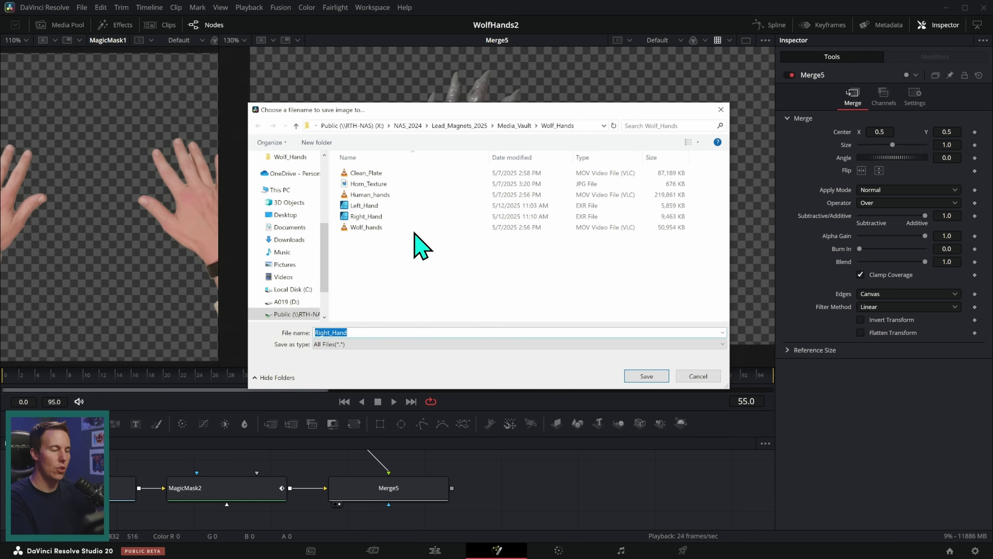
left_click(691, 377)
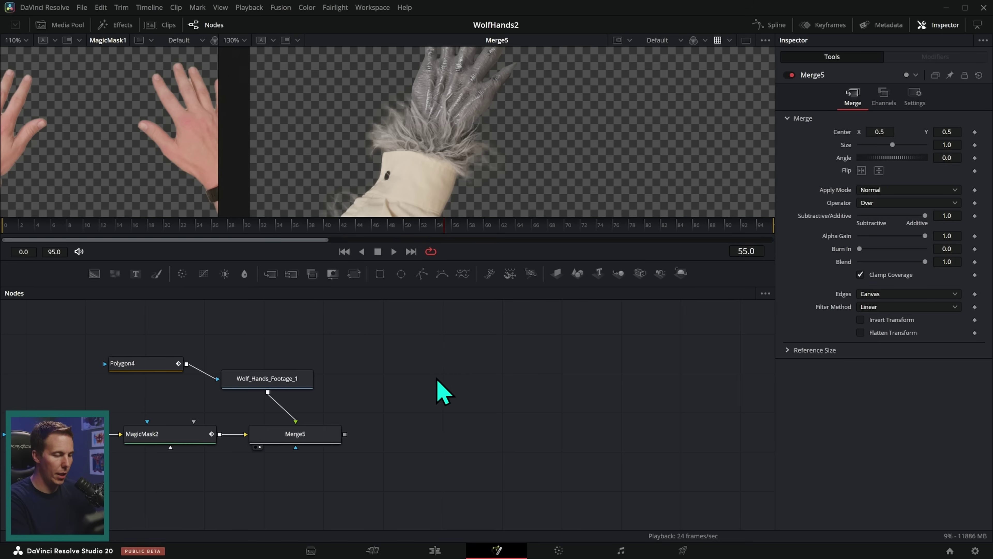
Add a Loader node that reads Left_Hand.exr and view the image in the second viewer.
scroll(457, 385, "up", 1)
scroll(450, 376, "up", 1)
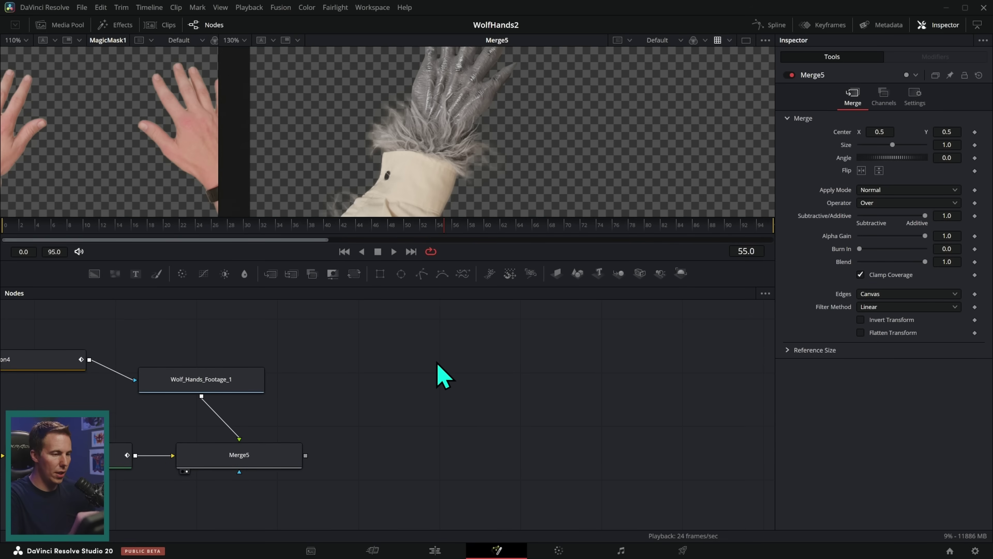
key("shift+space")
type("load")
key("Return")
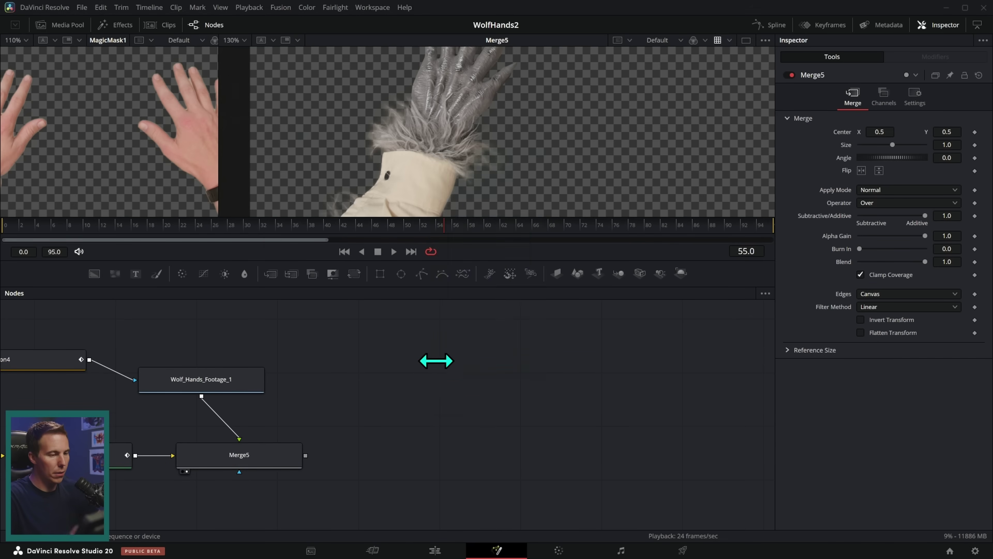
left_click(390, 206)
left_click(648, 374)
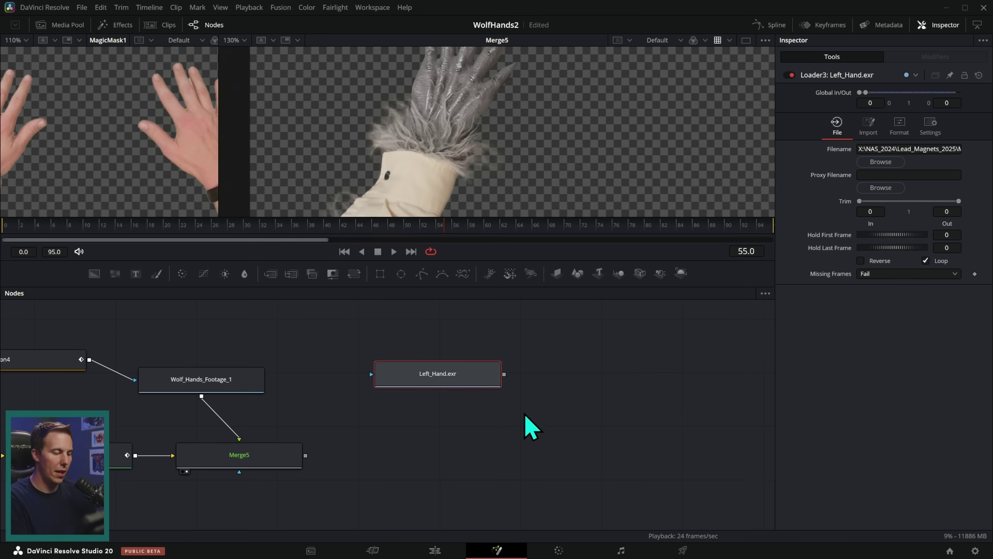
left_click(454, 371)
key("2")
left_click_drag(589, 260, 583, 394)
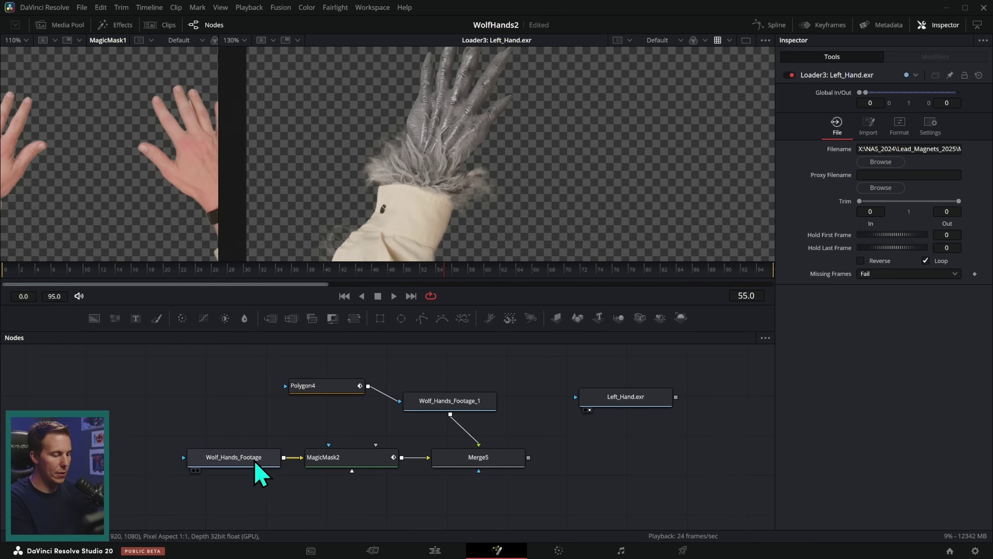
View Wolf_Hands_Footage, MagicMask2, Polygon4, Wolf_Hands_Footage_1 and Merge5 one after another in the second viewer.
left_click(266, 472)
key("2")
left_click(366, 461)
key("2")
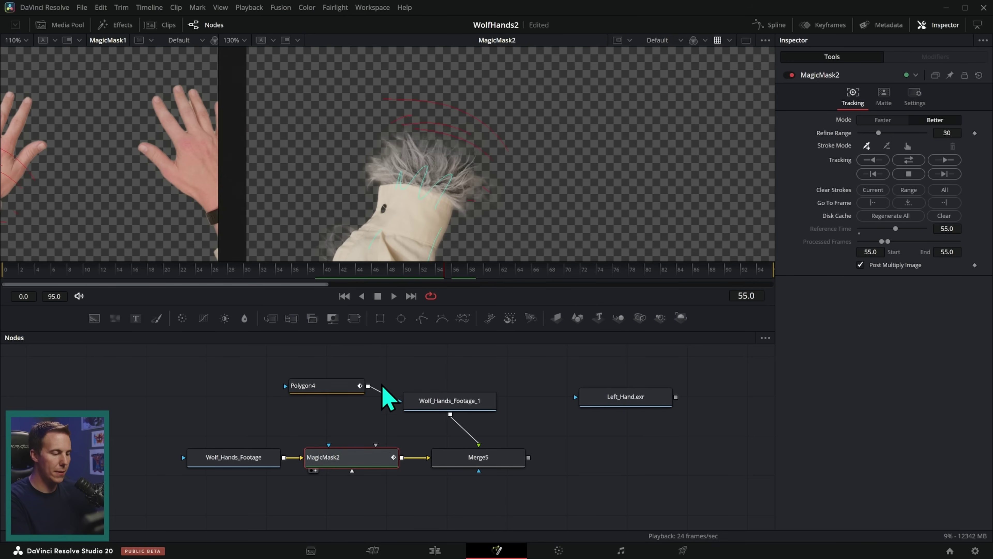
left_click(346, 386)
key("2")
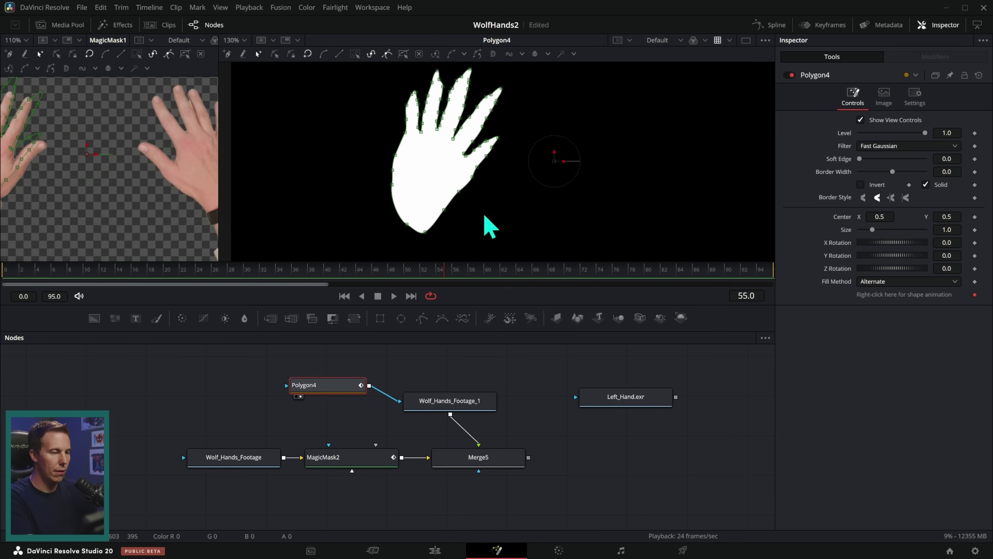
left_click(458, 405)
key("2")
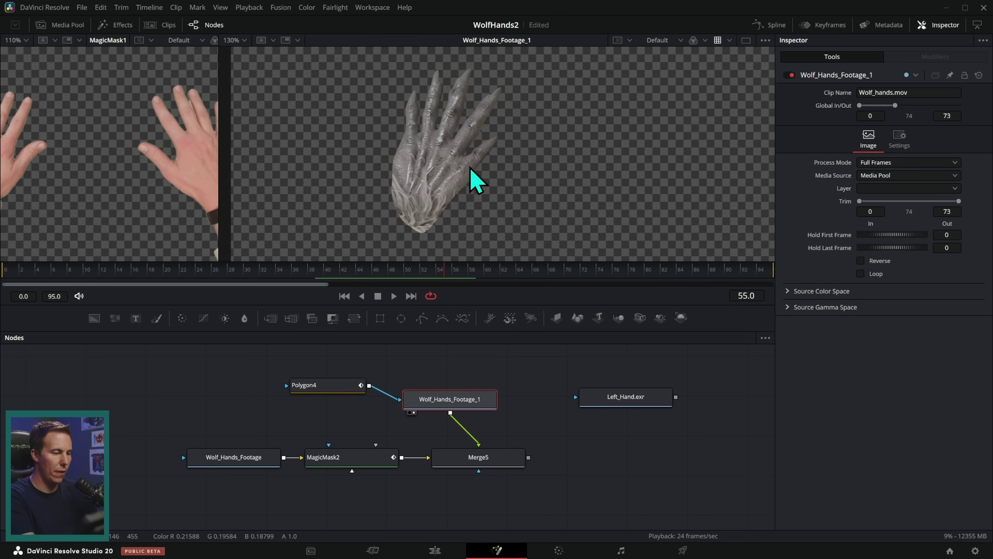
left_click(514, 461)
key("2")
scroll(548, 199, "down", 3)
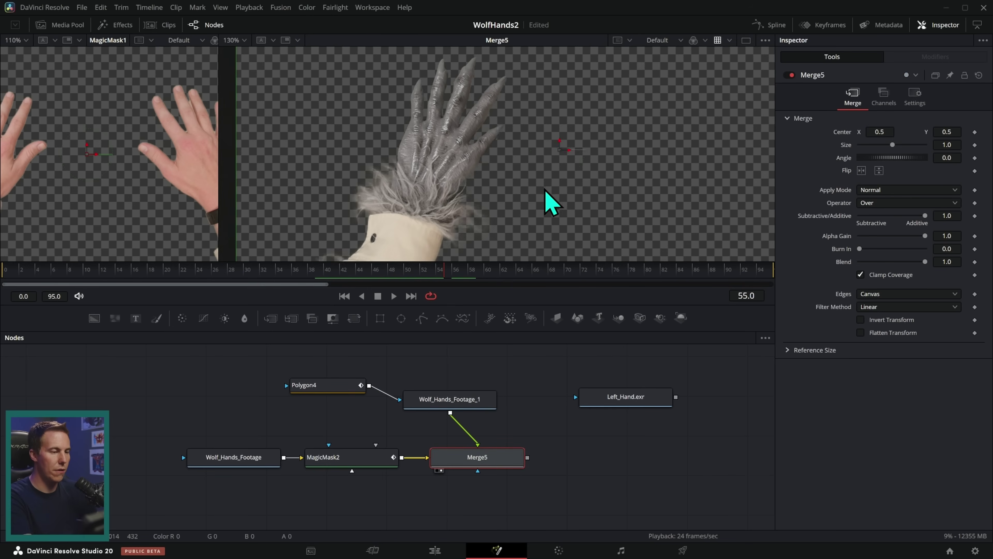
View Right_Hand.exr in the second viewer and examine its fingernails up close.
left_click_drag(479, 305, 471, 382)
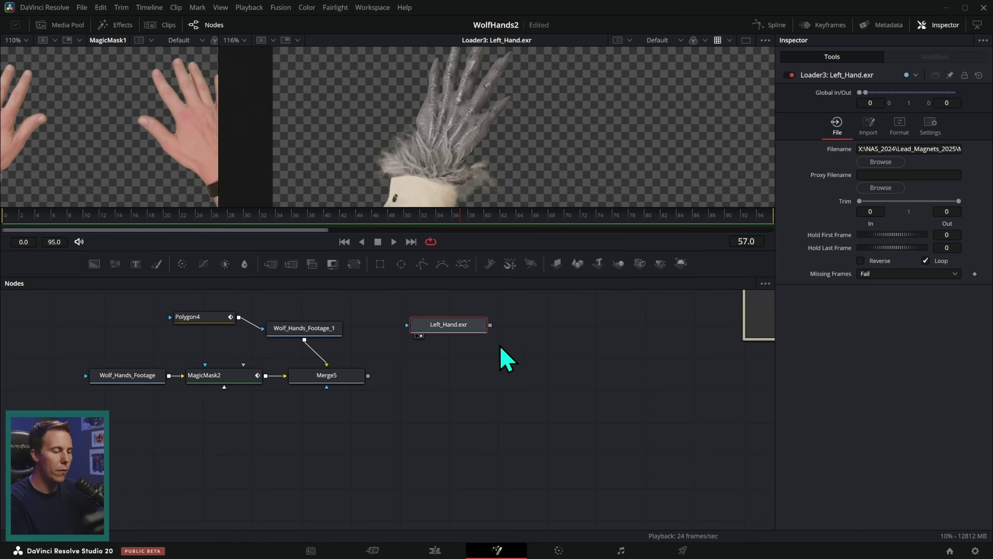
left_click_drag(470, 326, 470, 352)
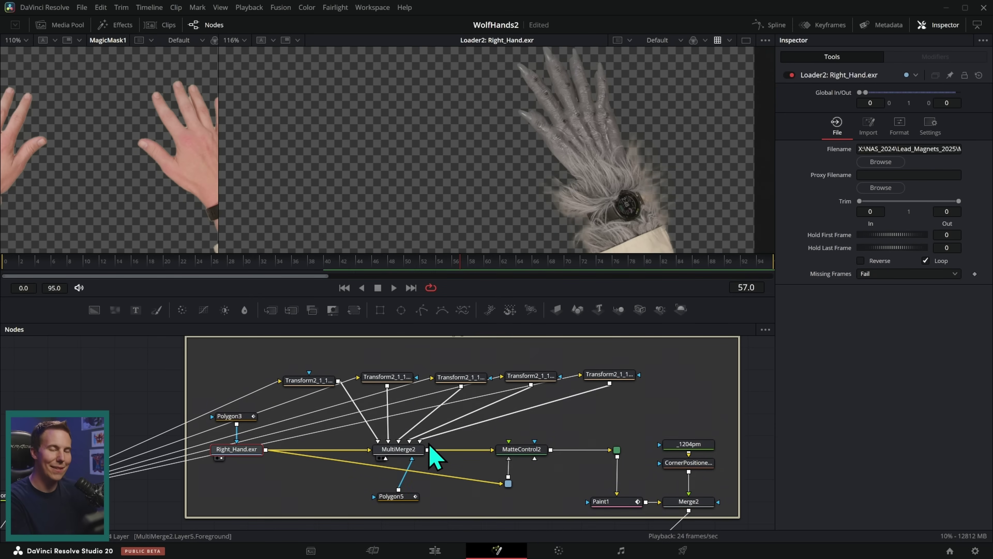
scroll(532, 160, "up", 4)
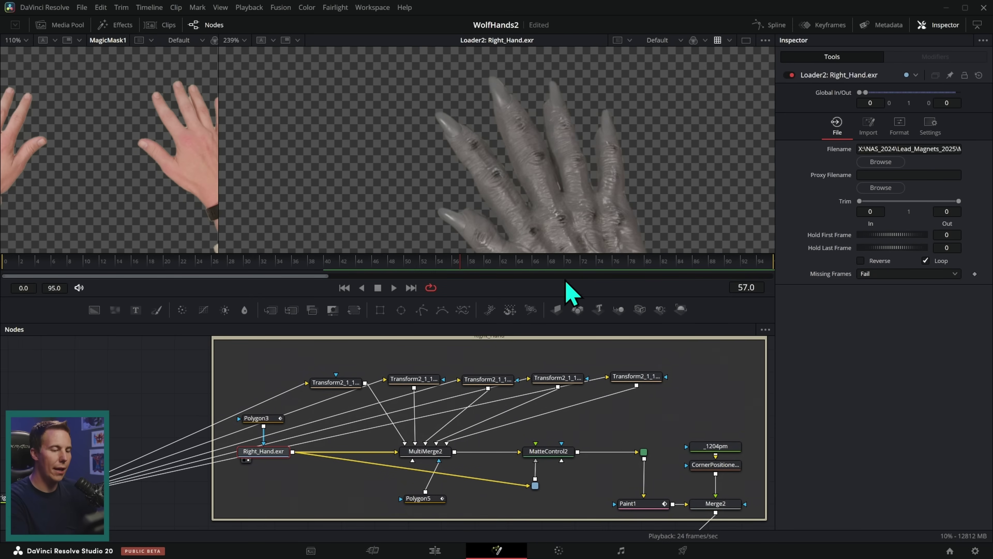
left_click_drag(564, 297, 537, 391)
scroll(642, 245, "up", 6)
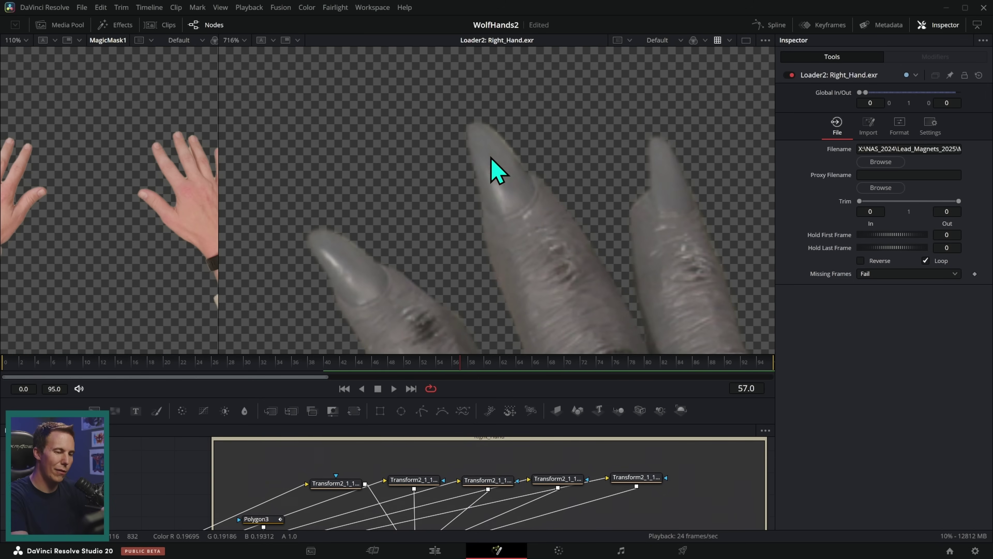
left_click_drag(675, 254, 635, 226)
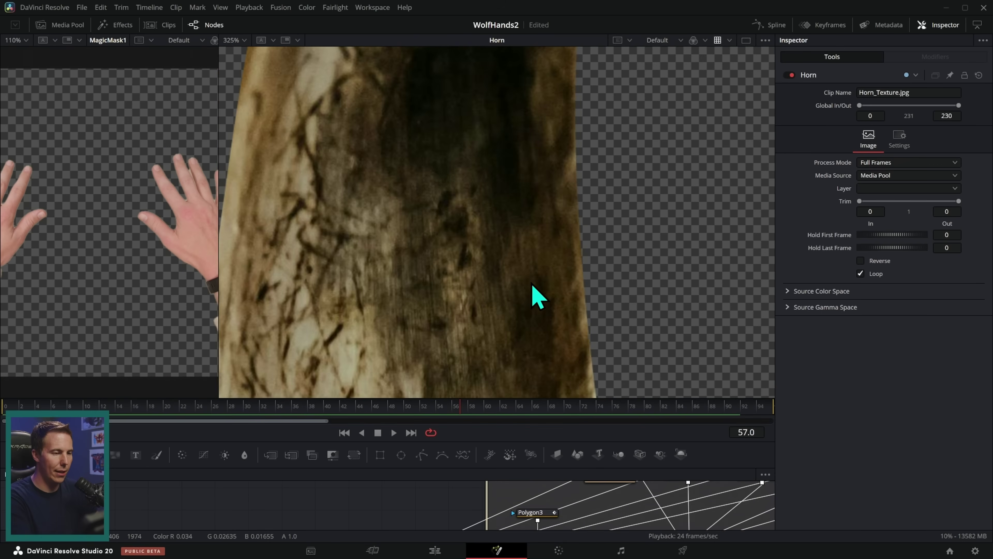
Examine the Horn texture image, from the whole horn down to its surface detail.
scroll(538, 297, "down", 6)
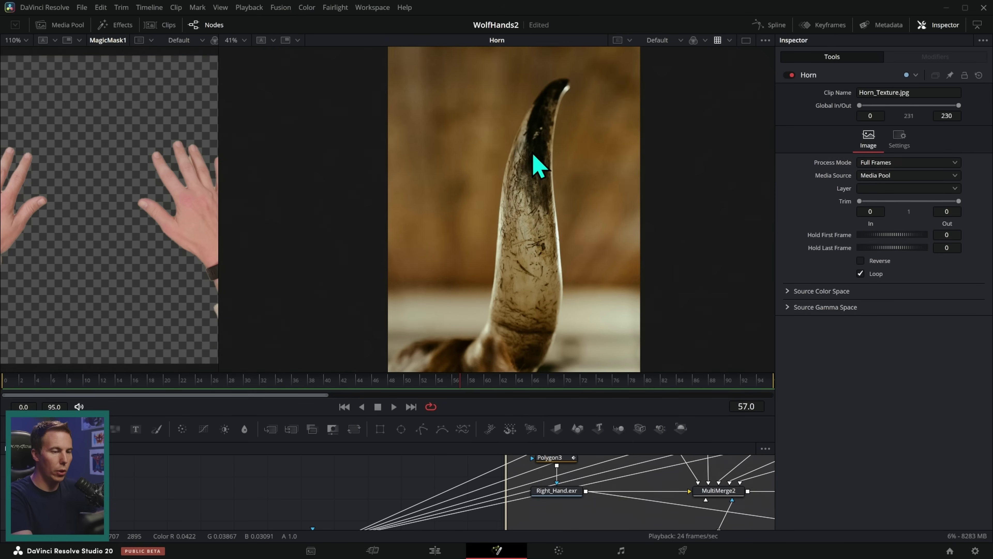
scroll(632, 205, "up", 7)
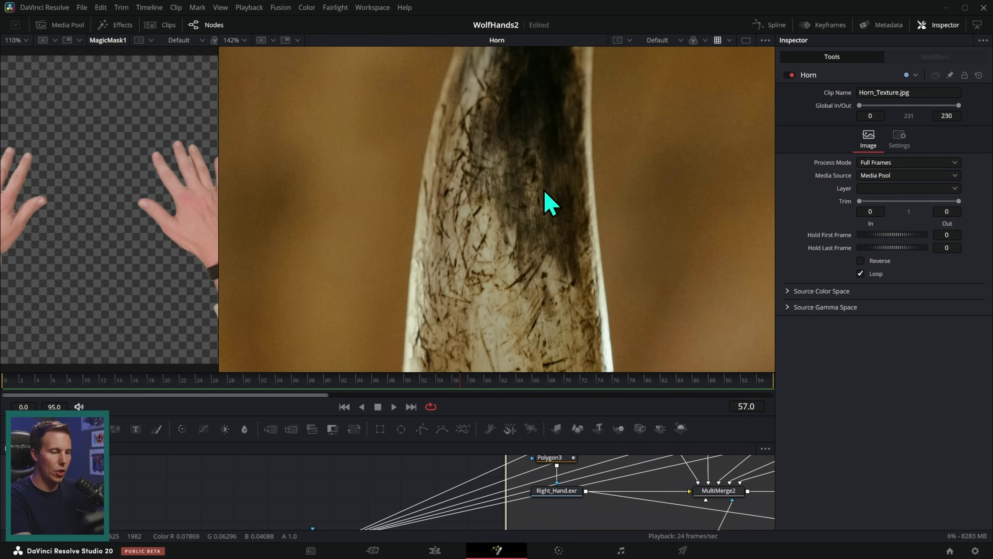
scroll(549, 201, "up", 1)
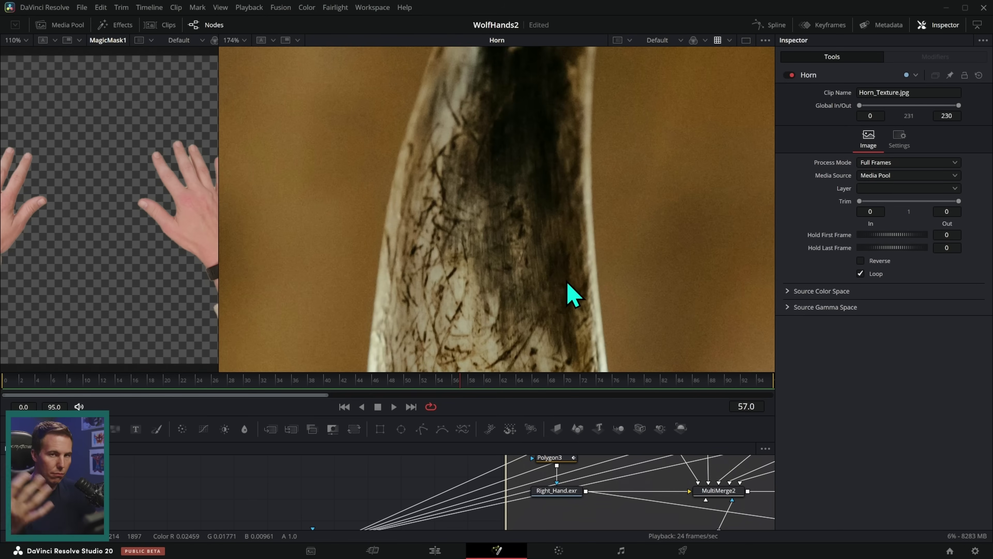
scroll(581, 251, "up", 5)
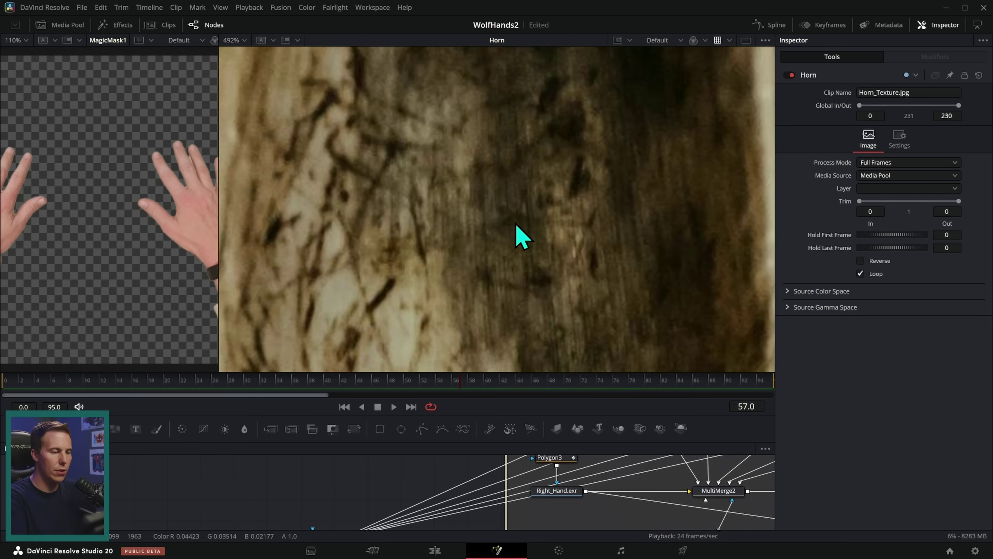
scroll(672, 274, "down", 10)
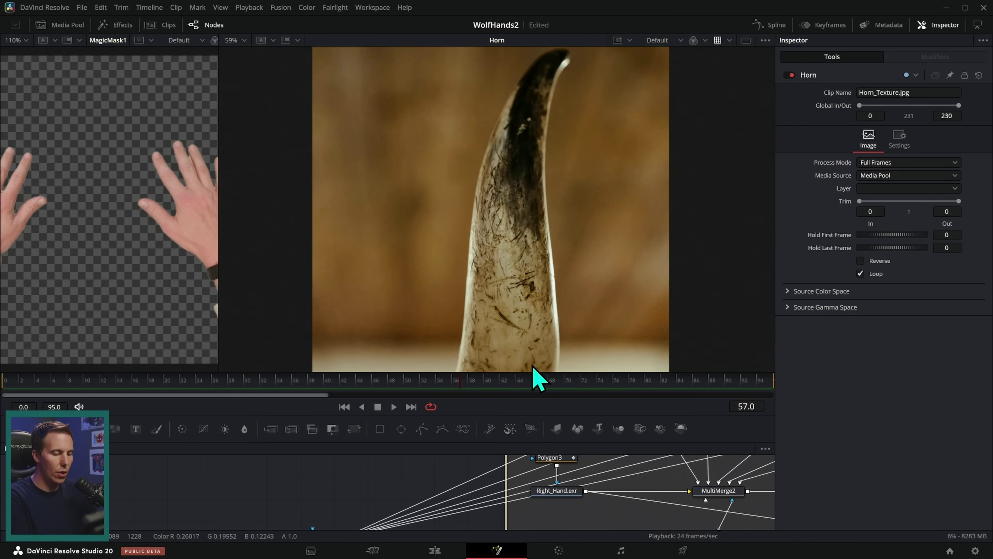
Connect Polygon1 to the Horn node as its mask, and view the brightness and contrast node that follows it.
left_click_drag(527, 416, 532, 339)
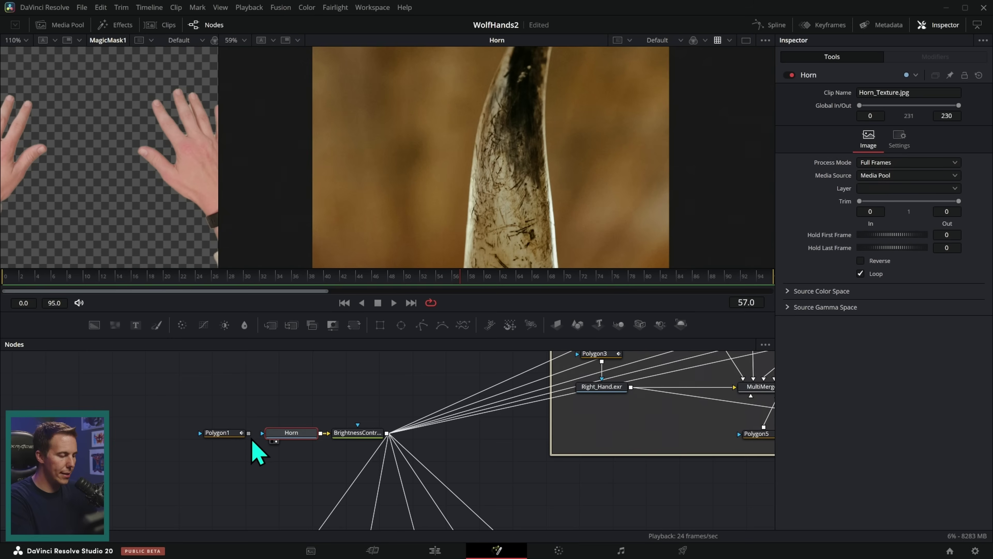
left_click_drag(249, 433, 279, 438)
left_click_drag(555, 310, 554, 409)
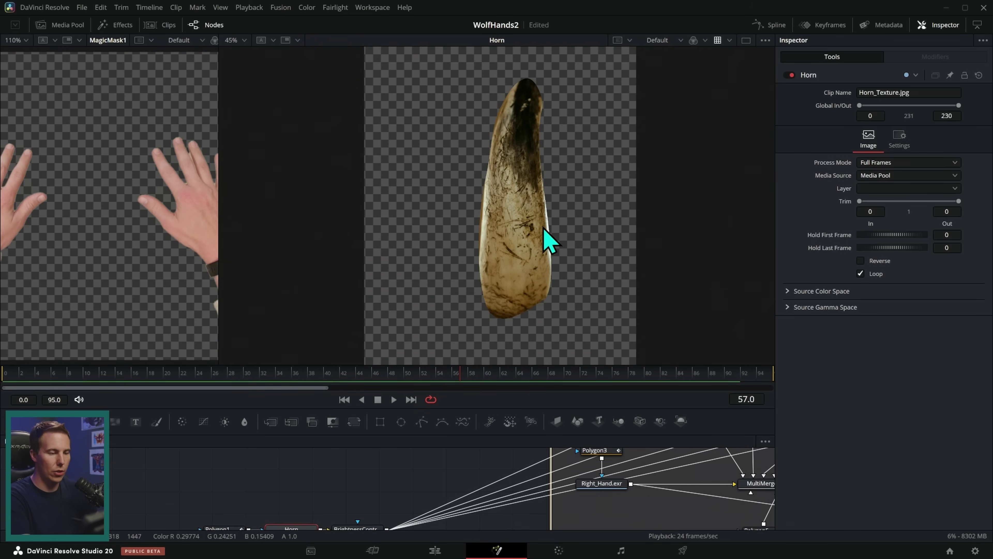
left_click(361, 528)
key("2")
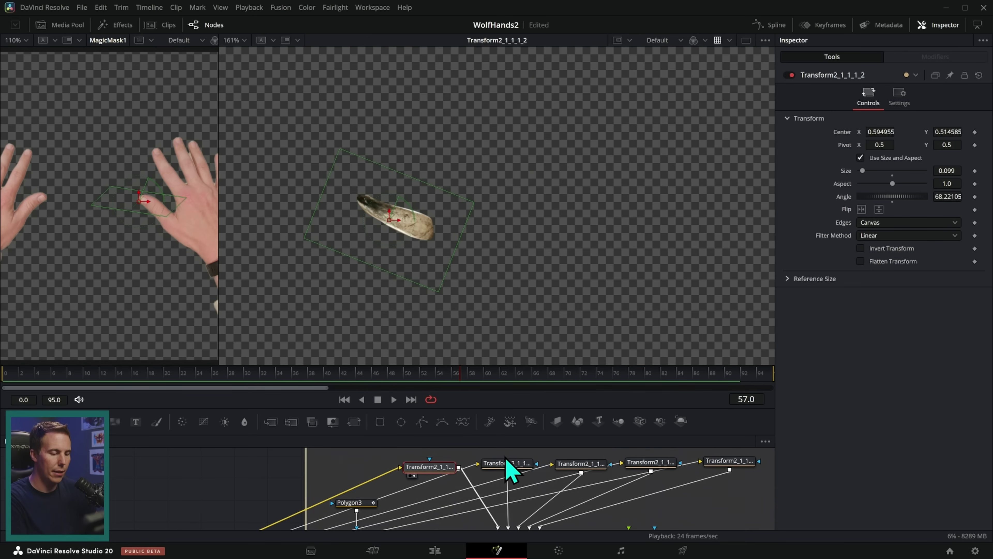
Step through the claw Transform nodes, and inspect the claws combined over the hand in MultiMerge2.
left_click(578, 464)
left_click(514, 465)
left_click(438, 469)
left_click(508, 465)
left_click(579, 465)
left_click(642, 464)
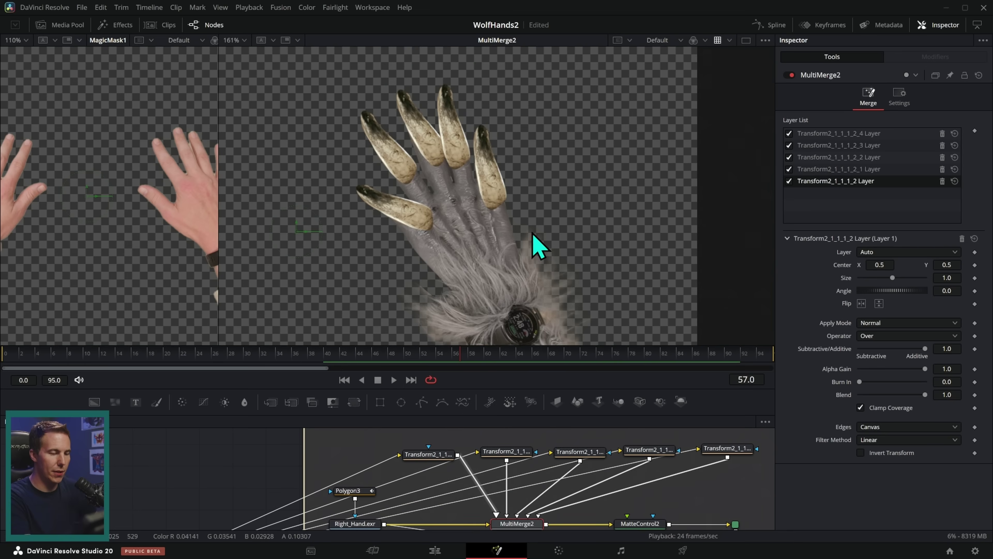
scroll(563, 250, "up", 5)
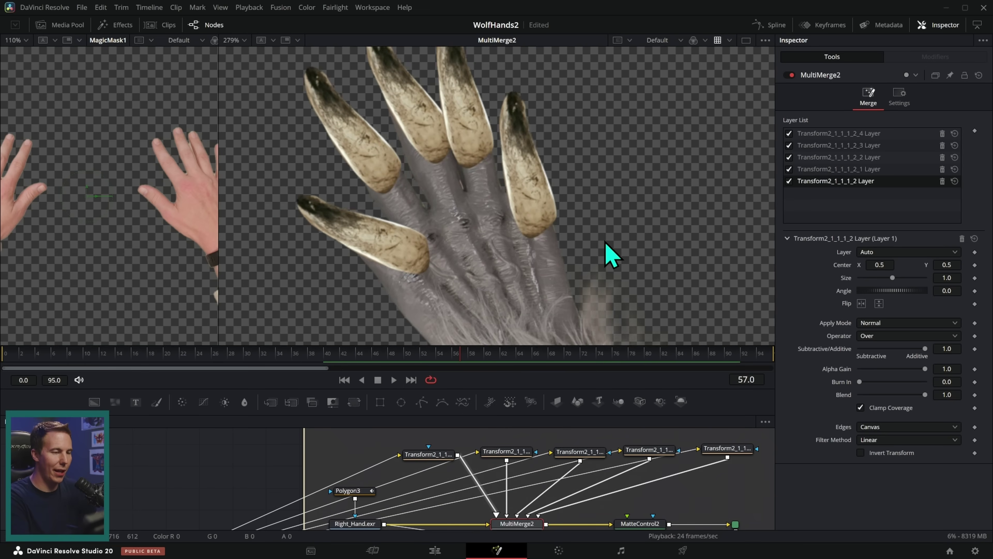
left_click_drag(605, 242, 650, 272)
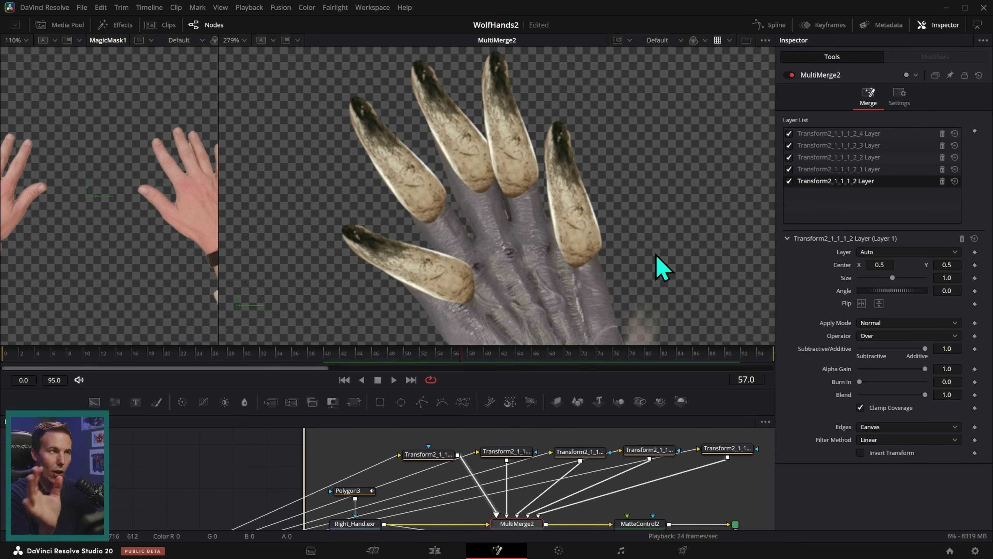
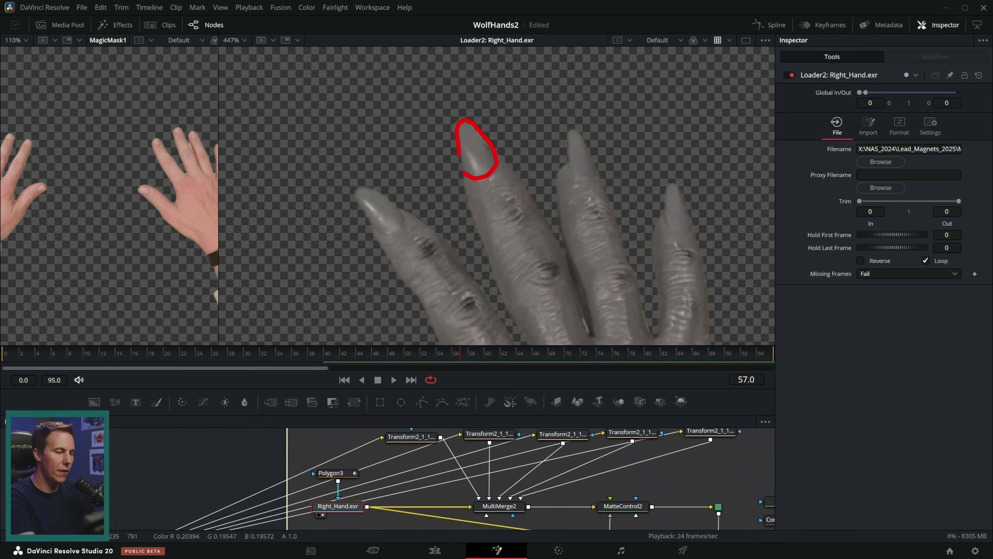
Examine the base and outer edges of one fingernail on Right_Hand.exr.
scroll(559, 166, "up", 6)
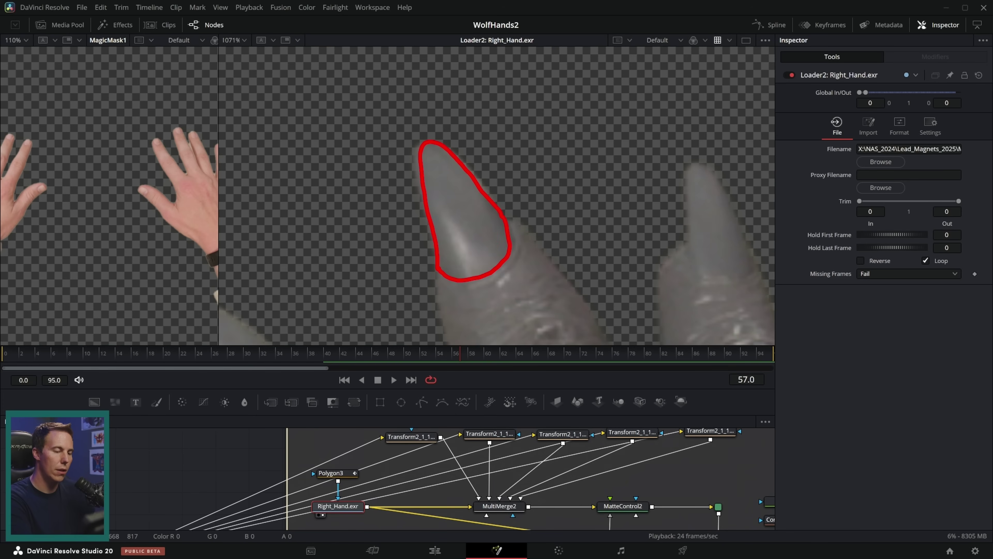
key("Escape")
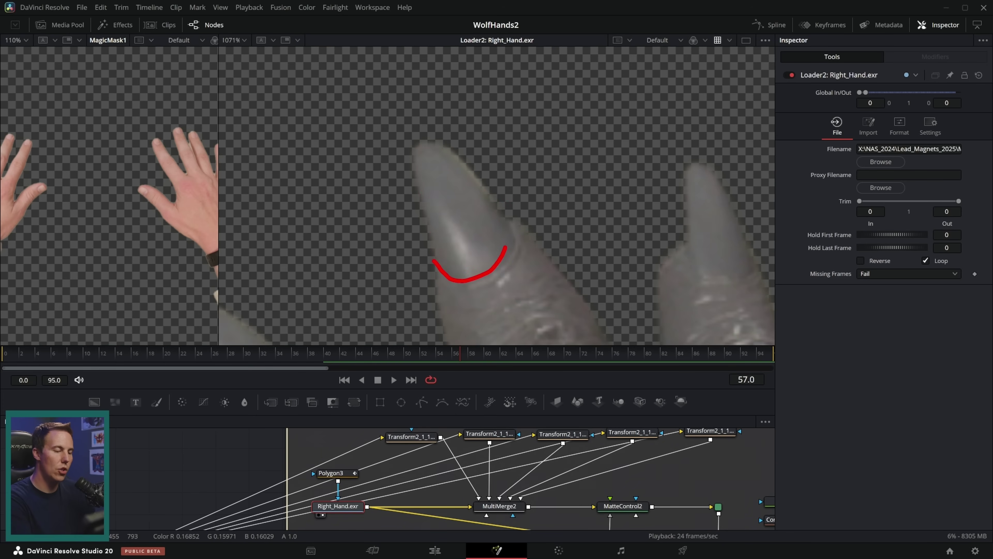
key("e")
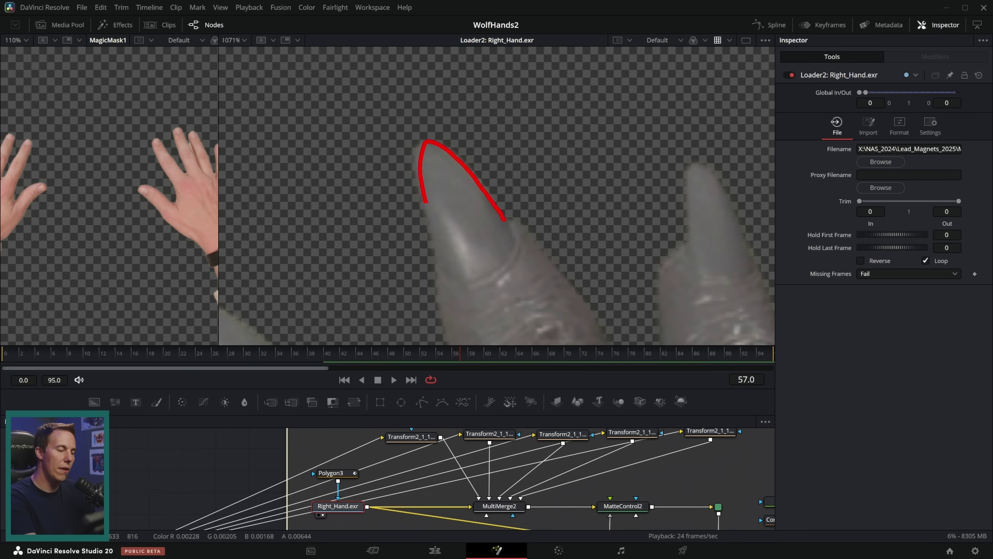
key("Escape")
Disconnect Polygon5 from MultiMerge2 and show its outline over the nails of Right_Hand.exr.
left_click_drag(593, 390, 599, 342)
left_click(499, 503)
key("2")
scroll(606, 247, "down", 8)
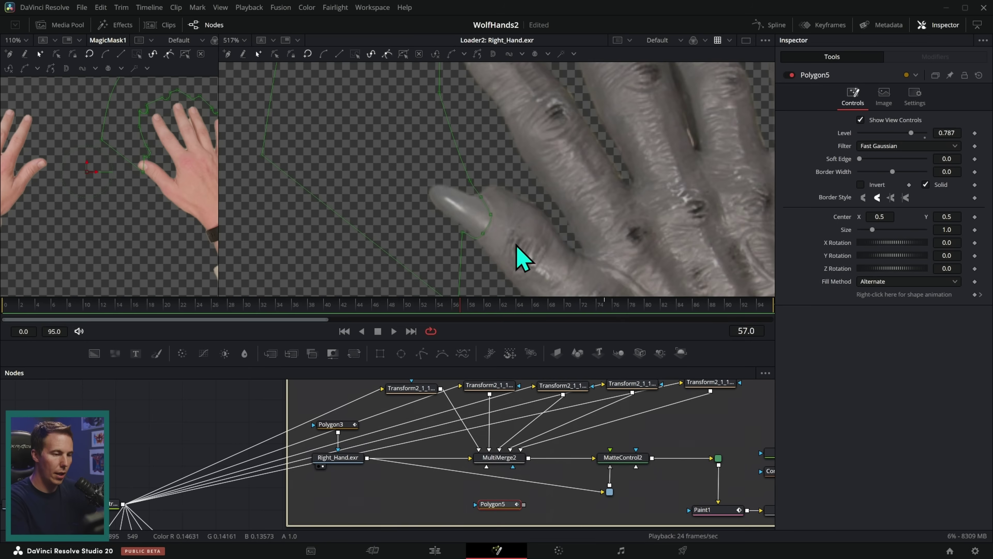
scroll(522, 258, "up", 4)
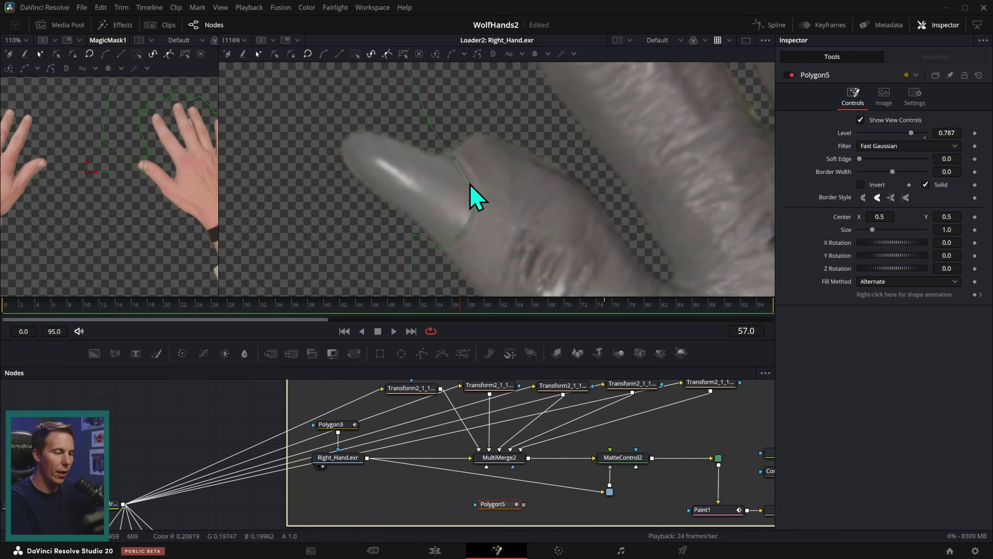
Refine the points and curve of Polygon5 so the outline follows the base of the longest finger's nail.
left_click(474, 193)
left_click_drag(542, 123, 515, 242)
left_click_drag(547, 96, 515, 291)
left_click(487, 145)
left_click(482, 189)
left_click_drag(500, 174, 507, 164)
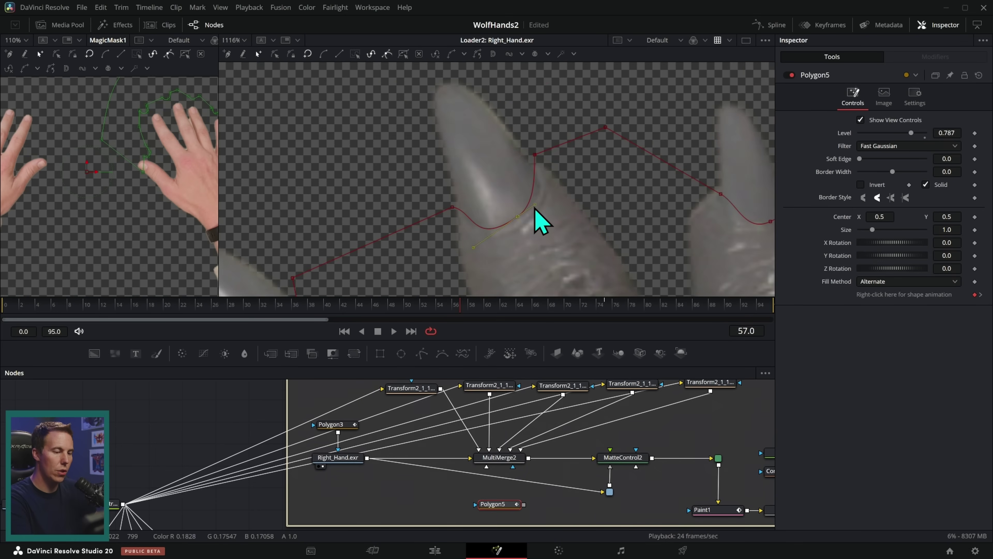
left_click_drag(535, 206, 554, 188)
left_click_drag(535, 155, 532, 157)
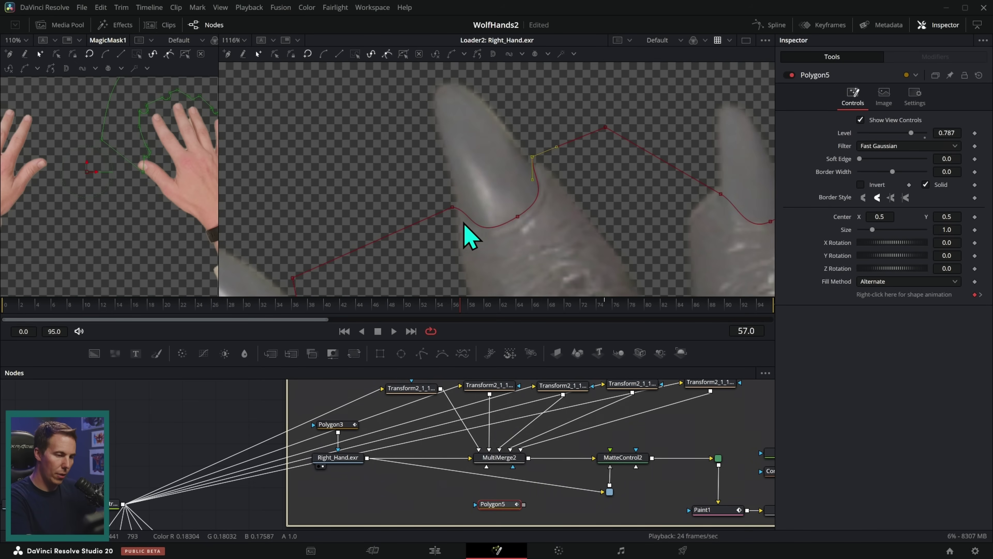
left_click_drag(651, 197, 543, 202)
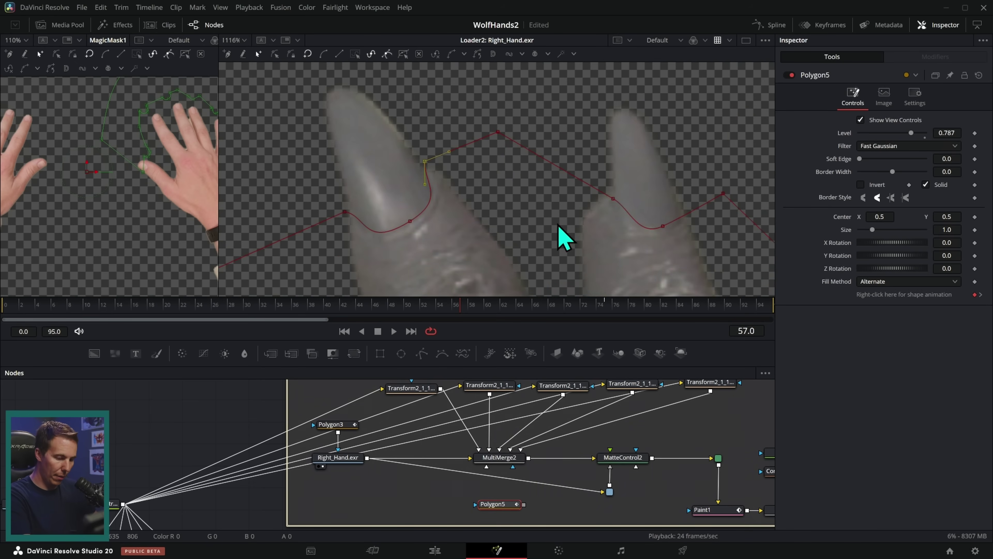
Connect Polygon5 to MultiMerge2 as its effect mask, and inspect the trimmed claw bases in the second viewer.
left_click(499, 458)
key("2")
scroll(577, 199, "down", 2)
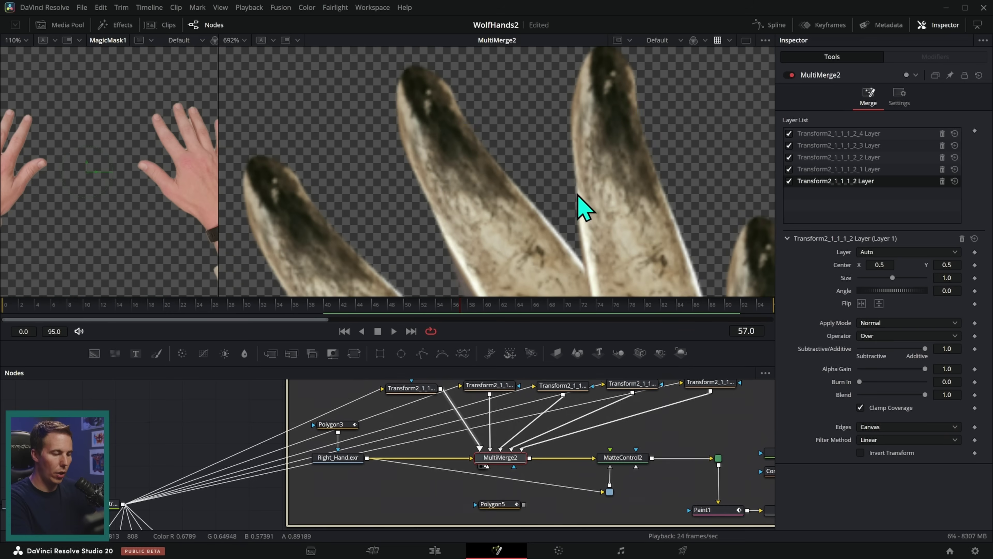
left_click_drag(523, 504, 515, 470)
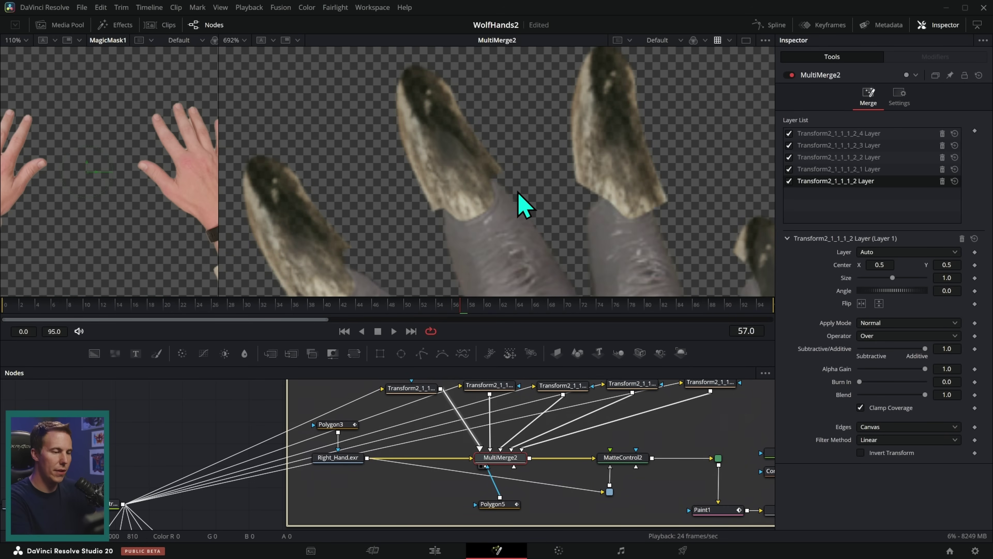
scroll(494, 239, "down", 1)
left_click_drag(493, 239, 568, 158)
left_click_drag(442, 213, 510, 133)
scroll(524, 143, "up", 4)
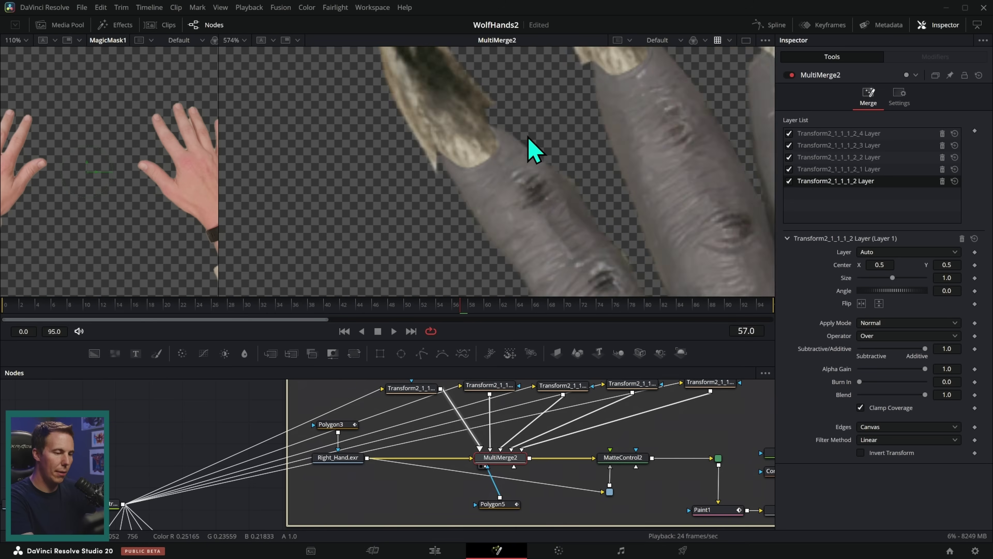
left_click_drag(643, 104, 364, 260)
View Right_Hand.exr in the second viewer and display its alpha channel.
scroll(602, 200, "down", 5)
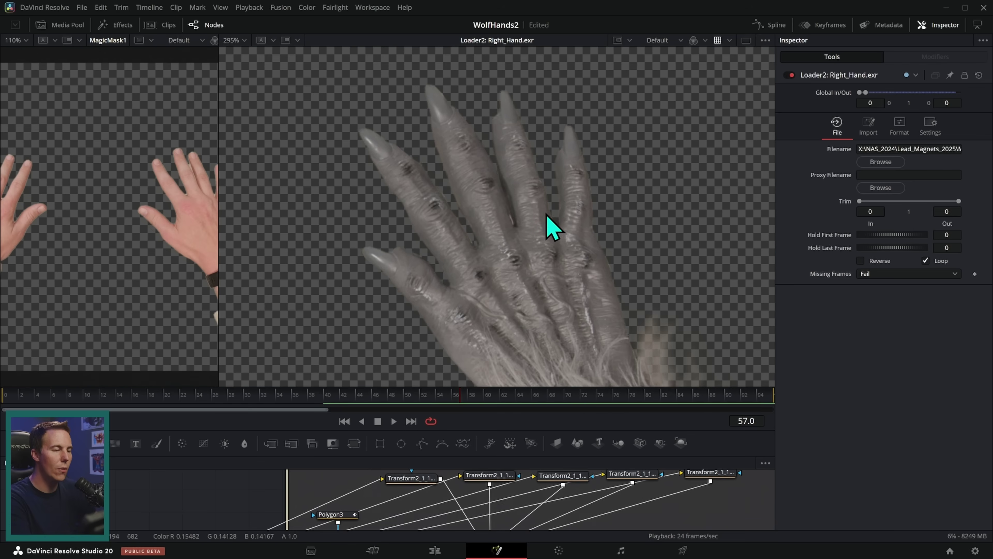
scroll(543, 222, "up", 3)
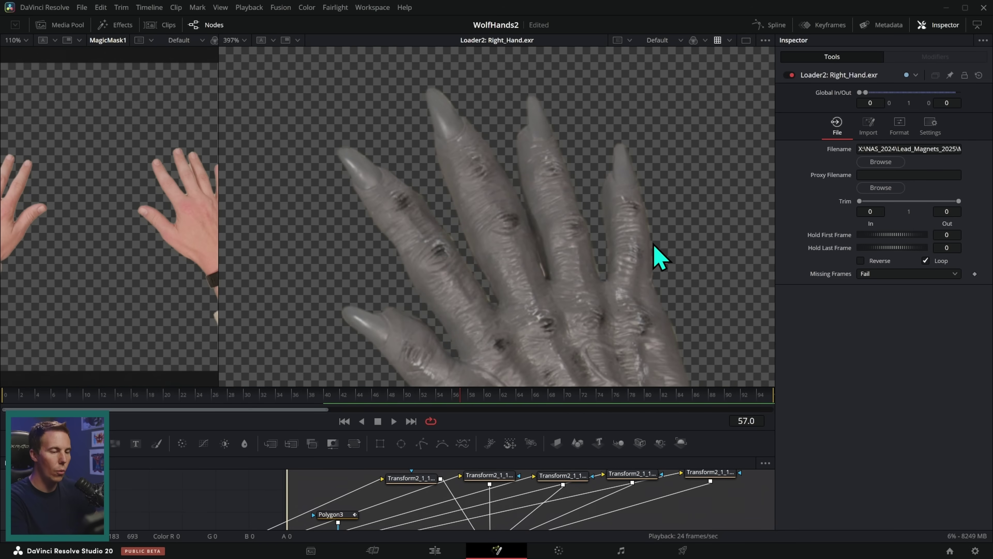
key("a")
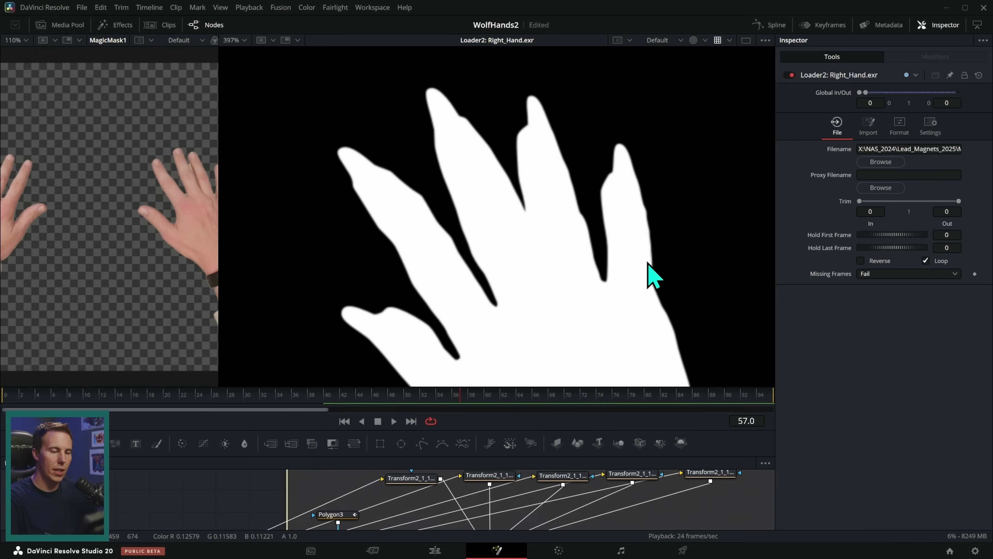
Save the project and view MultiMerge2 in the second viewer to examine how the claws overlap the fingertips.
key("ctrl+s")
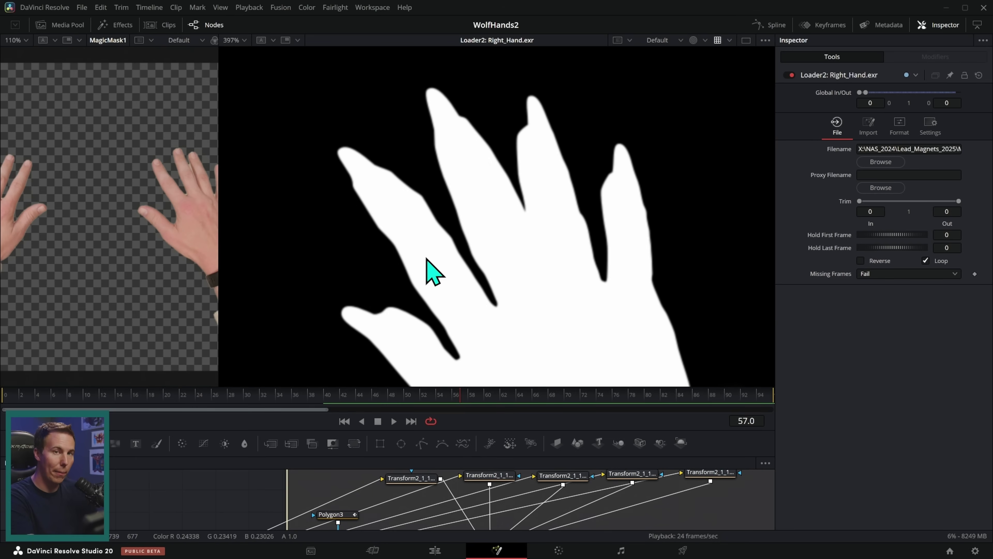
left_click_drag(658, 429, 658, 400)
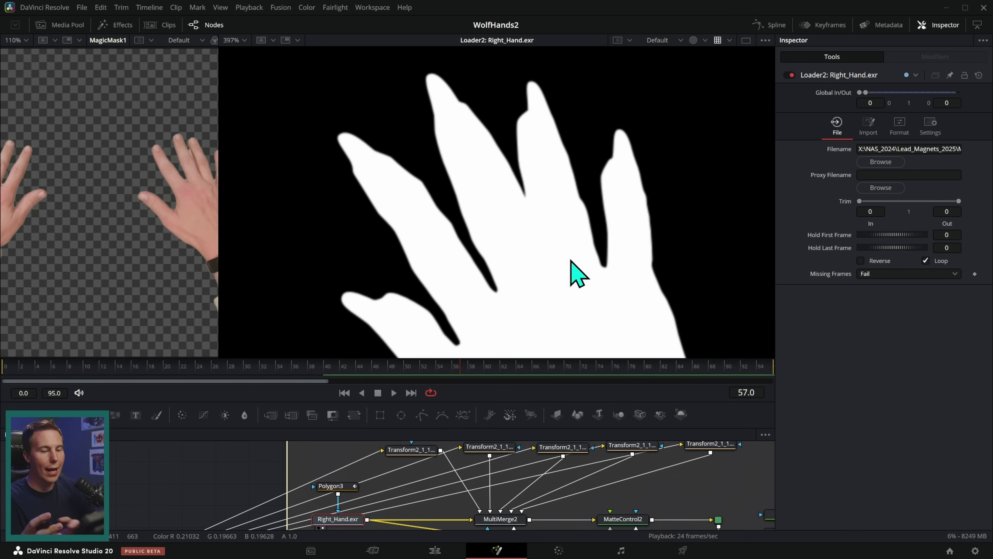
left_click_drag(513, 522, 649, 228)
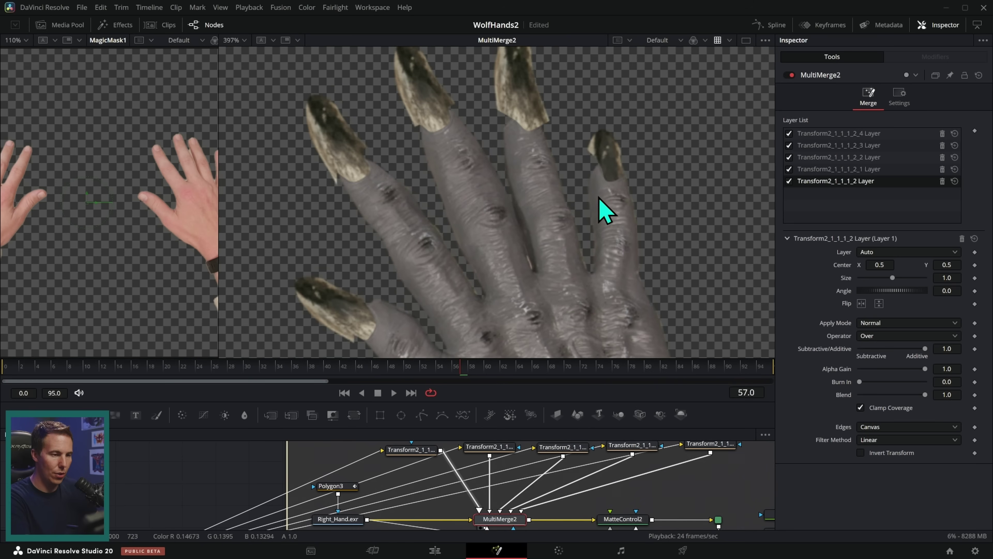
scroll(567, 192, "up", 5)
left_click_drag(473, 193, 430, 219)
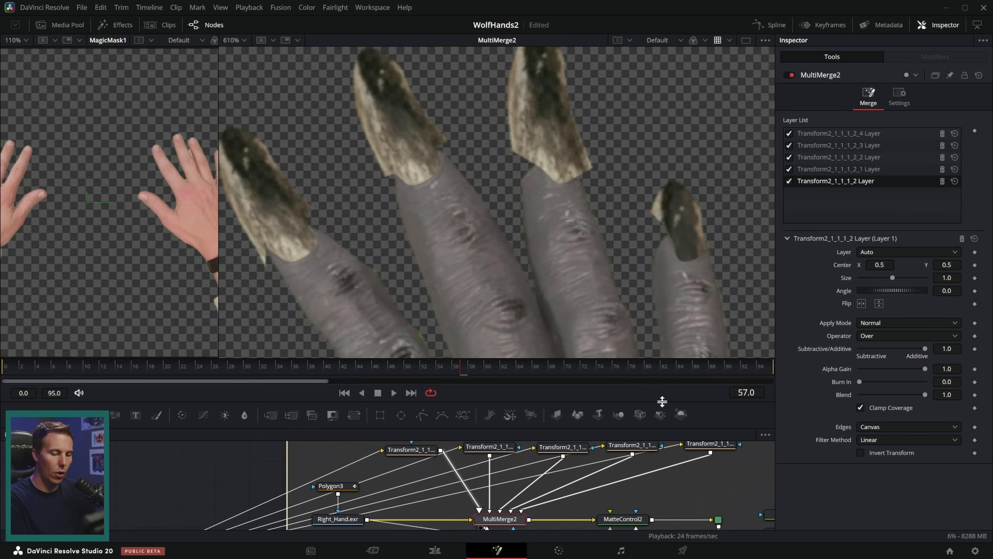
Compare the original nails of Right_Hand.exr with the claws of MultiMerge2 in the second viewer.
left_click_drag(661, 402, 659, 334)
left_click(355, 455)
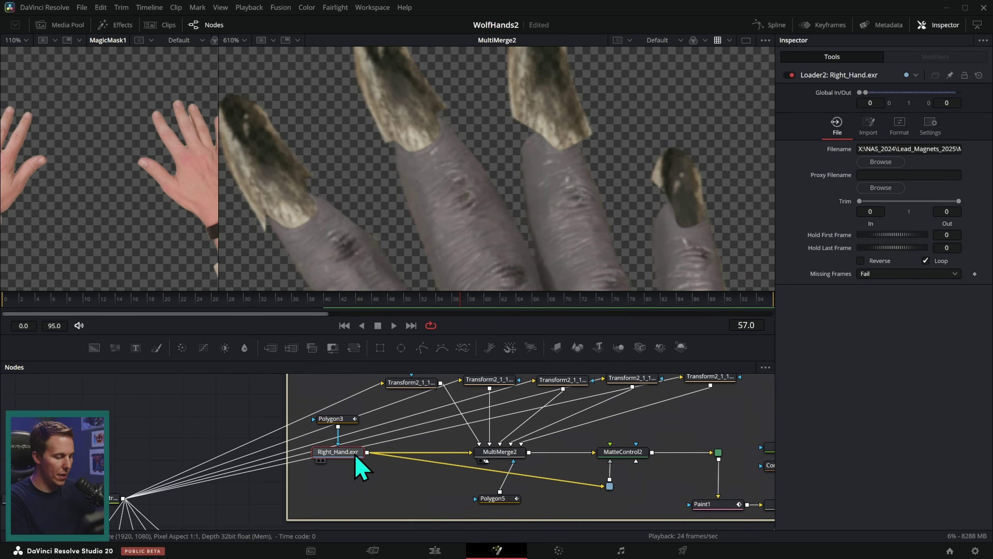
key("2")
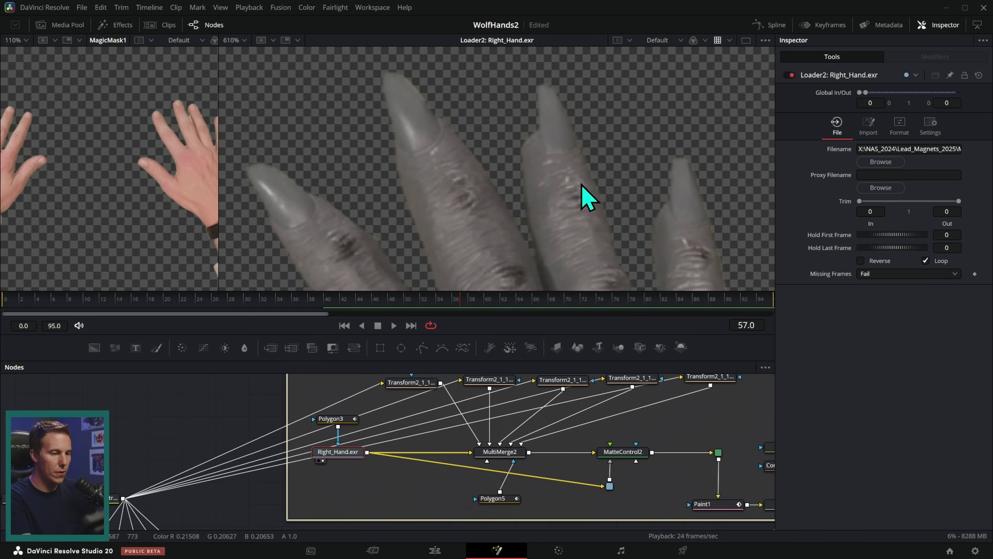
key("a")
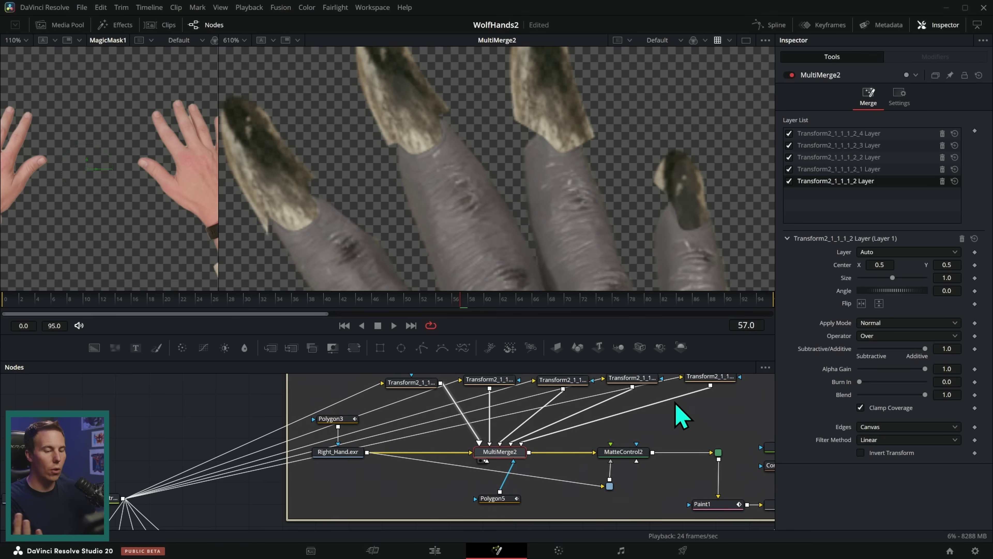
scroll(676, 403, "up", 2)
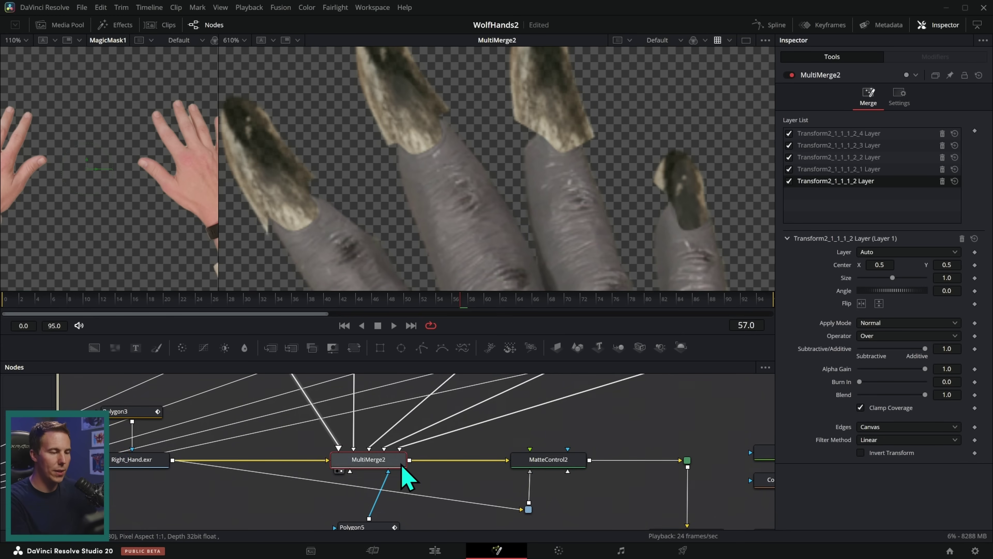
key("2")
key("2")
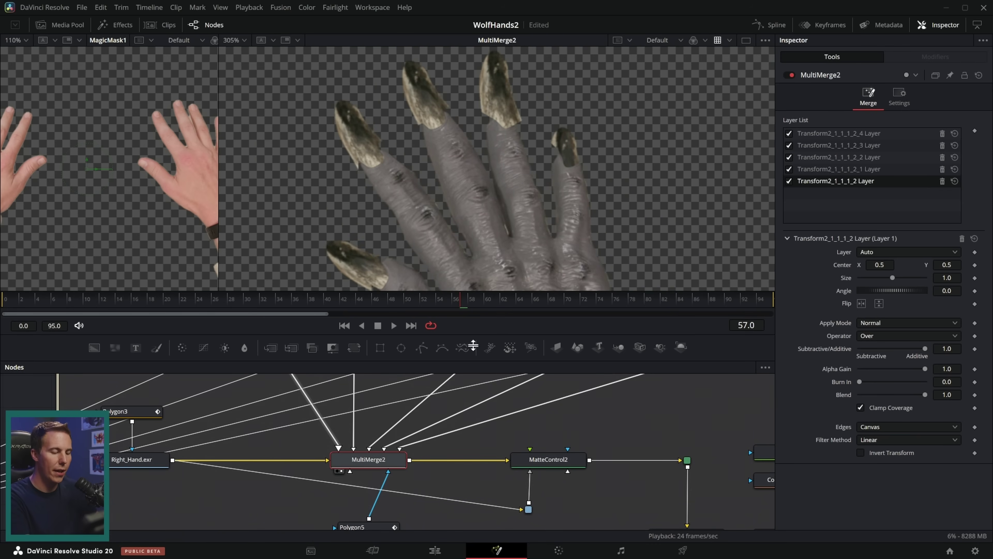
Disconnect the routed Right_Hand.exr garbage matte from MatteControl2 and turn off Invert for the garbage matte.
left_click(565, 463)
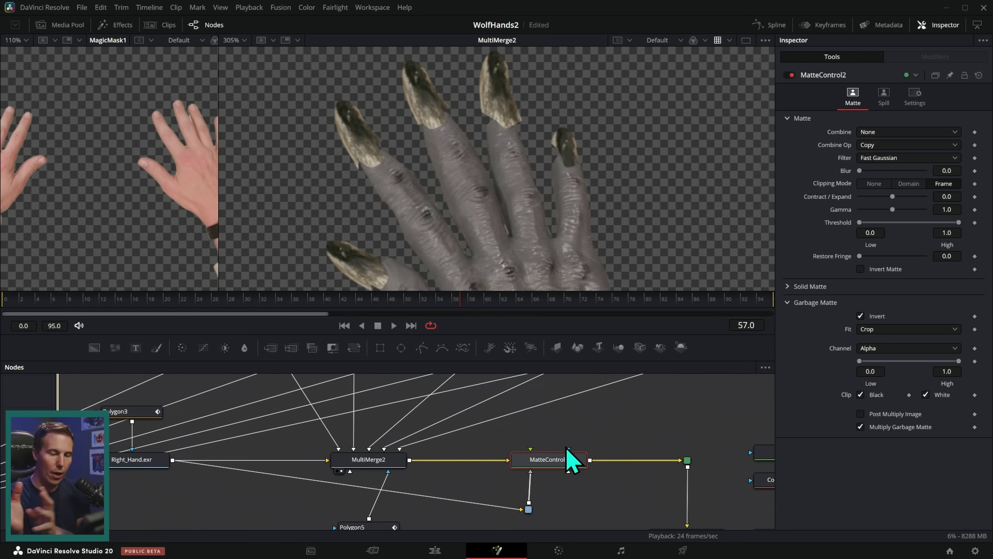
scroll(264, 466, "left", 5)
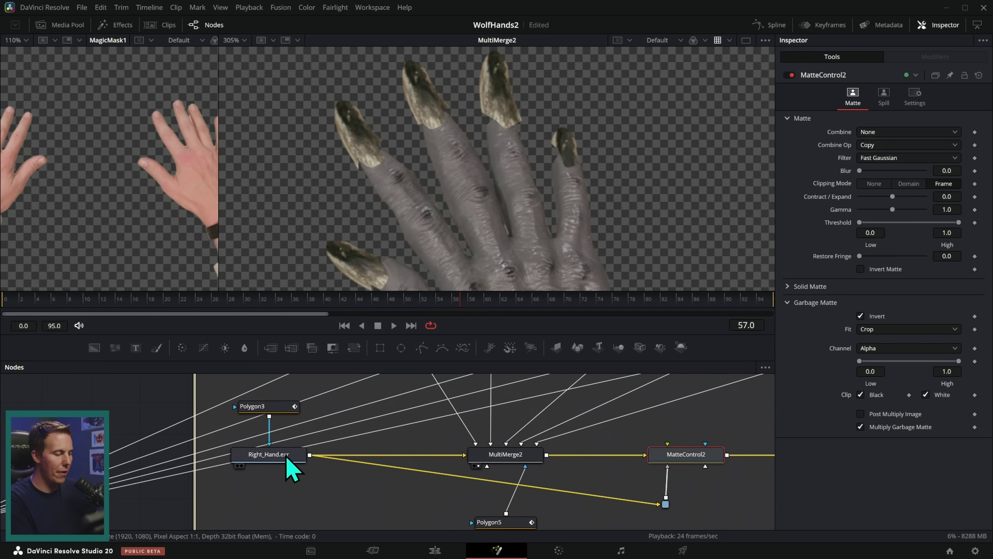
left_click(290, 457)
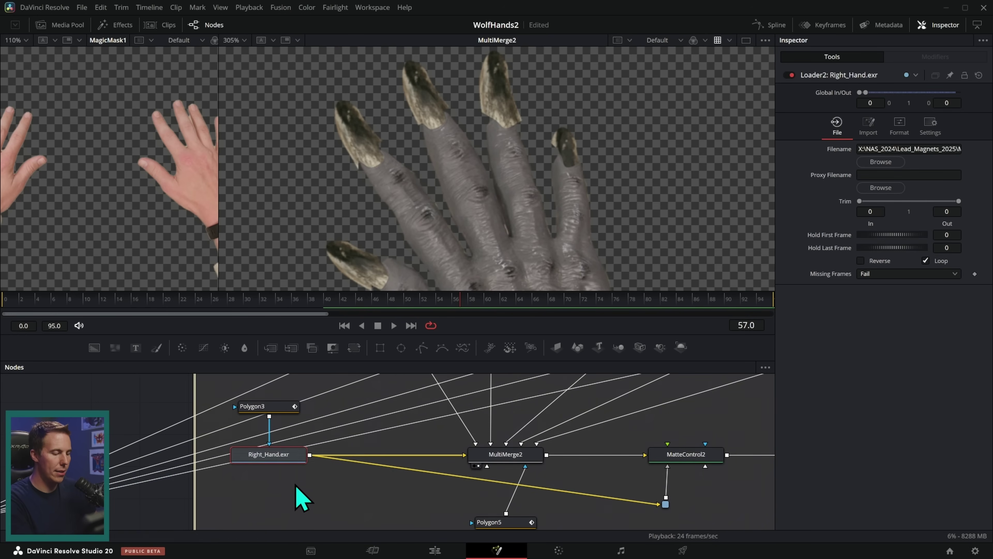
left_click_drag(507, 420, 378, 481)
left_click_drag(555, 456, 463, 388)
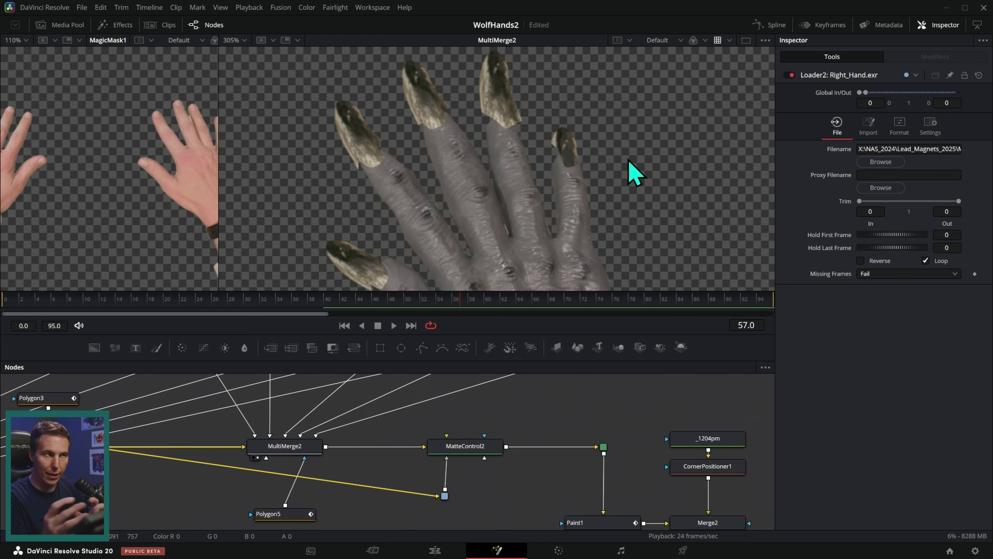
left_click(469, 447)
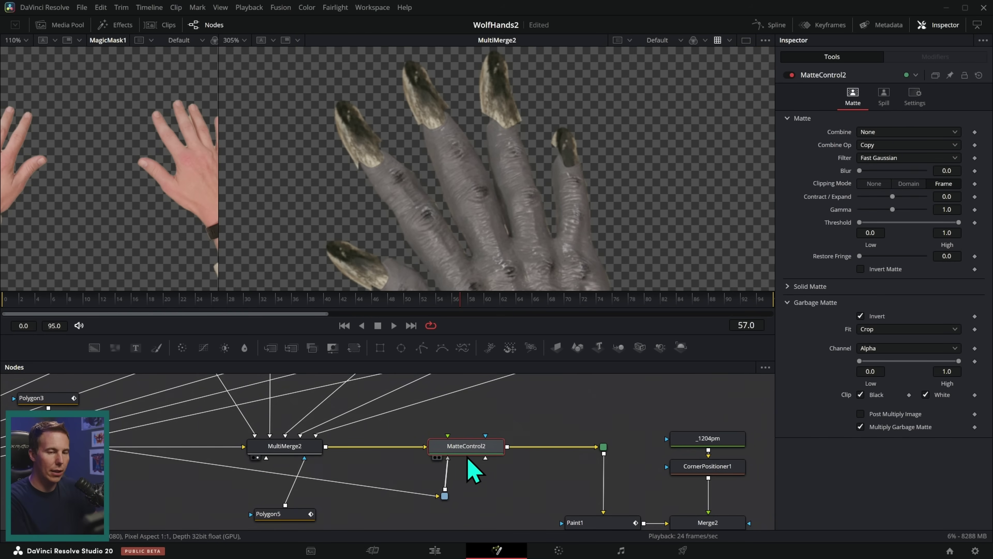
left_click_drag(448, 459, 446, 477)
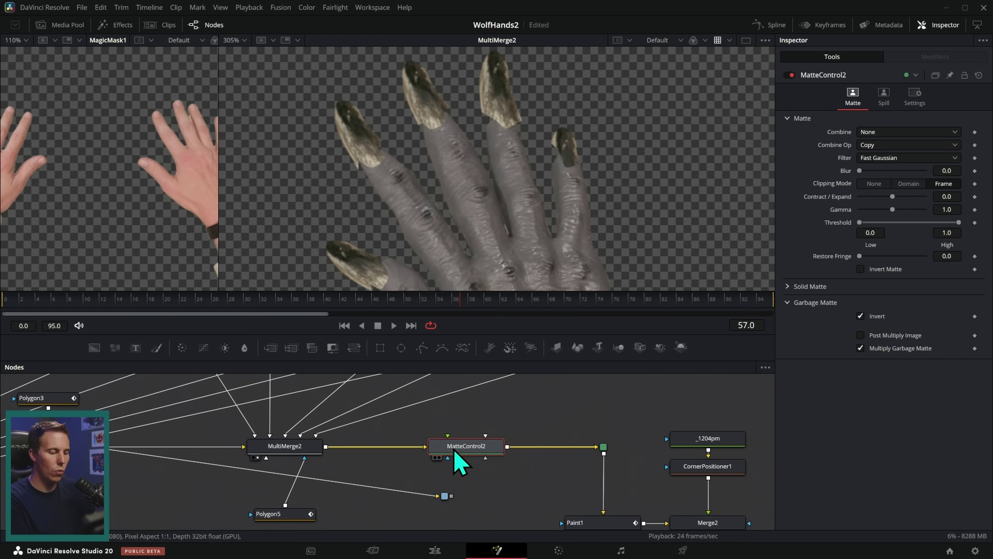
left_click(861, 316)
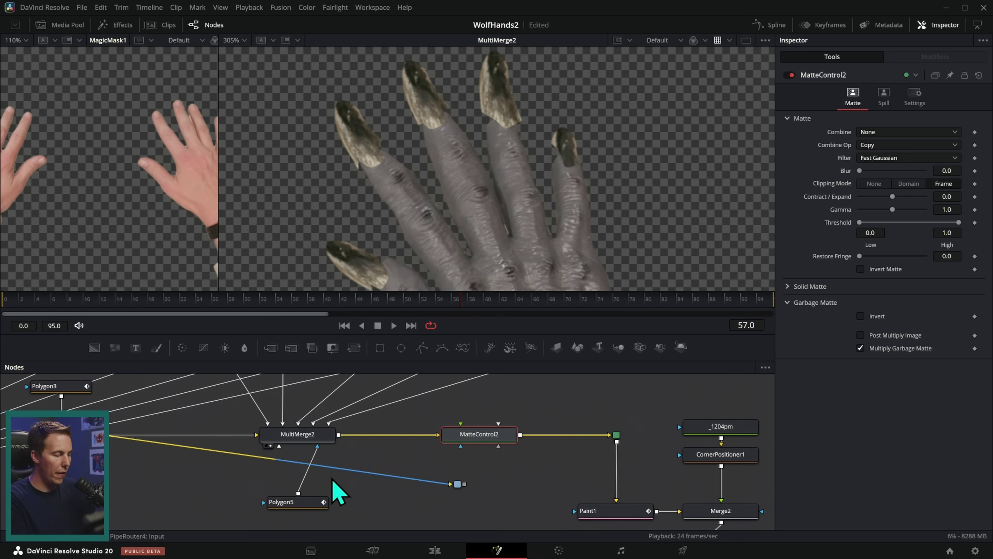
Connect the pipe router from Right_Hand.exr to MatteControl2 as its garbage matte, and view MatteControl2 in the second viewer.
left_click_drag(67, 435, 415, 221)
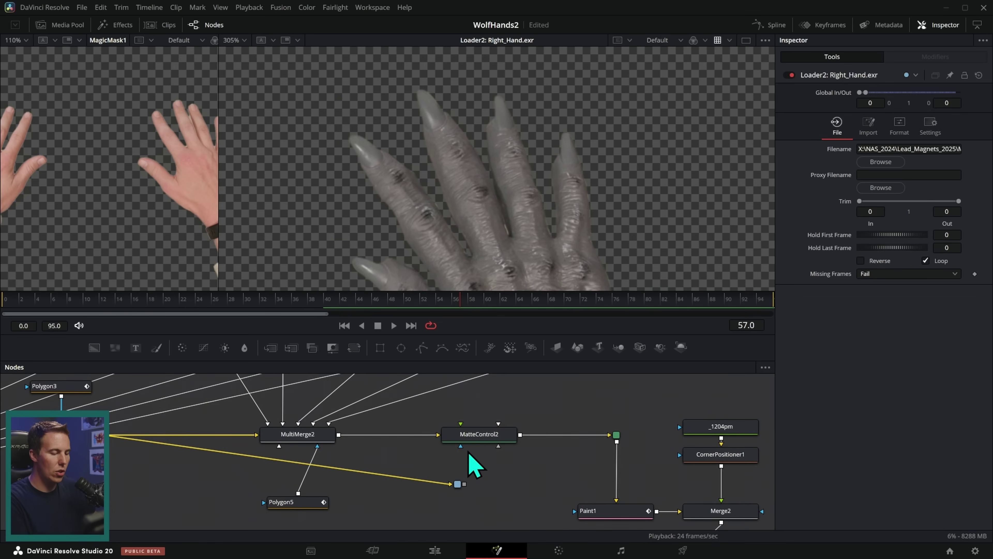
scroll(497, 469, "up", 2)
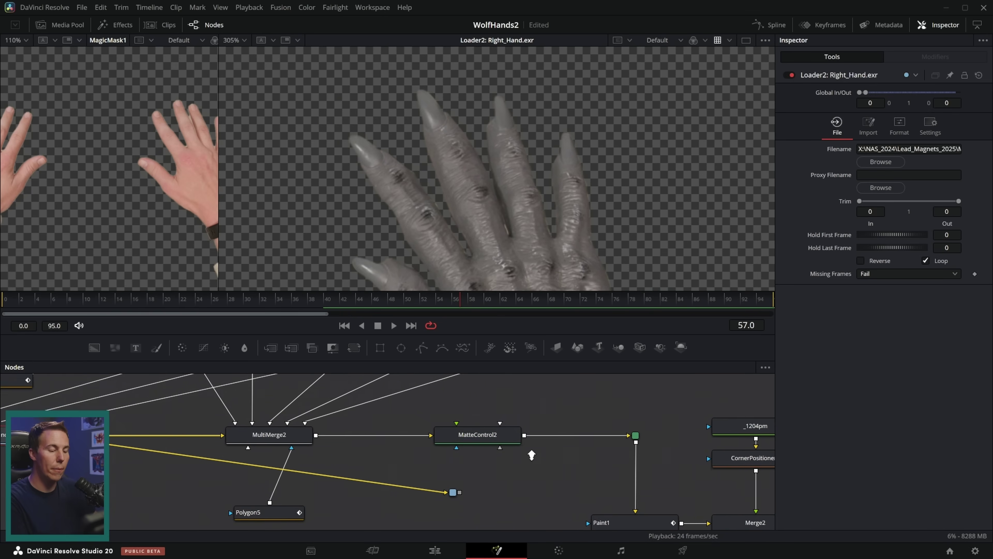
left_click_drag(456, 495, 489, 444)
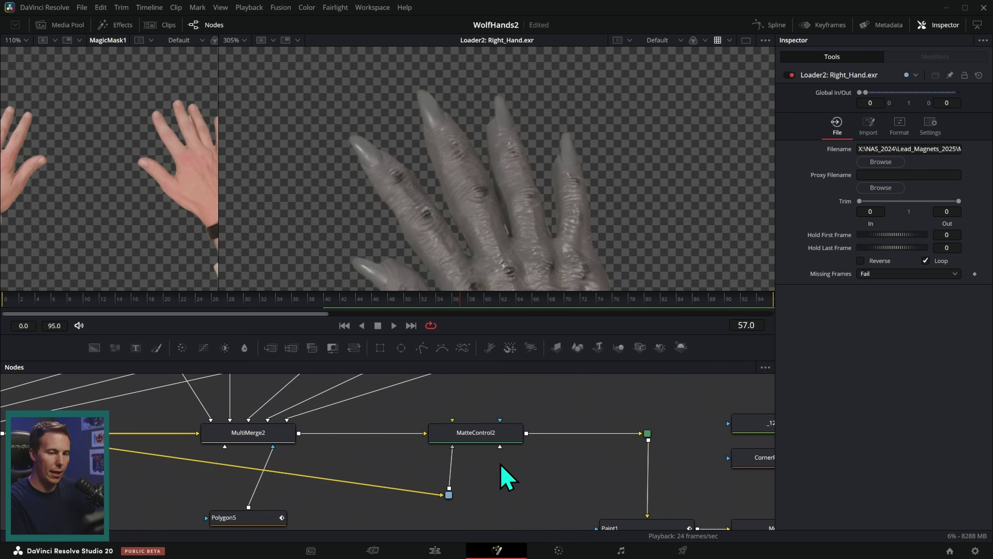
left_click(485, 434)
key("2")
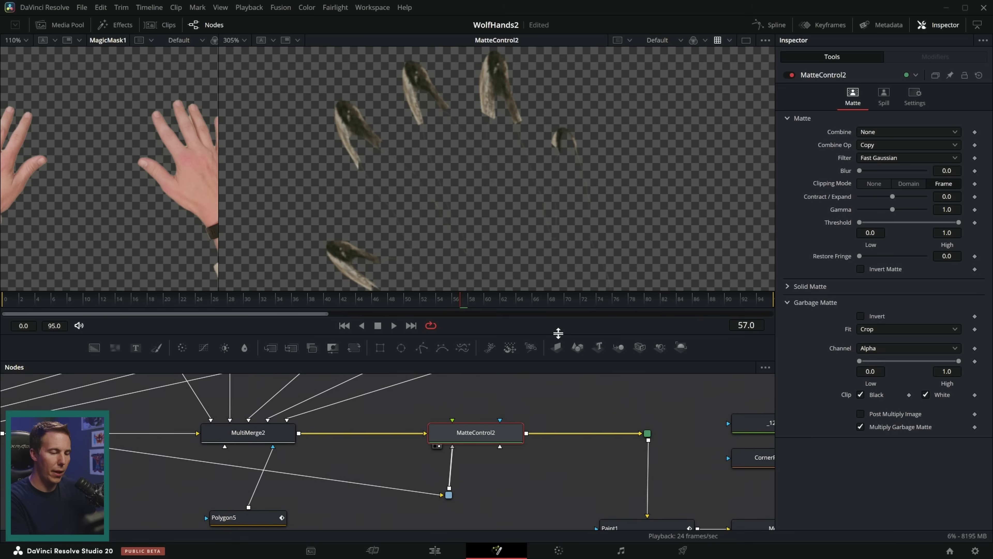
Examine the non-inverted garbage matte result of MatteControl2 in both its alpha and color channels.
left_click_drag(558, 334, 547, 430)
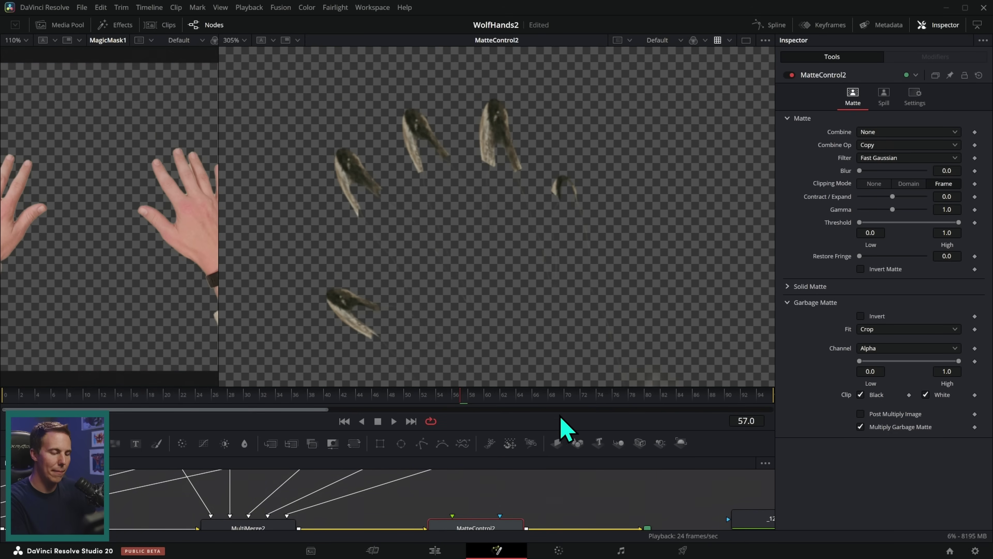
left_click_drag(562, 430, 564, 414)
left_click_drag(553, 276, 568, 253)
scroll(568, 252, "down", 1)
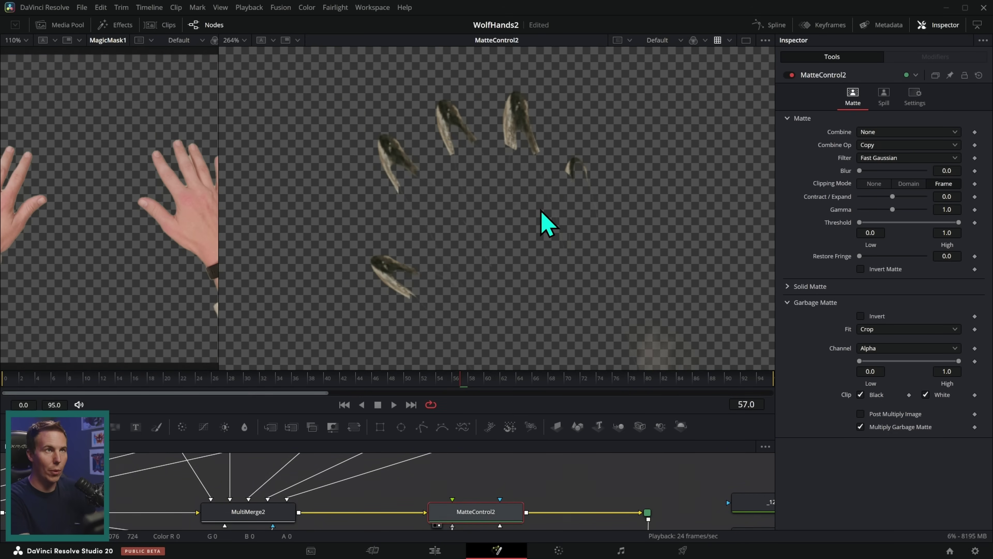
key("a")
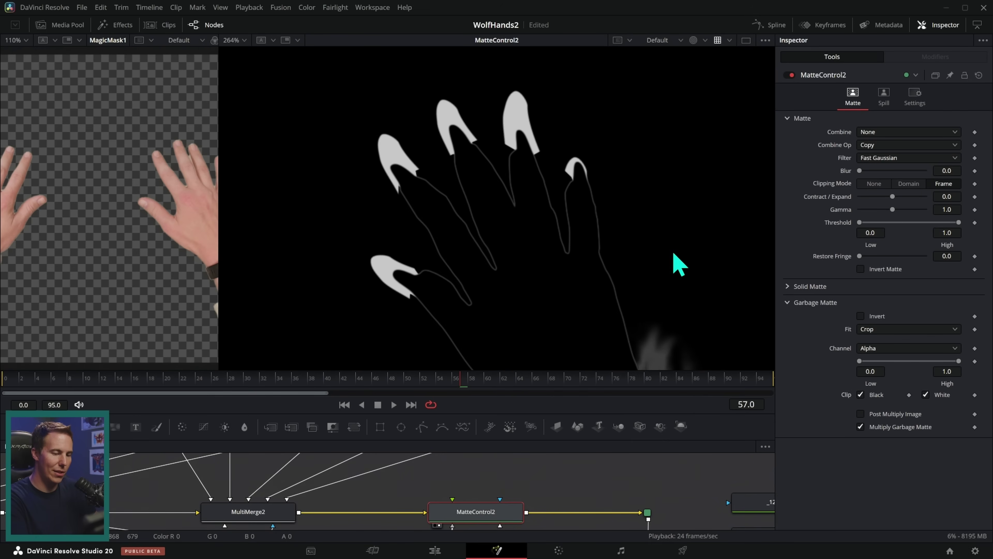
key("c")
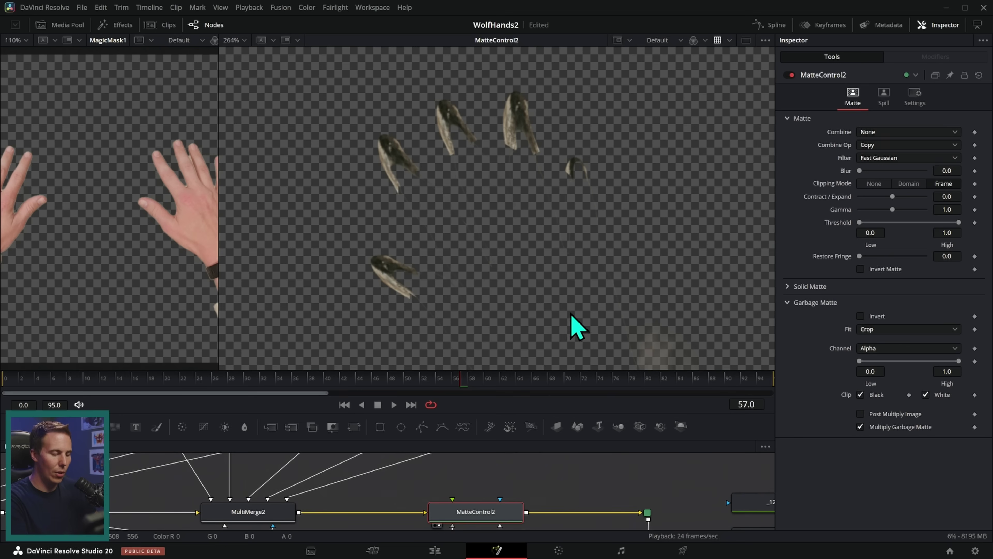
Invert the garbage matte of MatteControl2 and inspect the claws on each finger in the second viewer.
left_click_drag(559, 410, 560, 326)
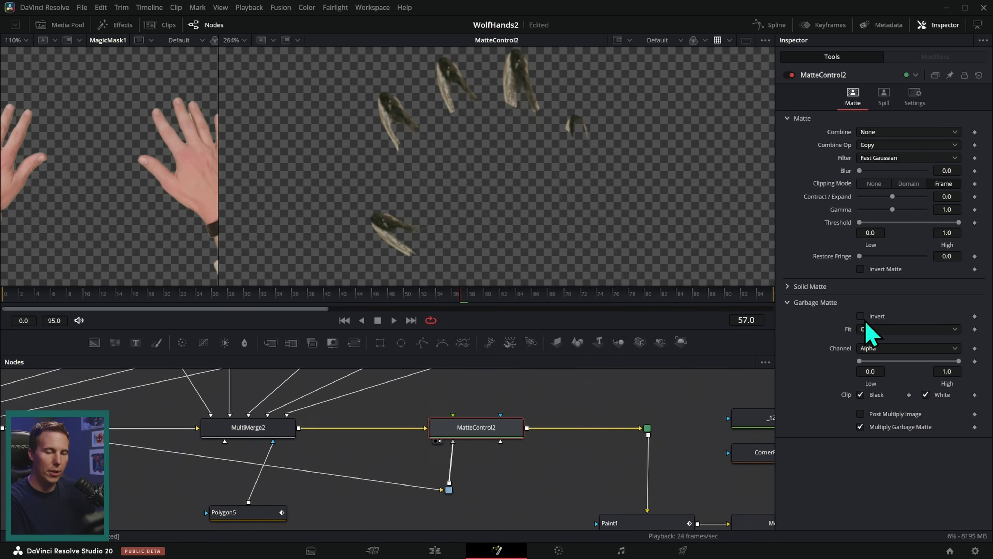
left_click(860, 316)
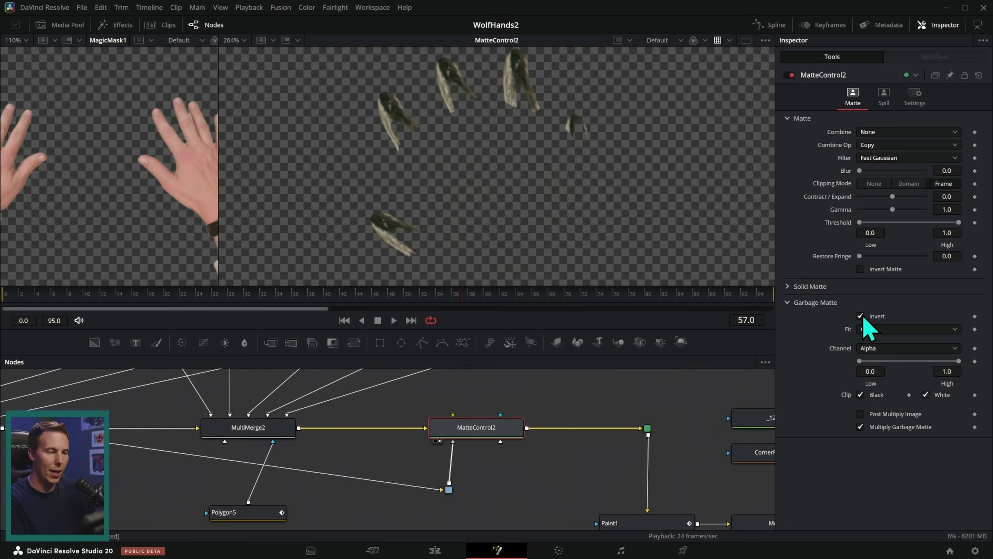
scroll(492, 122, "up", 6)
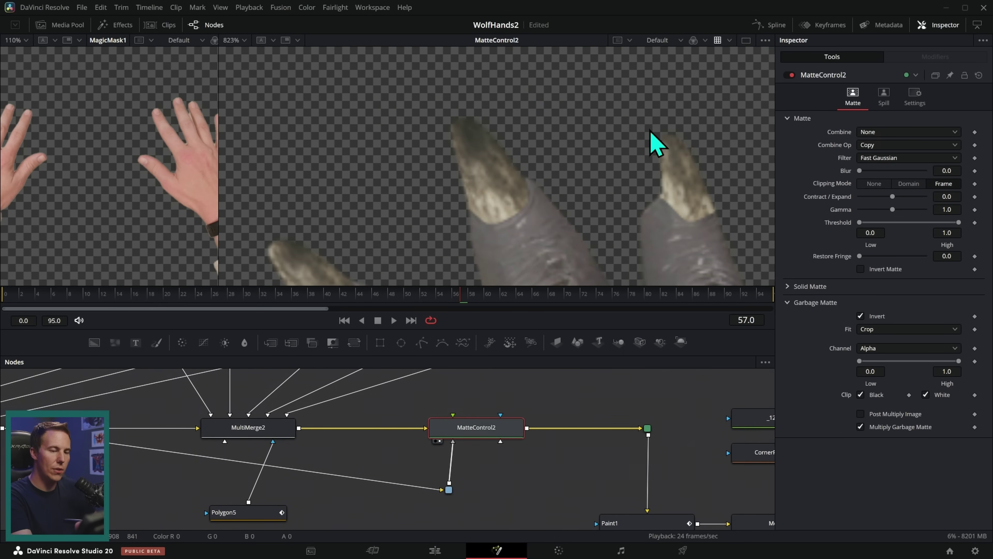
left_click_drag(659, 210, 632, 211)
scroll(587, 219, "right", 10)
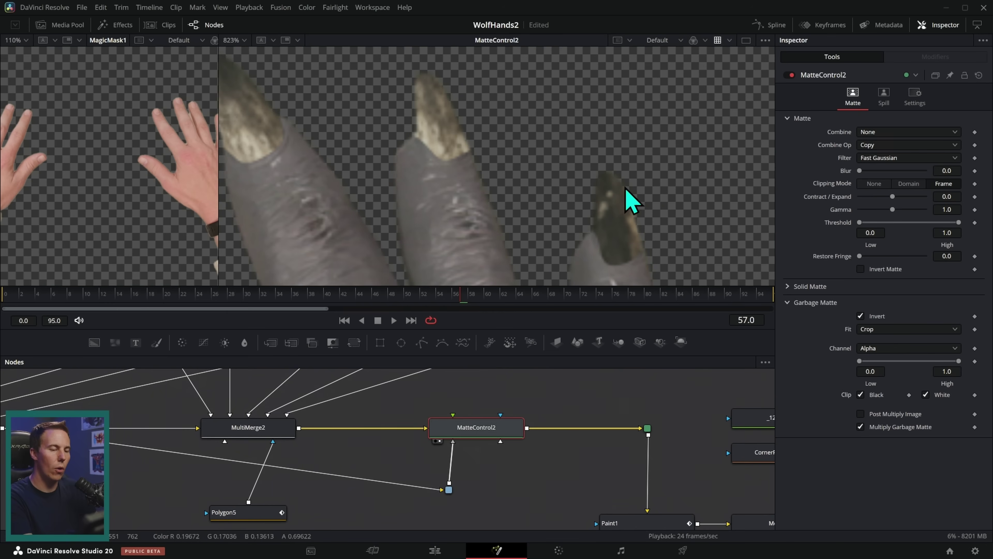
left_click_drag(408, 227, 477, 182)
scroll(478, 182, "down", 1)
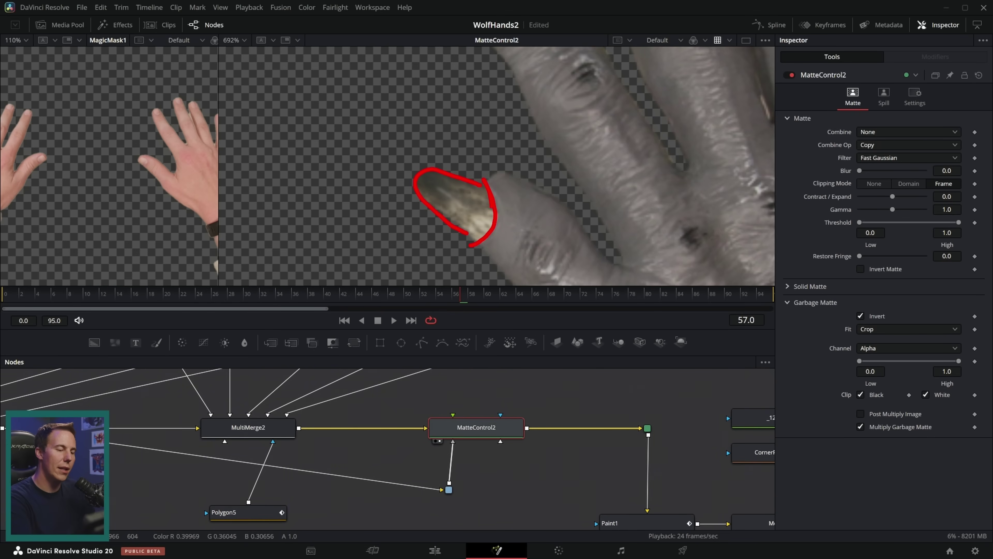
key("Escape")
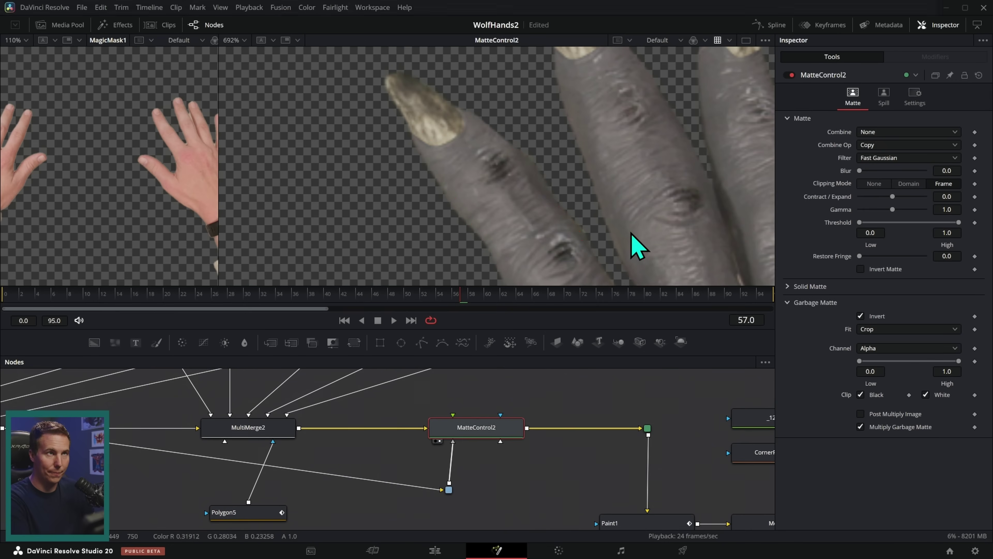
scroll(636, 249, "down", 6)
left_click_drag(527, 195, 508, 189)
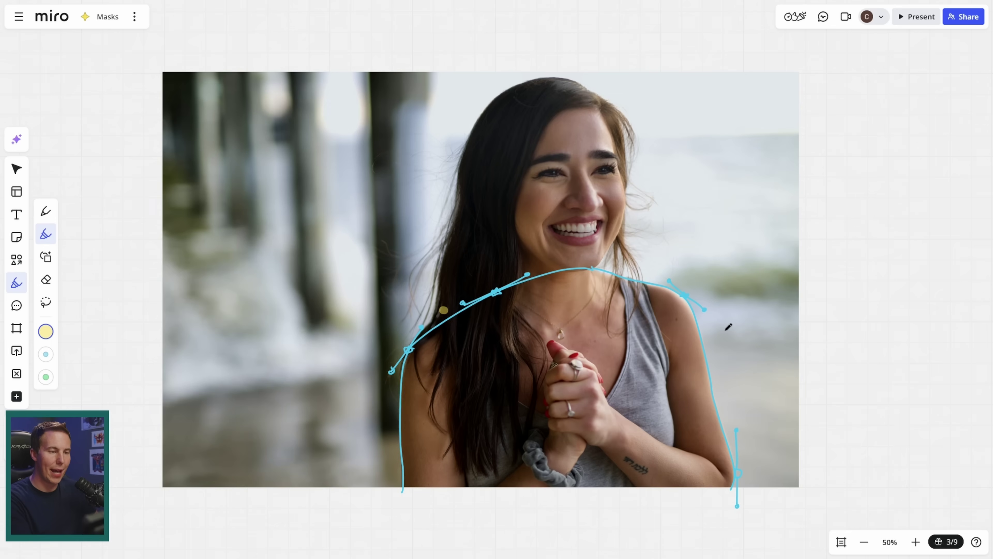
Switch to the Masks board in Miro and trace a detailed red pen outline around the woman's hair, shoulders and arms.
key("p")
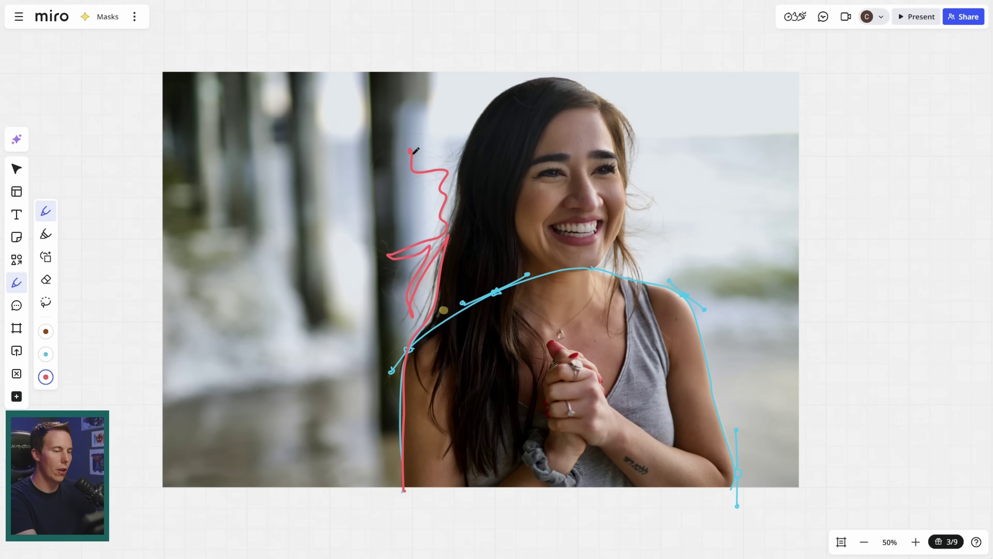
left_click_drag(639, 162, 735, 503)
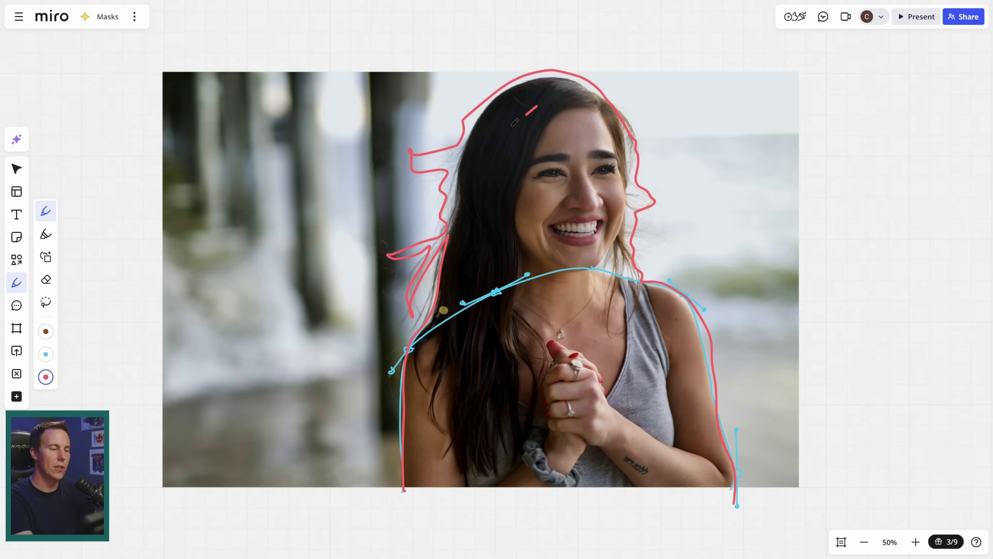
mouse_move(578, 177)
left_mouse_down()
mouse_move(646, 458)
mouse_move(509, 297)
mouse_move(540, 133)
left_mouse_up()
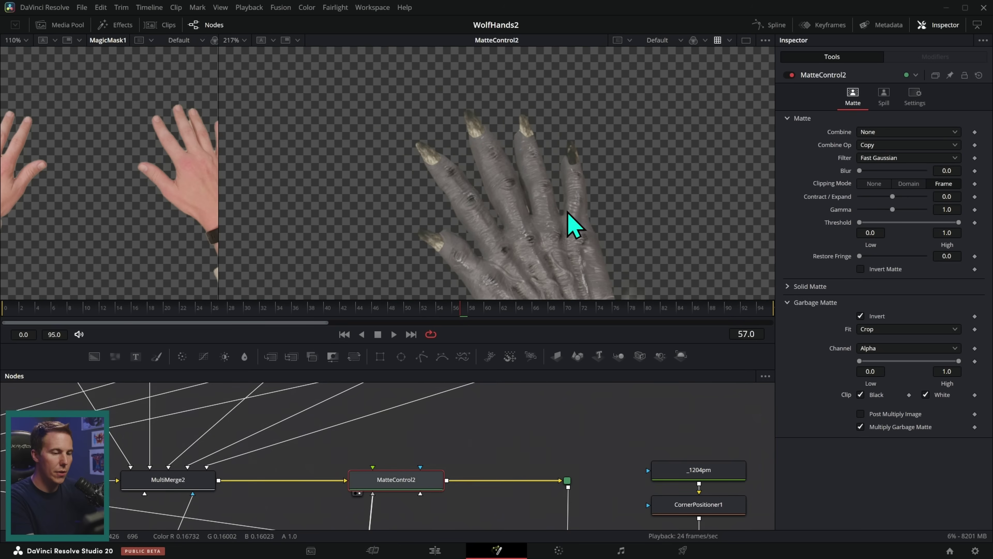
Switch back to DaVinci Resolve, show the whole MatteControl2 image in the second viewer and disconnect Polygon3 from Right_Hand.exr.
left_click_drag(595, 351, 588, 392)
scroll(632, 222, "down", 3)
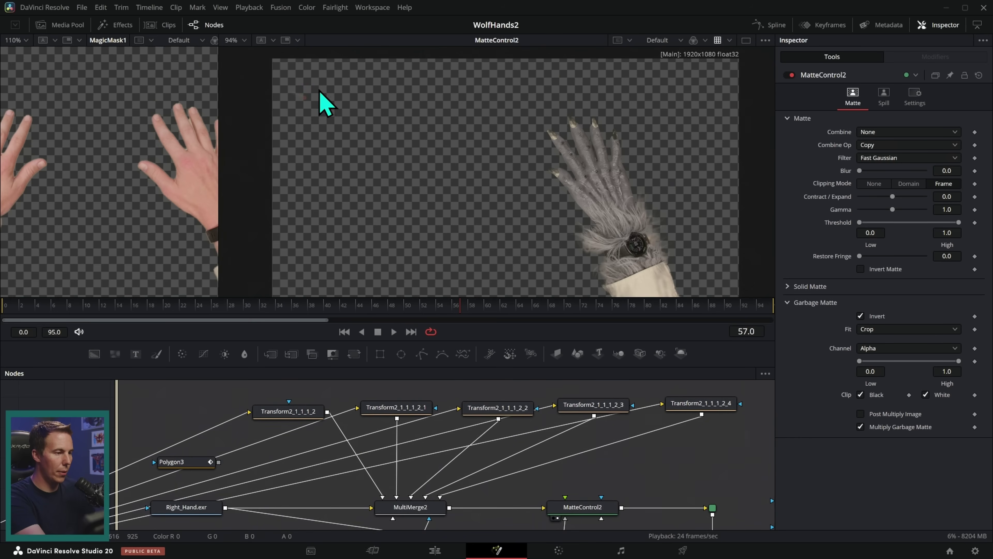
Reconnect Polygon3 as the effect mask of Right_Hand.exr.
scroll(325, 103, "up", 5)
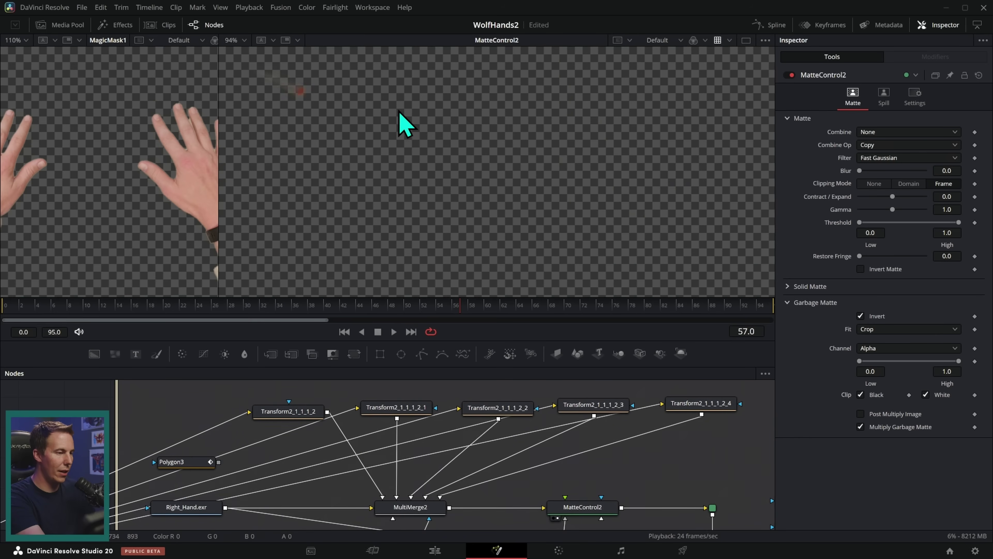
left_click_drag(219, 463, 201, 504)
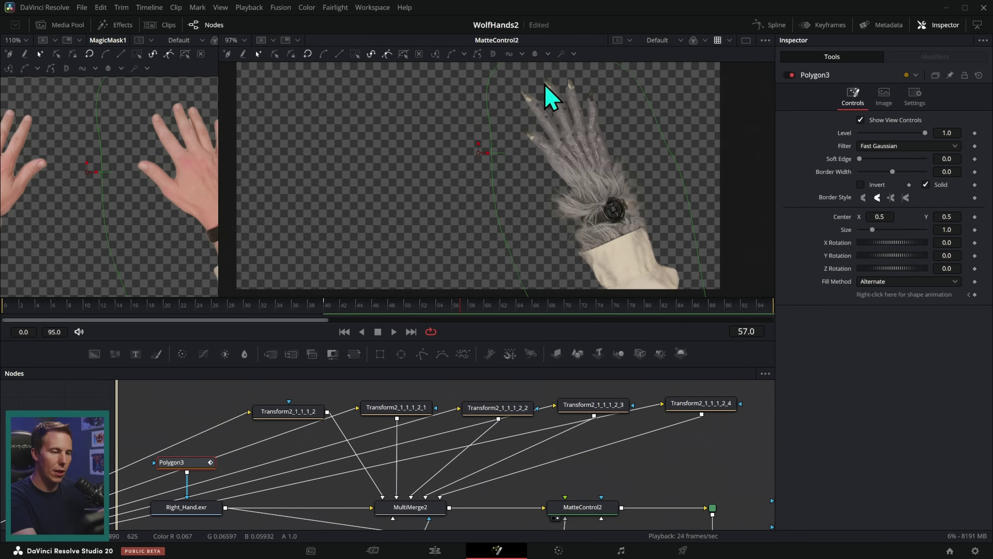
scroll(654, 198, "down", 1)
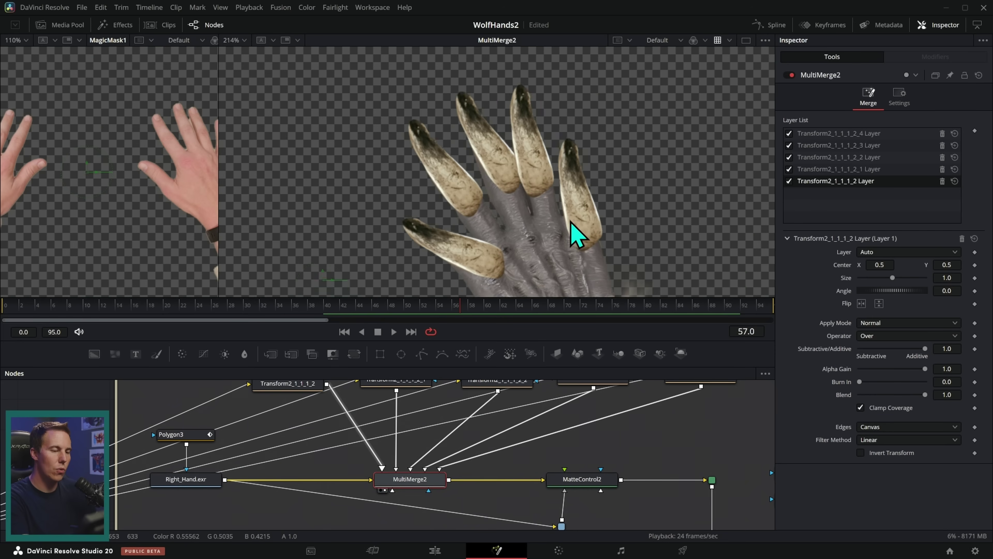
View the Polygon5 shape, connect it to MultiMerge2's effect mask input, and show MultiMerge2 in the second viewer.
scroll(470, 471, "down", 2)
left_click(426, 500)
key("2")
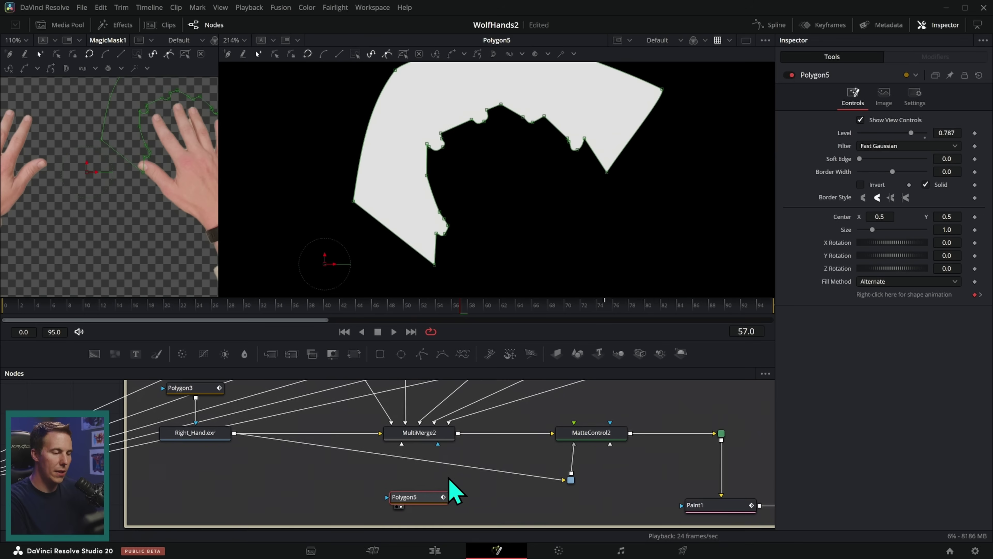
left_click_drag(451, 497, 438, 443)
key("2")
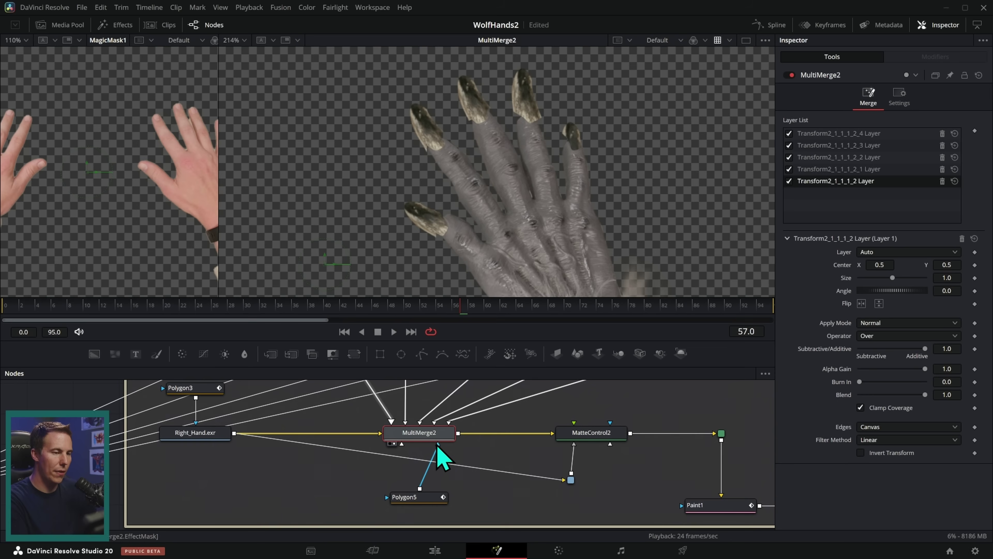
Compare the original Right_Hand.exr with the MatteControl2 result in the second viewer, inspecting the claws up close and the whole hand.
left_click_drag(619, 405, 566, 416)
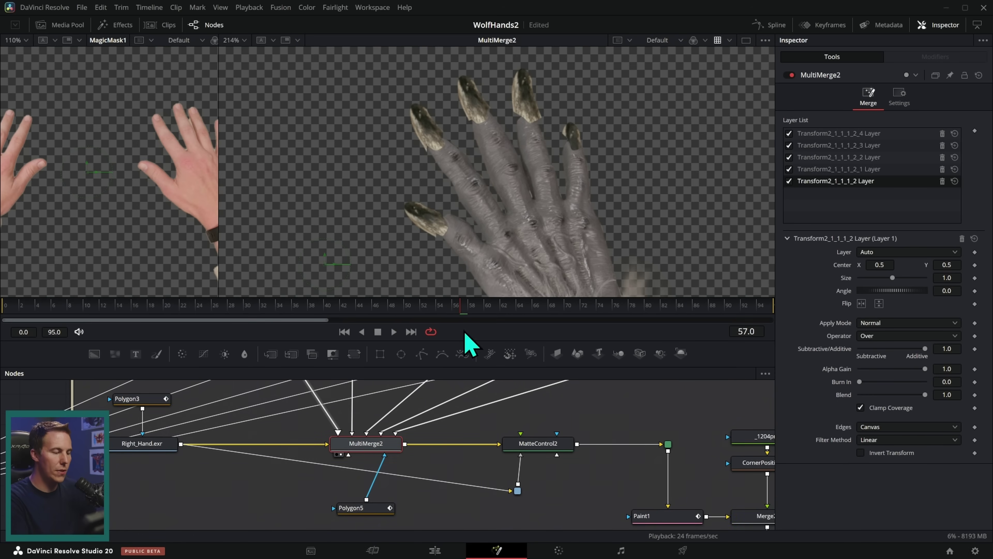
left_click(166, 444)
key("2")
left_click(536, 448)
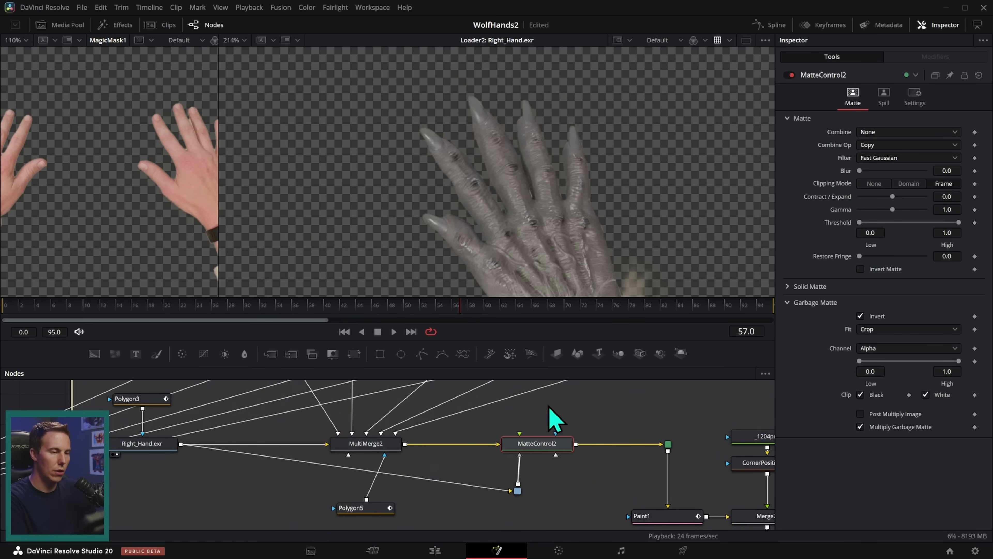
key("2")
scroll(485, 136, "up", 2)
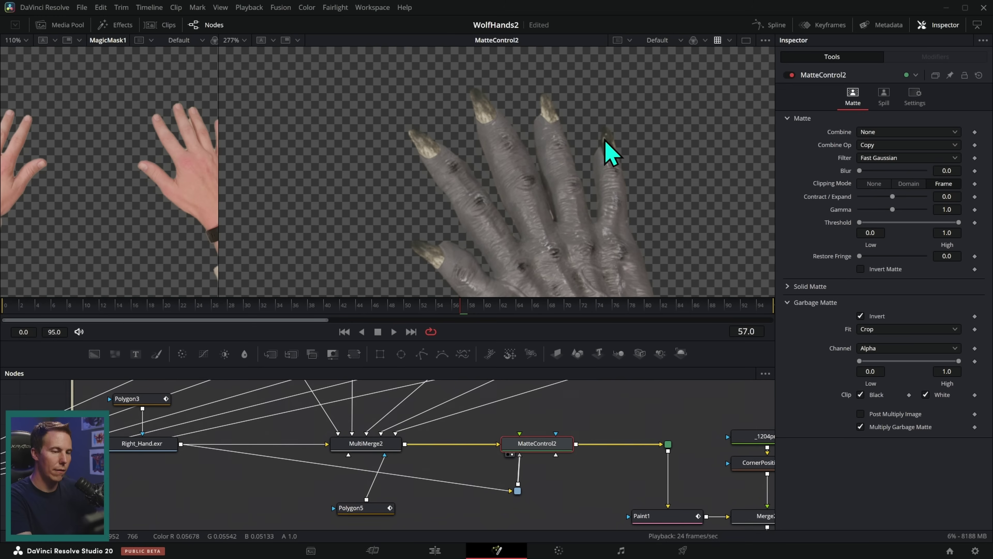
scroll(645, 234, "down", 4)
scroll(588, 160, "up", 2)
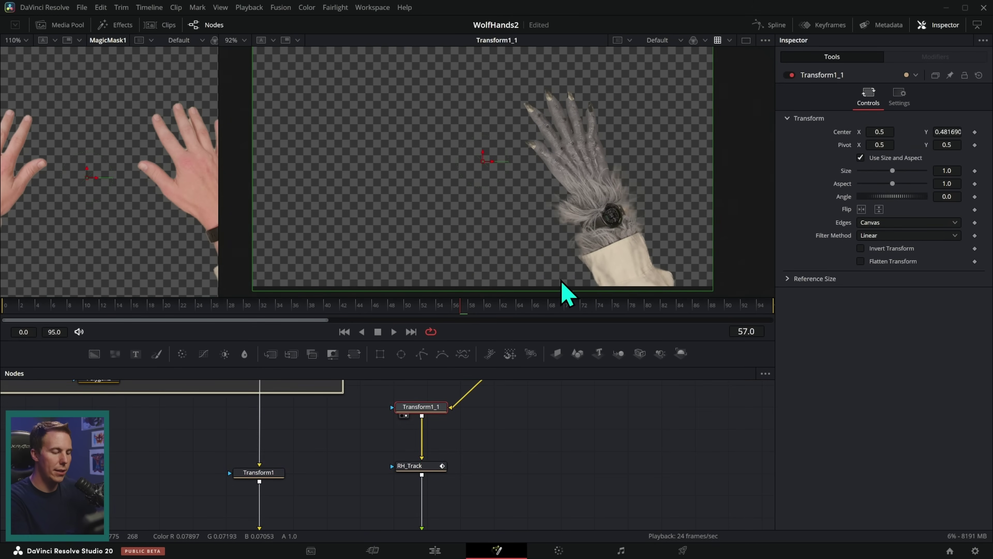
Show RH_Track in the second viewer and scrub the timeline to check the right hand's tracked movement.
left_click(425, 471)
key("2")
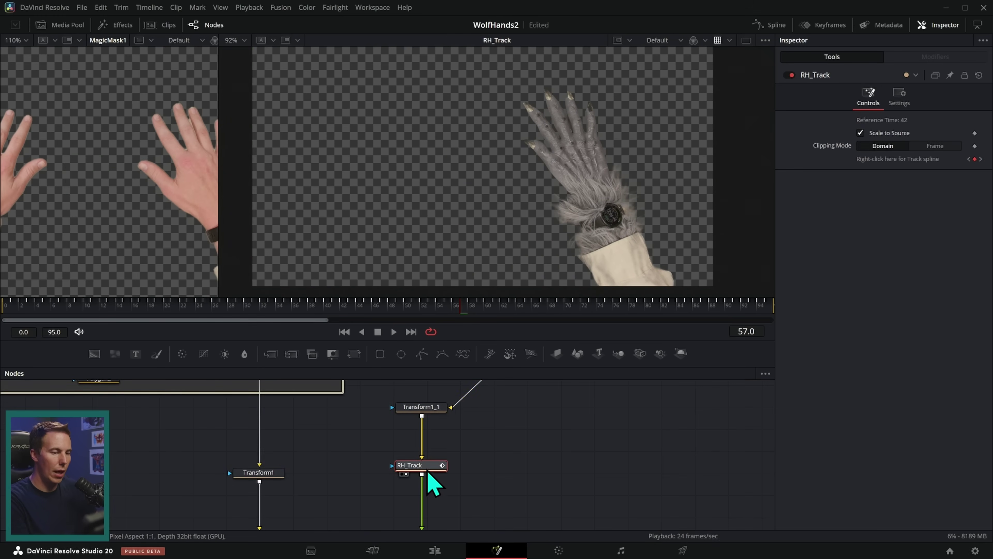
left_click_drag(286, 308, 595, 311)
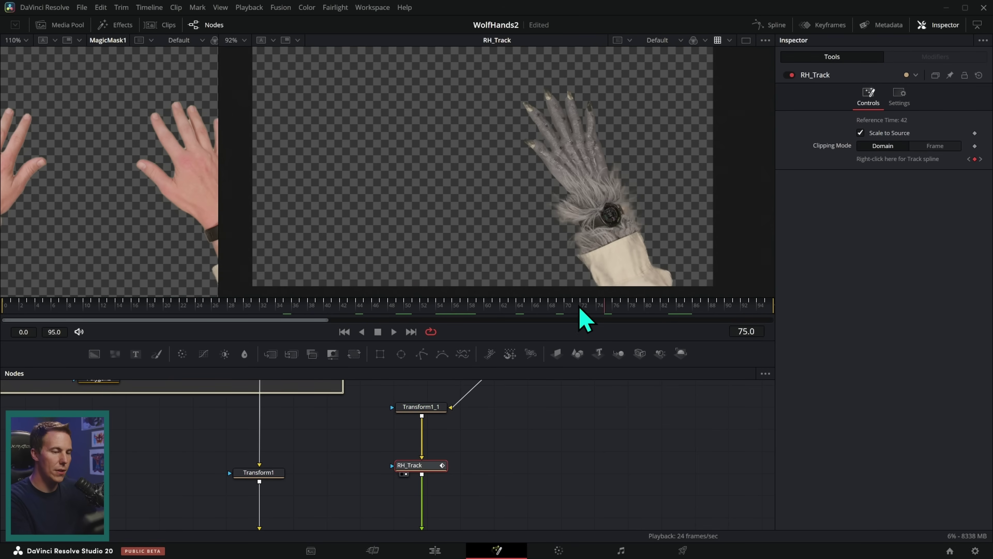
Follow the composite through Merge3, Dissolve1 and Merge1 in the second viewer, scrubbing to check both wolf hands together.
left_click_drag(493, 471, 515, 385)
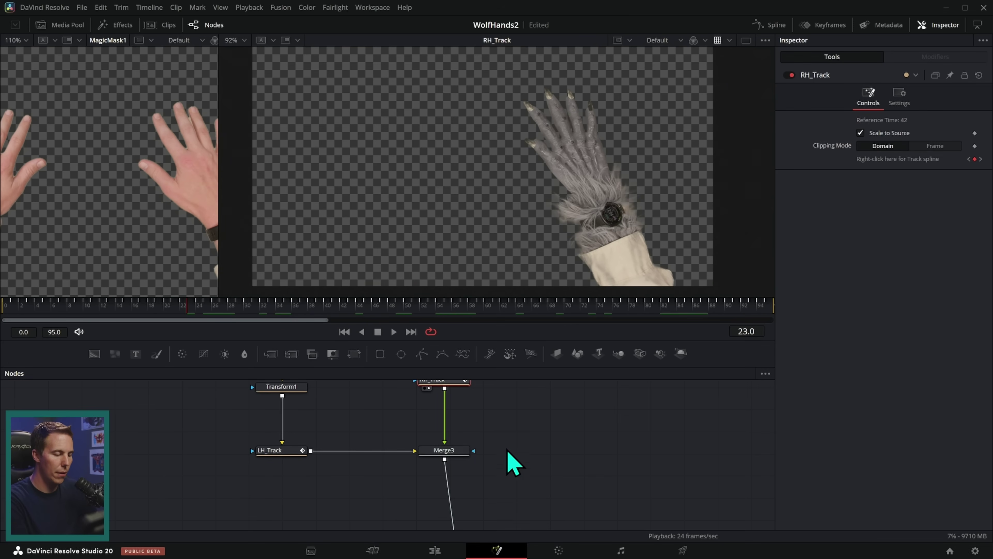
left_click(458, 450)
key("2")
left_click_drag(448, 306, 578, 310)
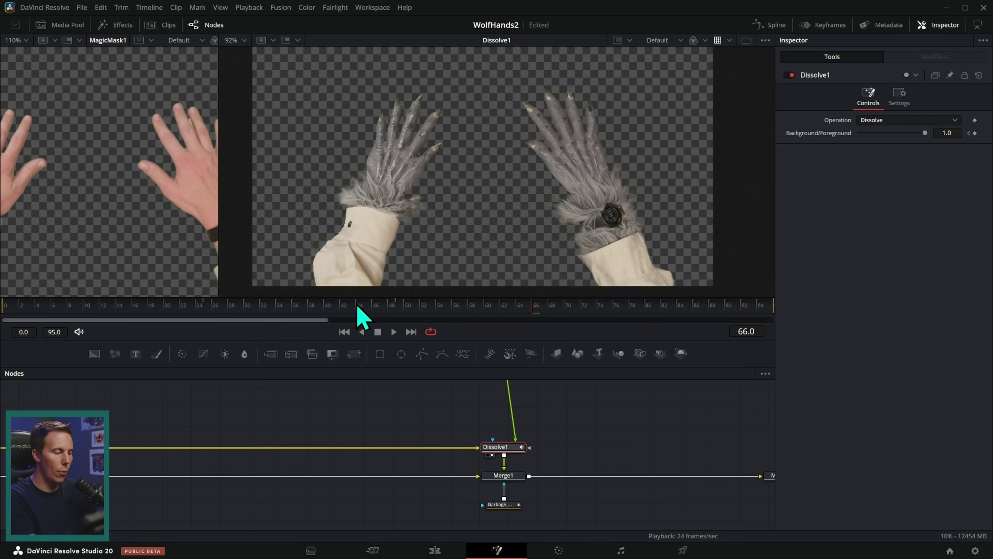
left_click_drag(355, 305, 444, 307)
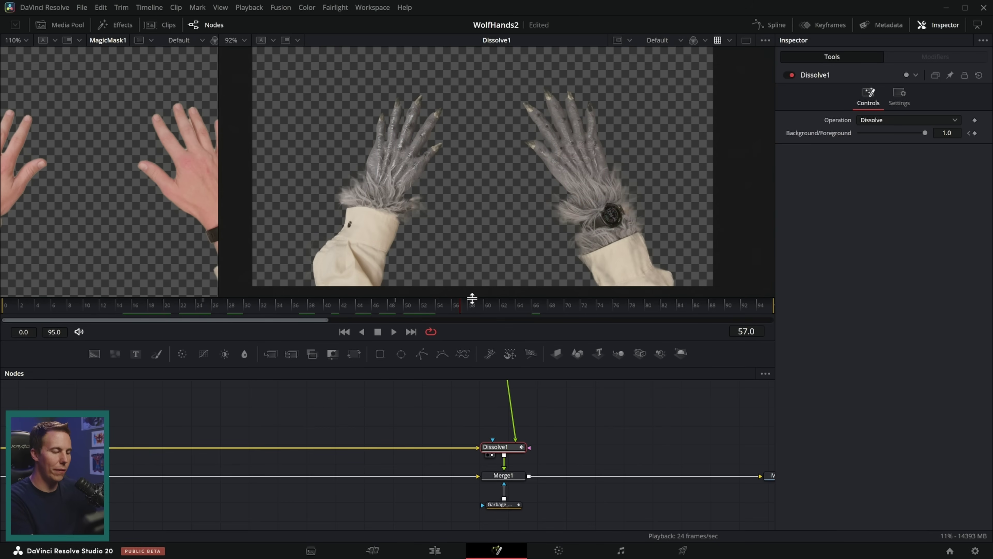
left_click(528, 474)
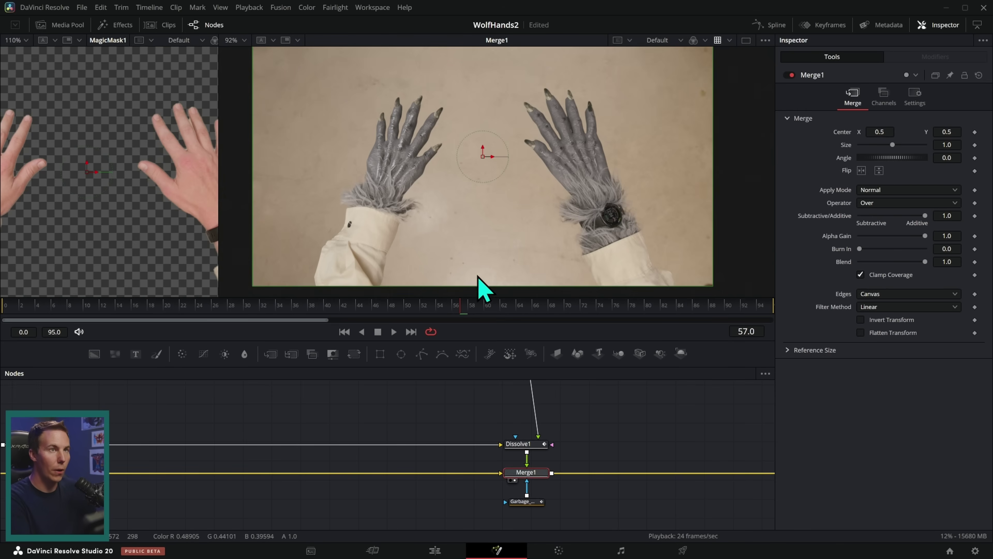
Compare Merge4 with MagicMask1 in the second viewer and examine the mask edges around the human fingers up close.
left_click_drag(631, 413, 408, 401)
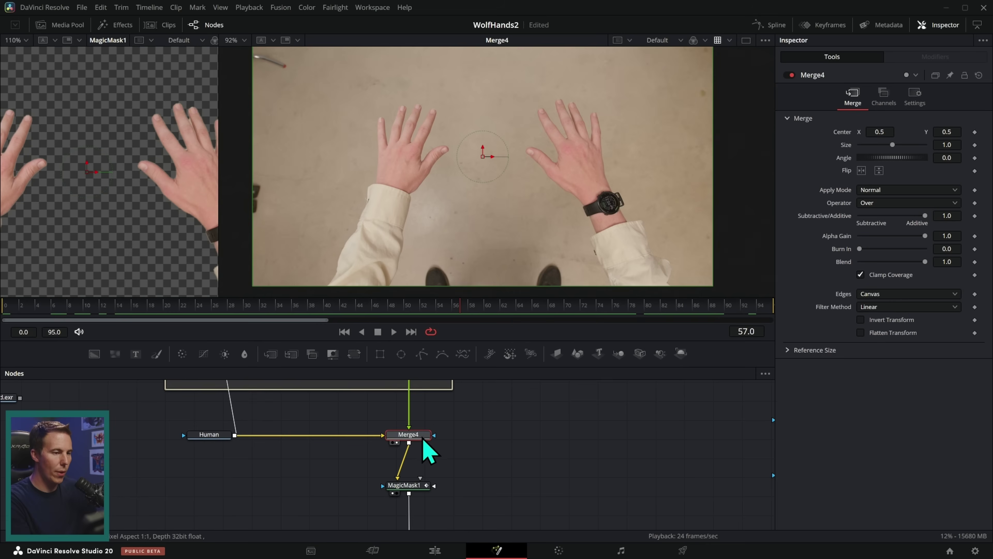
scroll(524, 241, "up", 2)
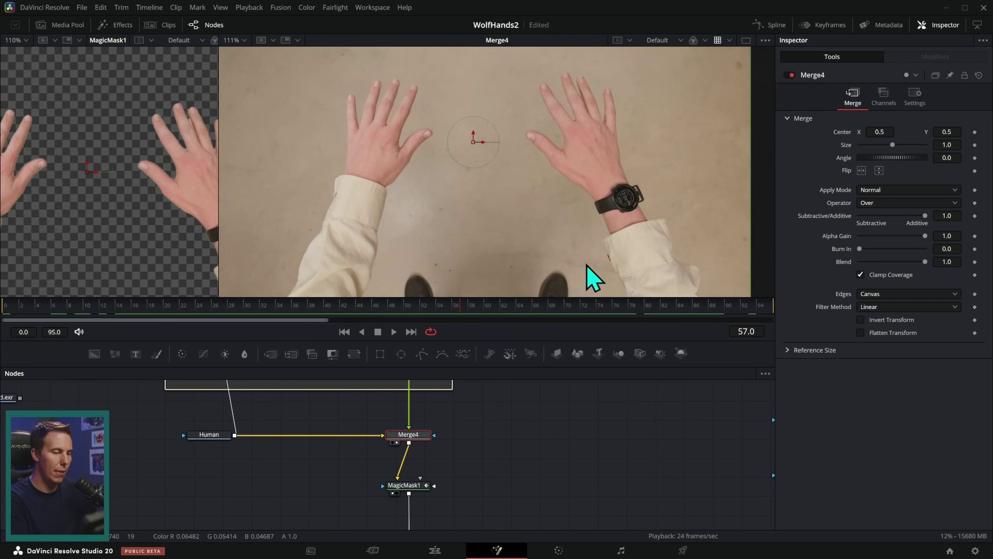
left_click(413, 484)
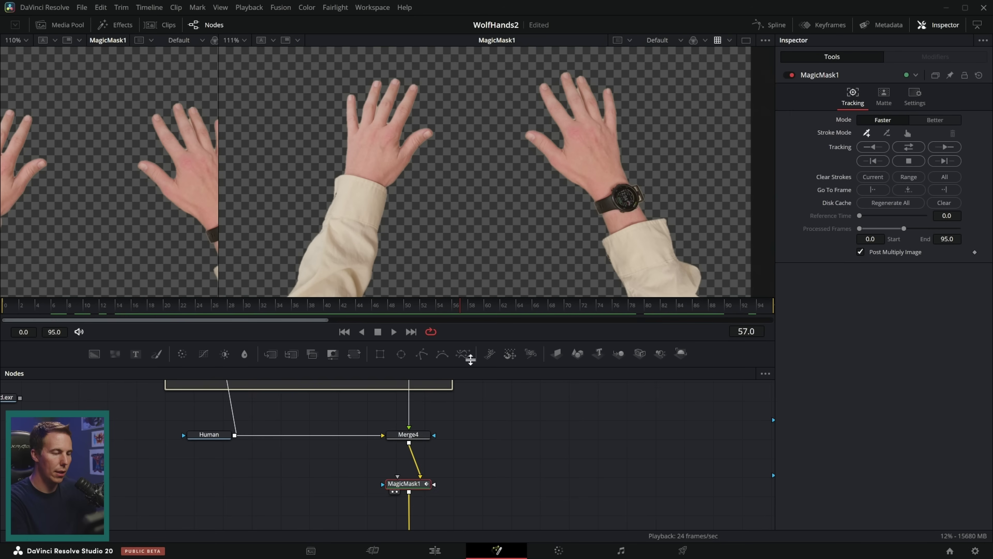
scroll(549, 143, "up", 10)
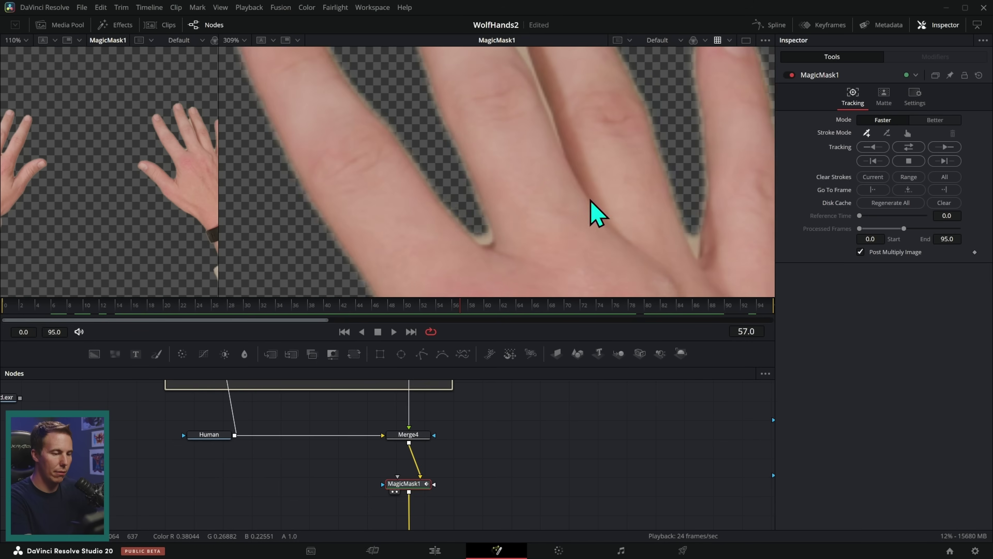
left_click_drag(669, 261, 537, 263)
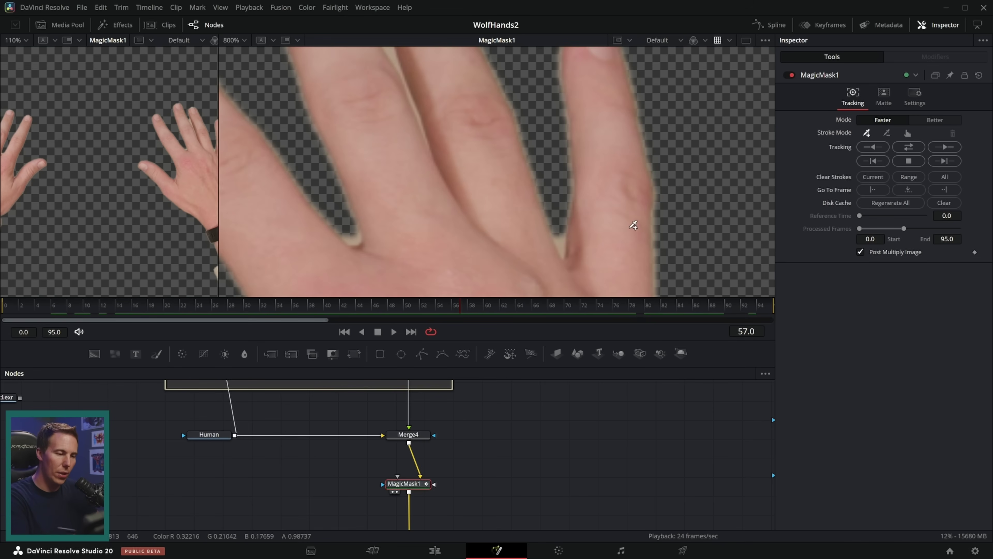
scroll(557, 286, "down", 5)
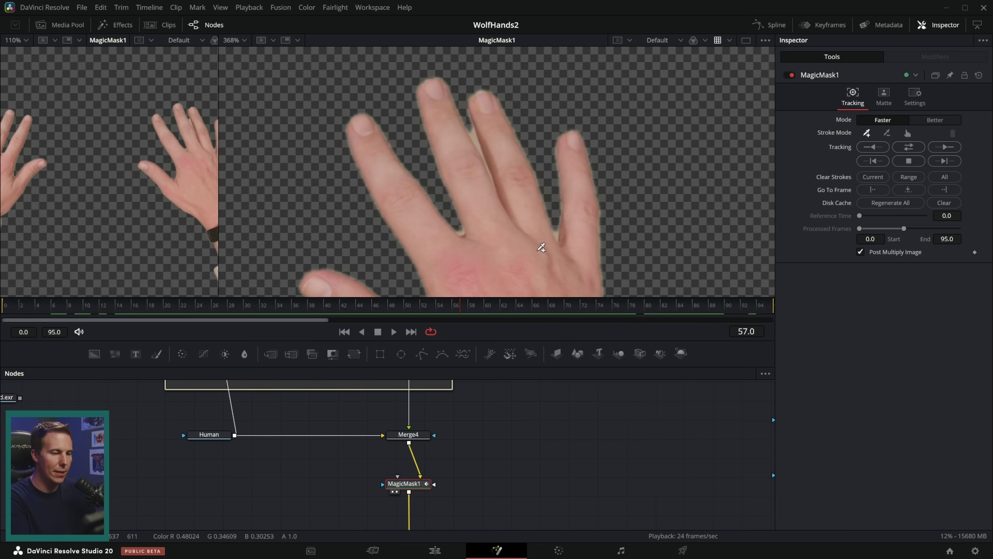
scroll(595, 172, "down", 2)
scroll(504, 482, "down", 3)
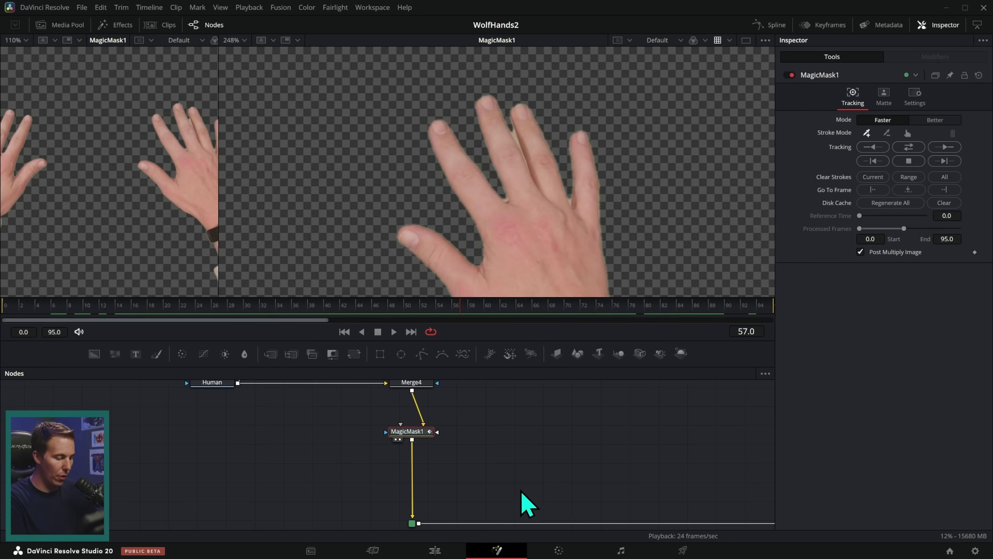
scroll(520, 466, "down", 2)
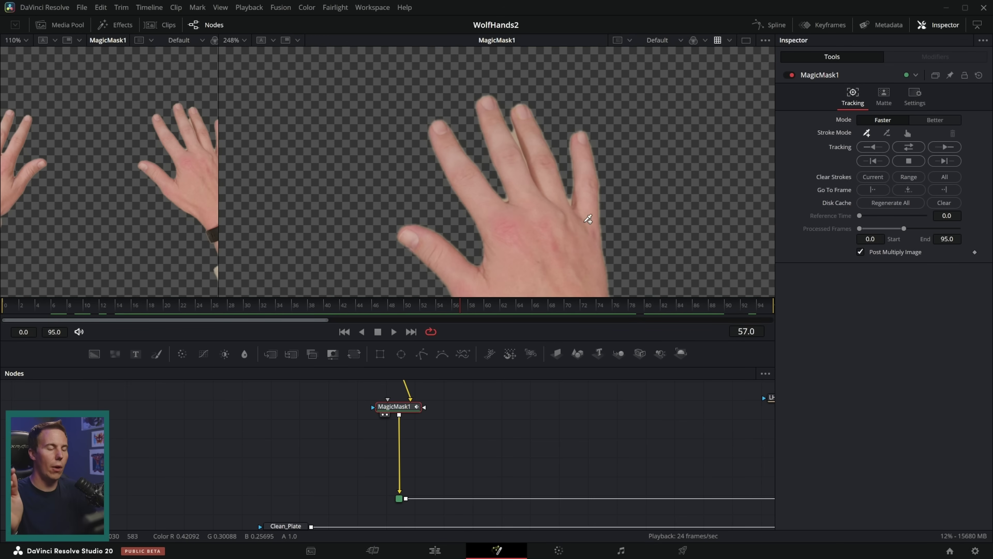
Show Dissolve1 in the second viewer, scrub back to frame 11 and inspect the human fingers' edges.
left_click_drag(605, 465, 439, 423)
left_click_drag(730, 420, 600, 433)
left_click(635, 467)
key("2")
left_click_drag(337, 309, 90, 305)
scroll(420, 176, "up", 3)
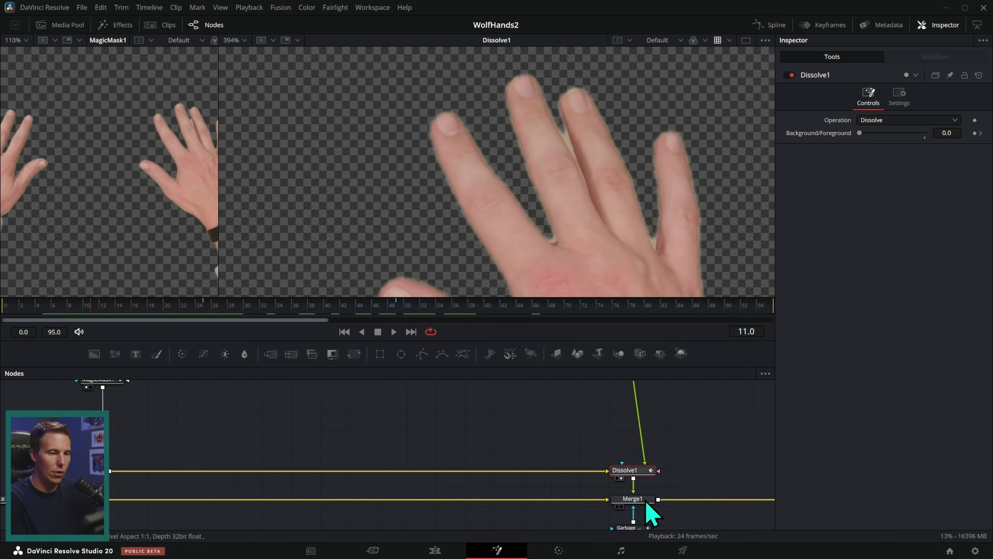
Check the human hands in Merge1, then show MediaOut1 in a single viewer and play the human-to-wolf transition from frame 9.
left_click(646, 502)
left_click_drag(228, 308, 82, 307)
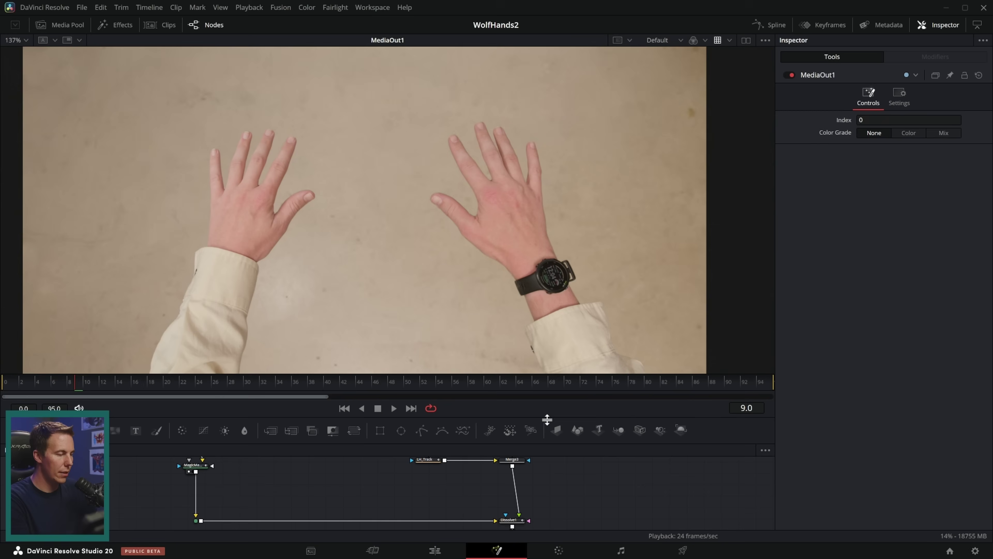
scroll(581, 299, "up", 4)
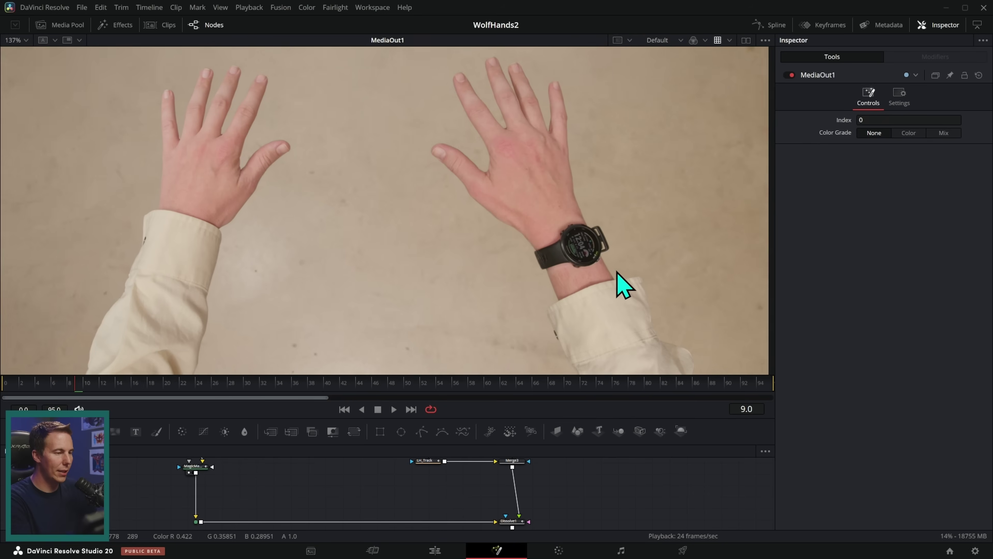
left_click(394, 409)
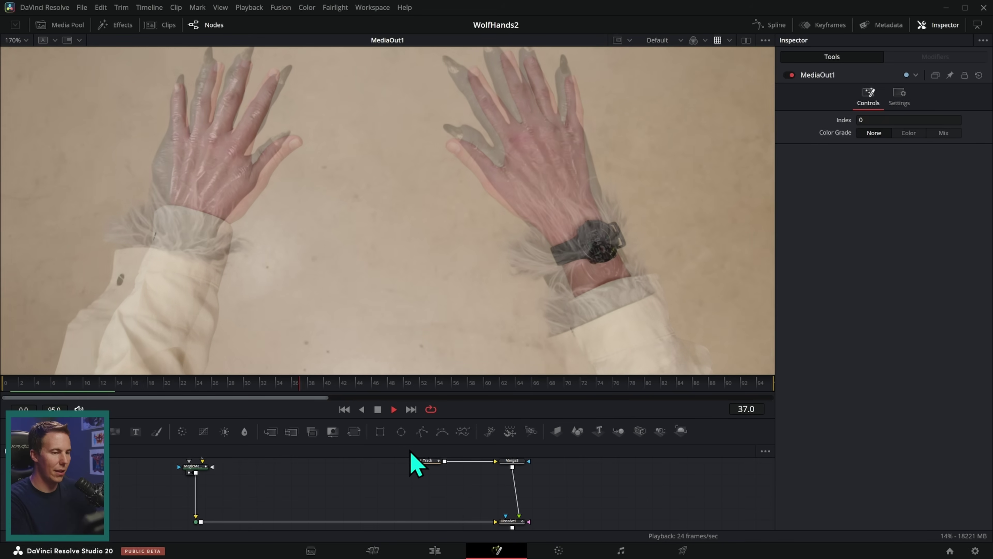
left_click(392, 409)
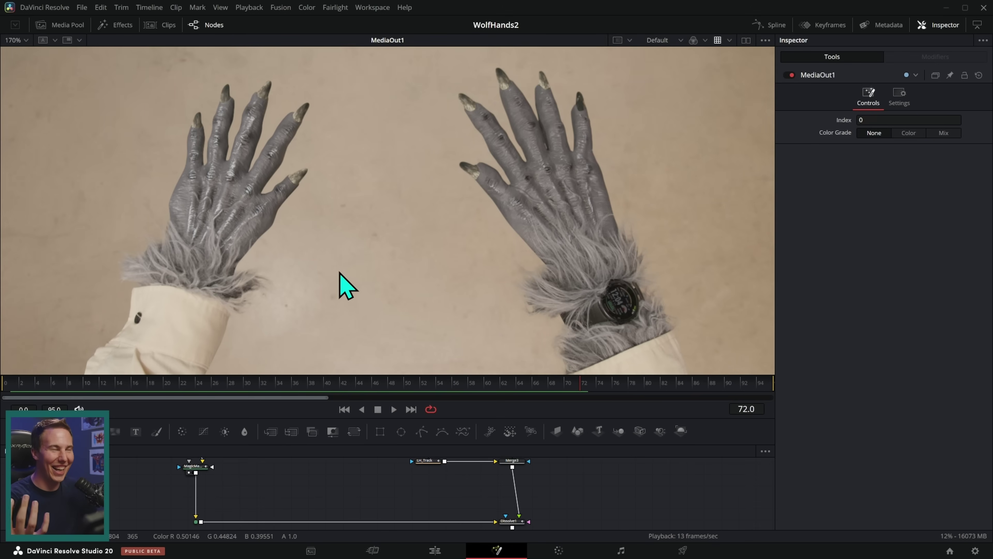
Go to frame 61 and compare Wolf_Hands_Footage with MediaOut1 by moving the split wipe across the left hand.
left_click(495, 385)
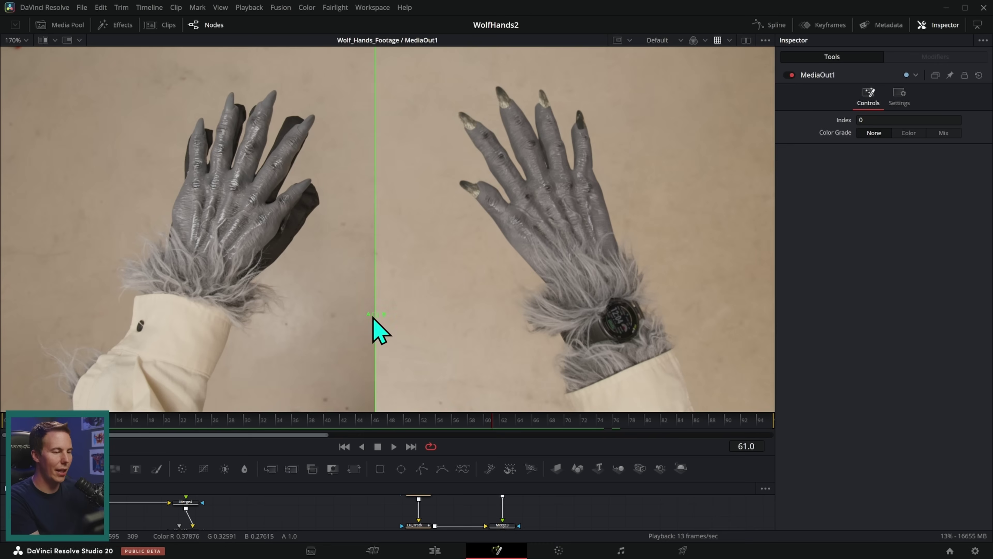
left_click_drag(377, 329, 270, 300)
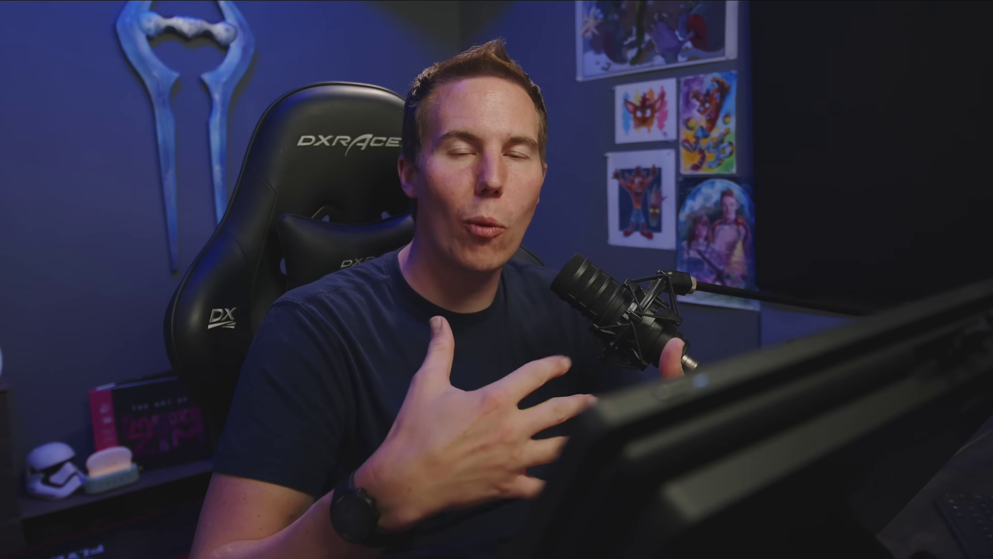